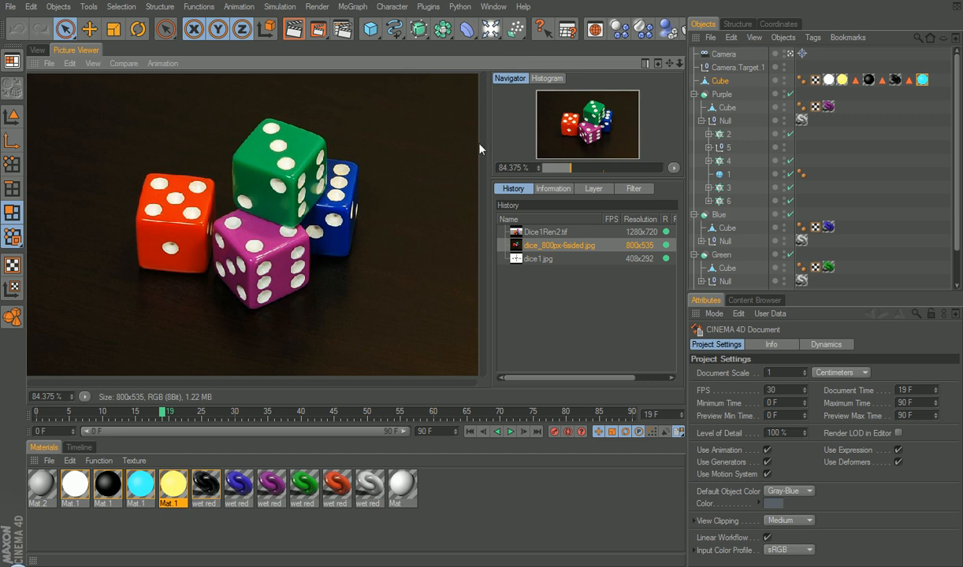
View the finished Dice1Ren2.tif render and look over the available modelling and MoGraph tools
{"action": "left_click", "coordinate": [549, 233]}
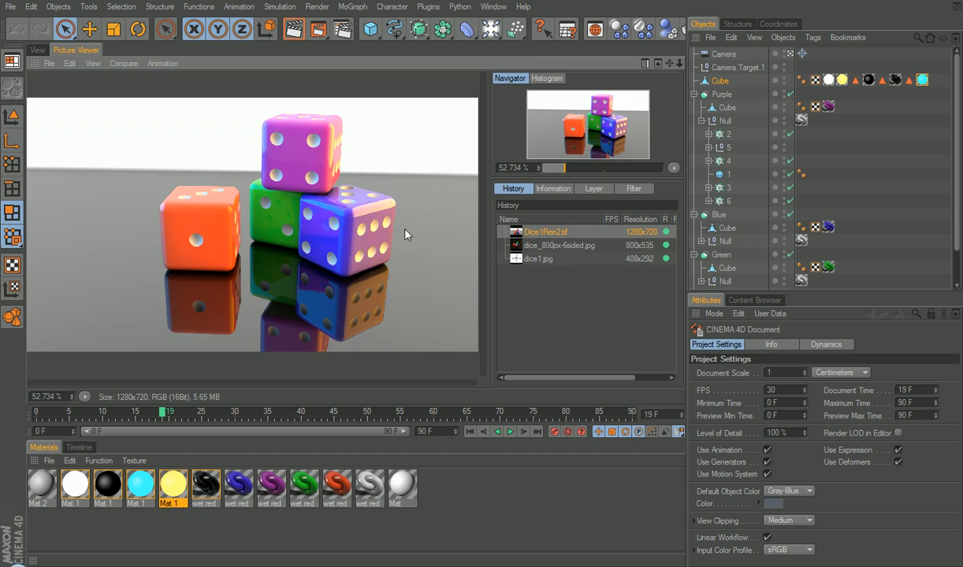
{"action": "left_click", "coordinate": [443, 29]}
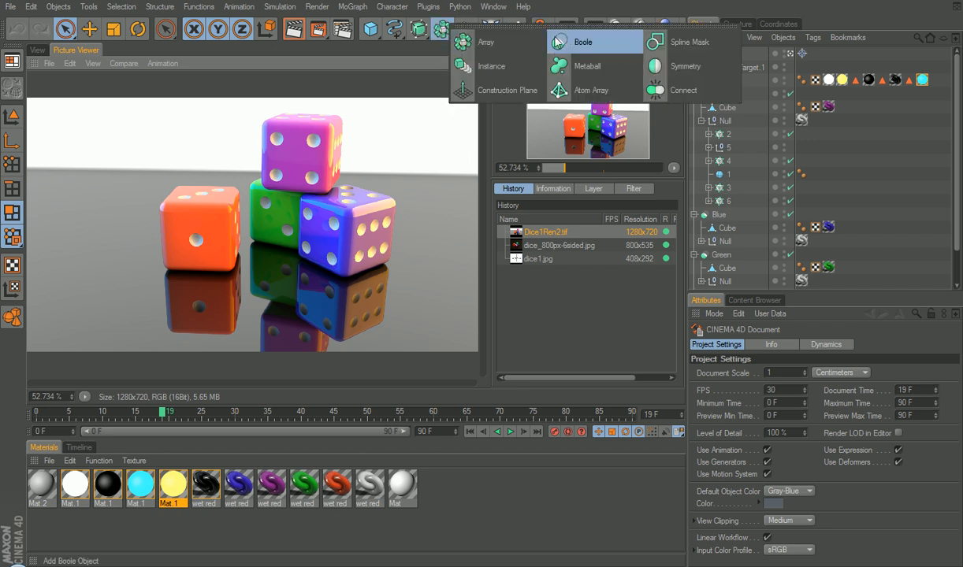
{"action": "left_click", "coordinate": [353, 6]}
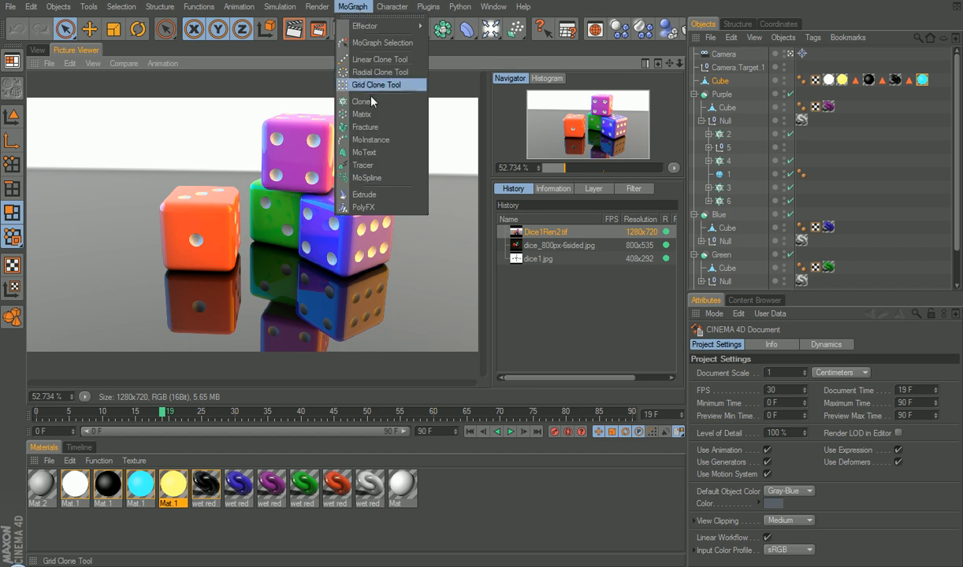
{"action": "left_click", "coordinate": [353, 6]}
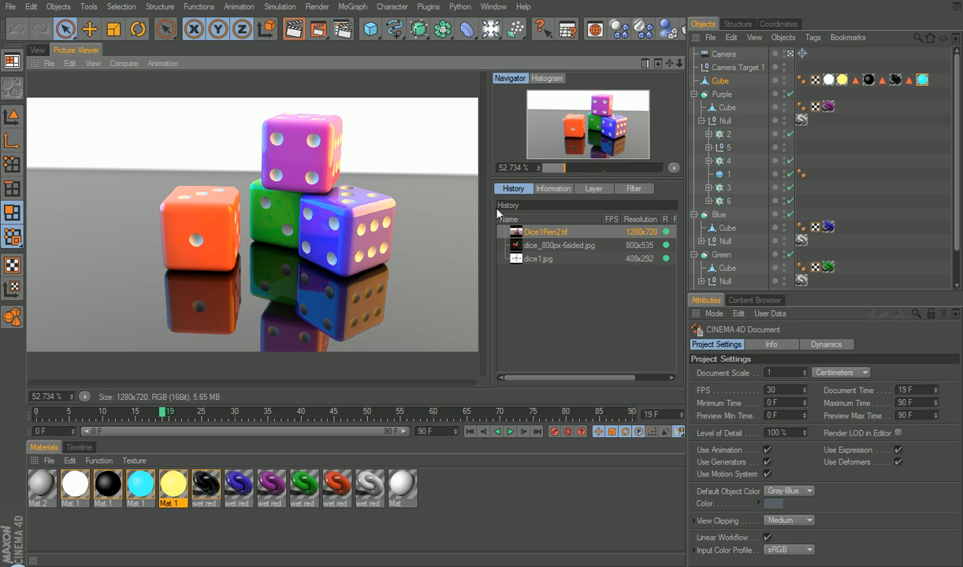
Create a new project and add a cube primitive to the empty scene
{"action": "left_click", "coordinate": [37, 50]}
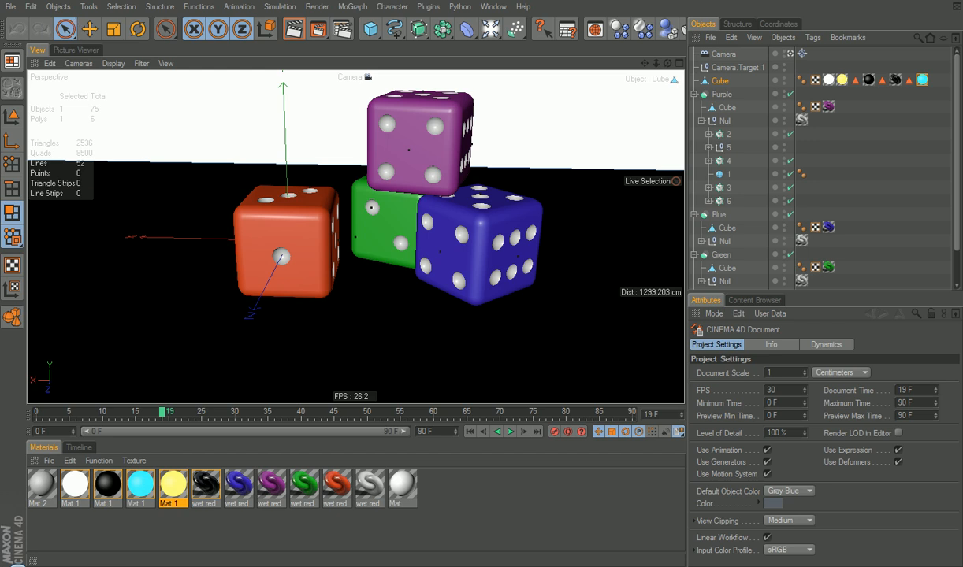
{"action": "left_click", "coordinate": [10, 6]}
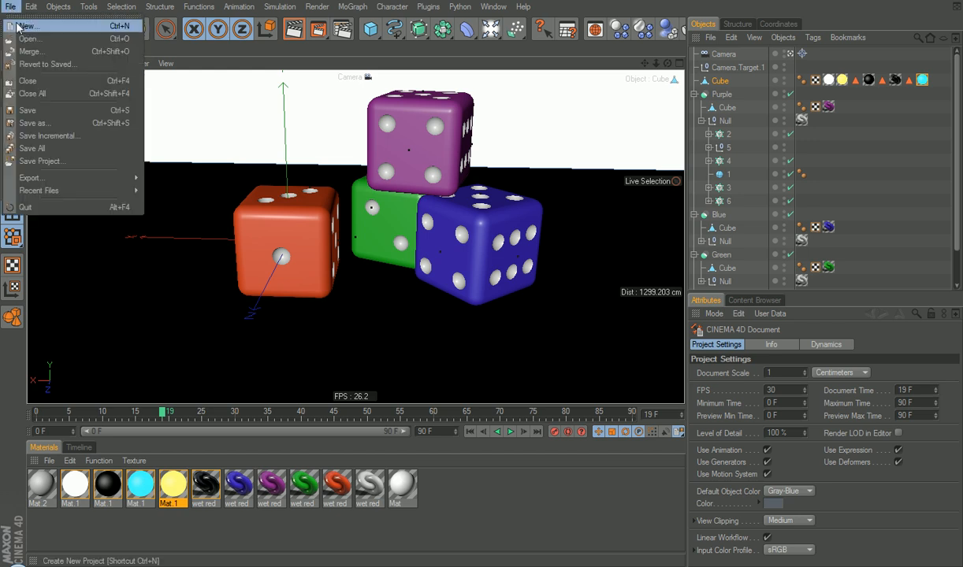
{"action": "left_click", "coordinate": [17, 26]}
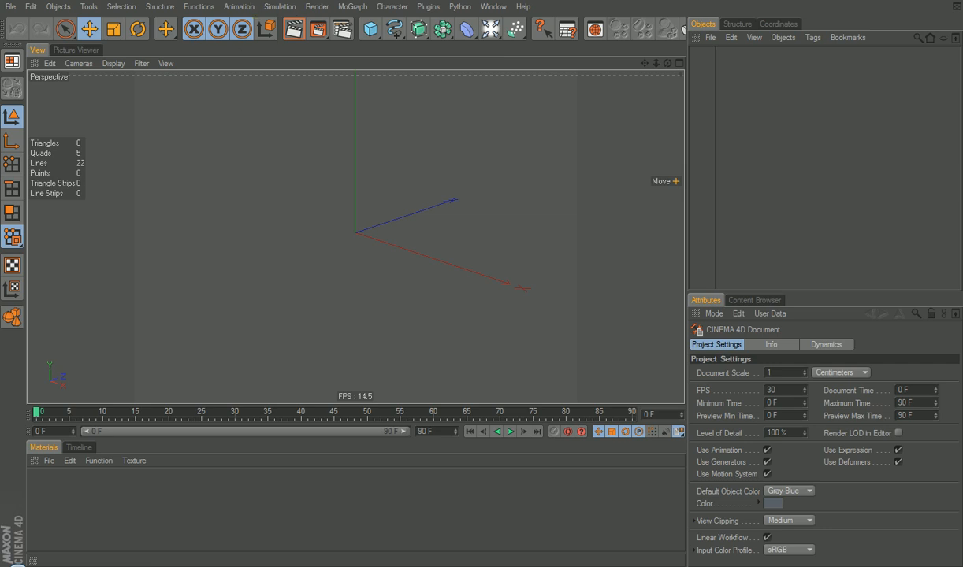
{"action": "left_click", "coordinate": [369, 30]}
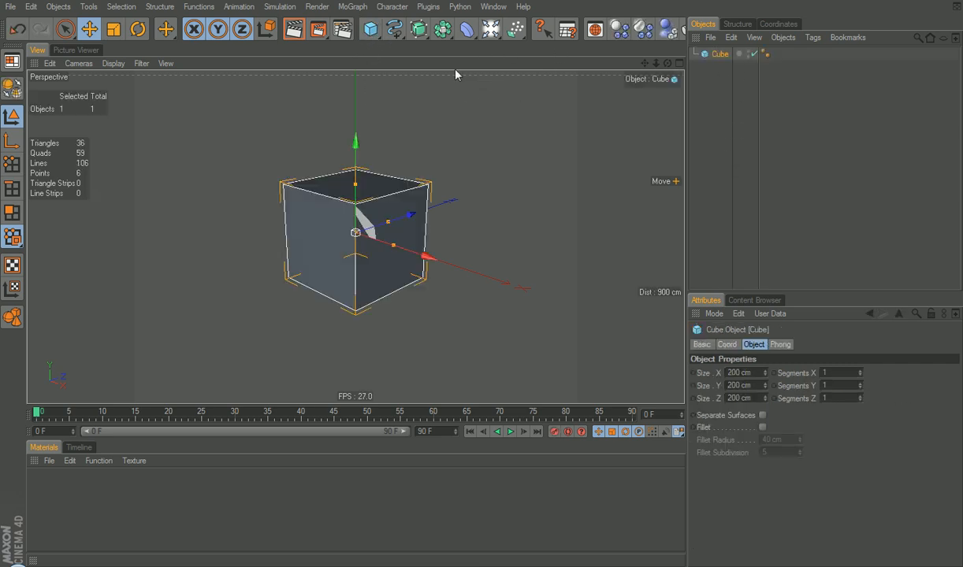
Dock the Picture Viewer beside the 3D viewport so both are visible together
{"action": "left_click", "coordinate": [70, 51]}
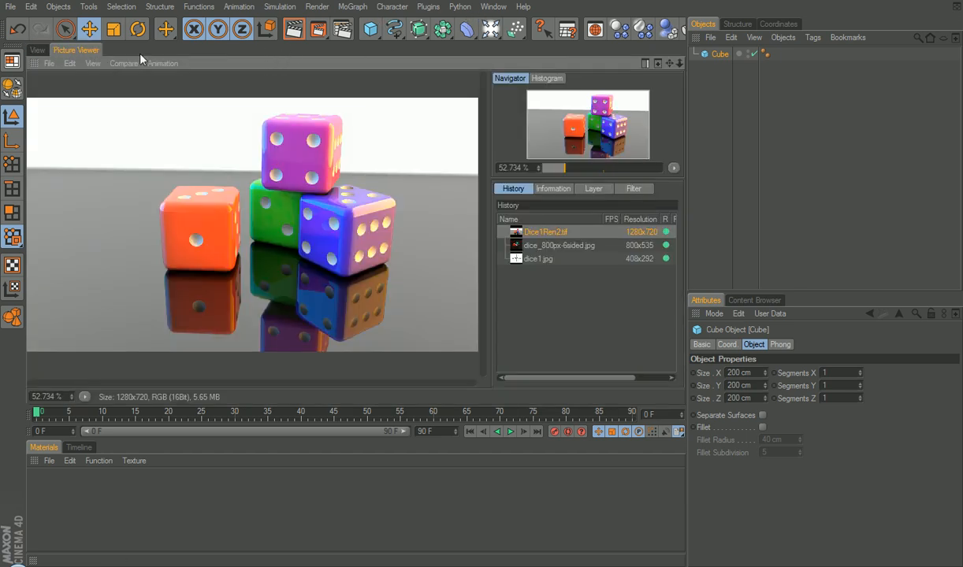
{"action": "left_click", "coordinate": [491, 7]}
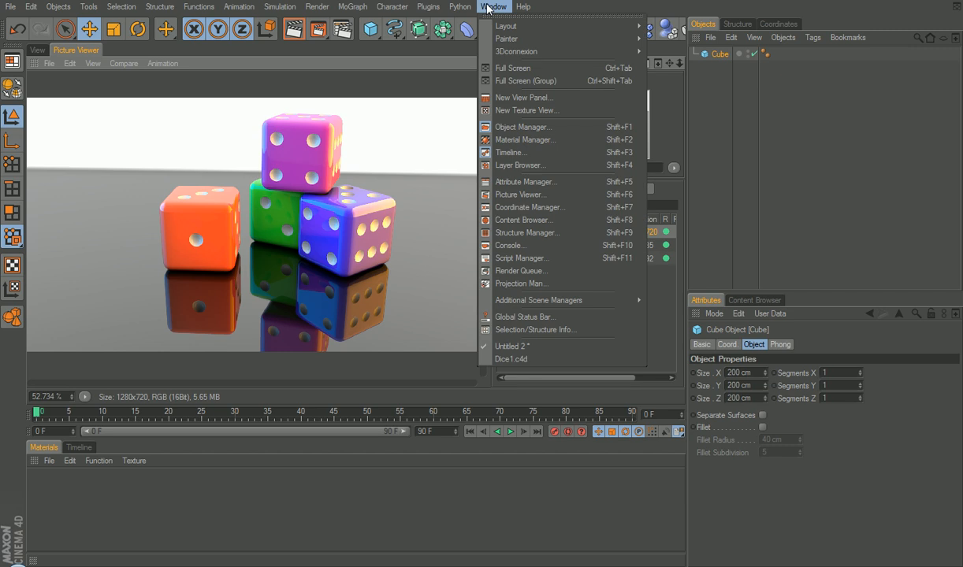
{"action": "left_click", "coordinate": [520, 194]}
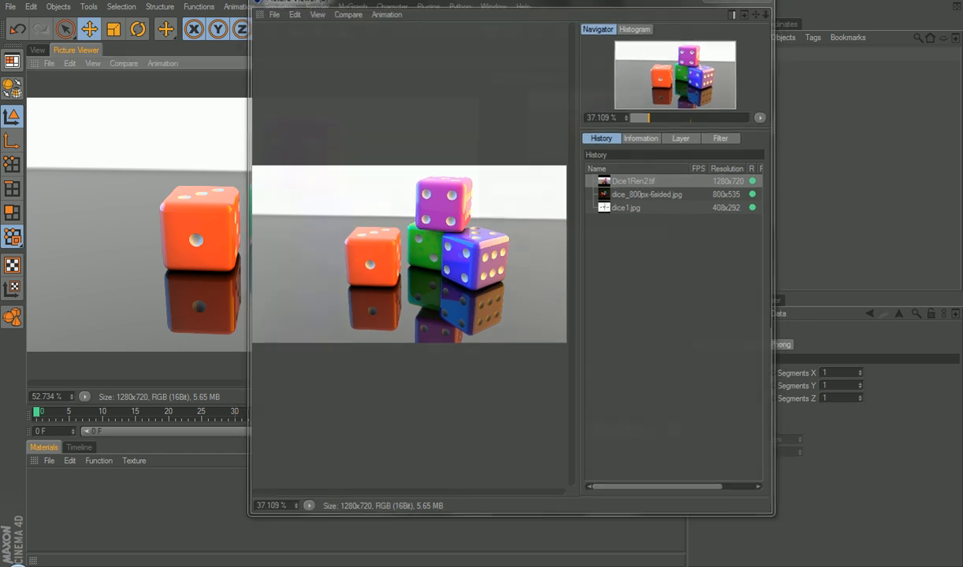
{"action": "left_click", "coordinate": [768, 11]}
{"action": "left_click_drag", "start_coordinate": [32, 69], "coordinate": [31, 85]}
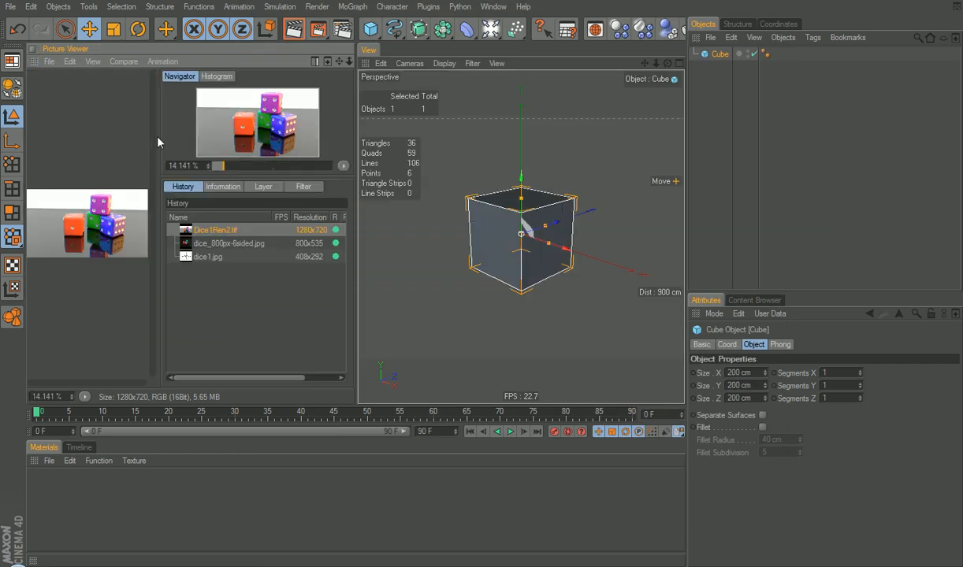
Show the dice_800px-6sided.jpg photo and resize the layout to give the reference image and 3D viewport more room
{"action": "left_click_drag", "start_coordinate": [157, 134], "coordinate": [326, 149]}
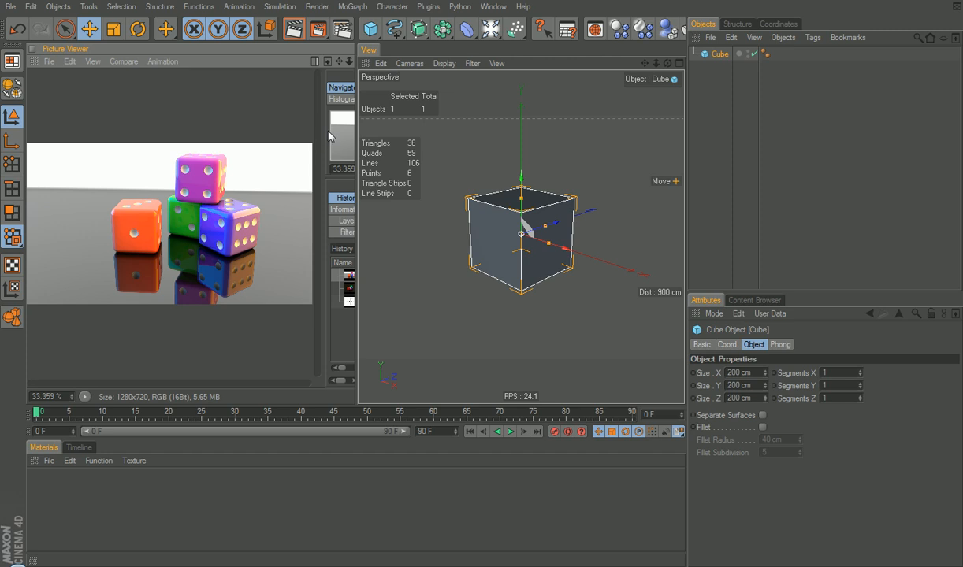
{"action": "left_click_drag", "start_coordinate": [355, 140], "coordinate": [258, 140]}
{"action": "left_click", "coordinate": [246, 287]}
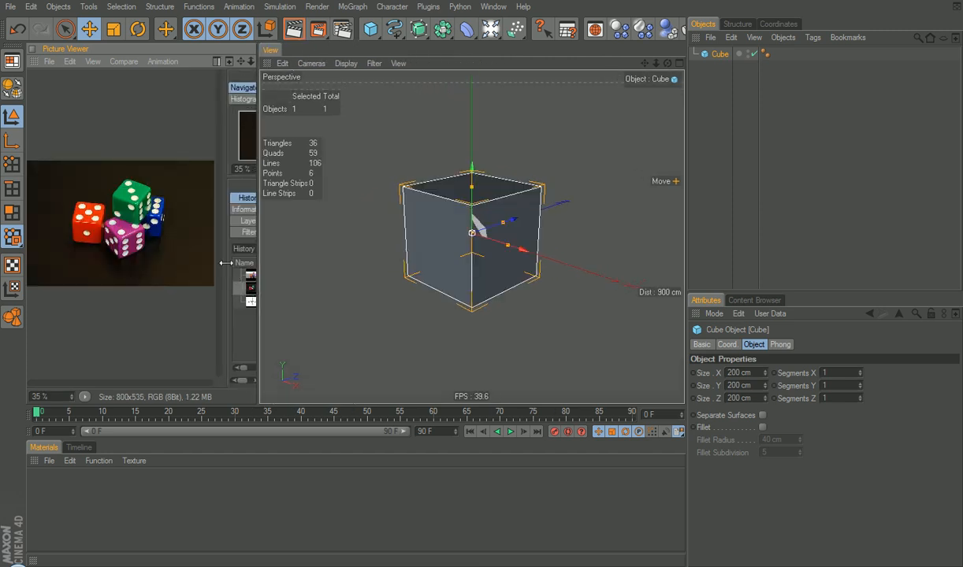
{"action": "left_click_drag", "start_coordinate": [225, 256], "coordinate": [234, 303]}
{"action": "mouse_move", "coordinate": [252, 250]}
{"action": "left_mouse_down"}
{"action": "mouse_move", "coordinate": [238, 250]}
{"action": "mouse_move", "coordinate": [238, 260]}
{"action": "left_mouse_up"}
{"action": "left_click_drag", "start_coordinate": [688, 228], "coordinate": [867, 217]}
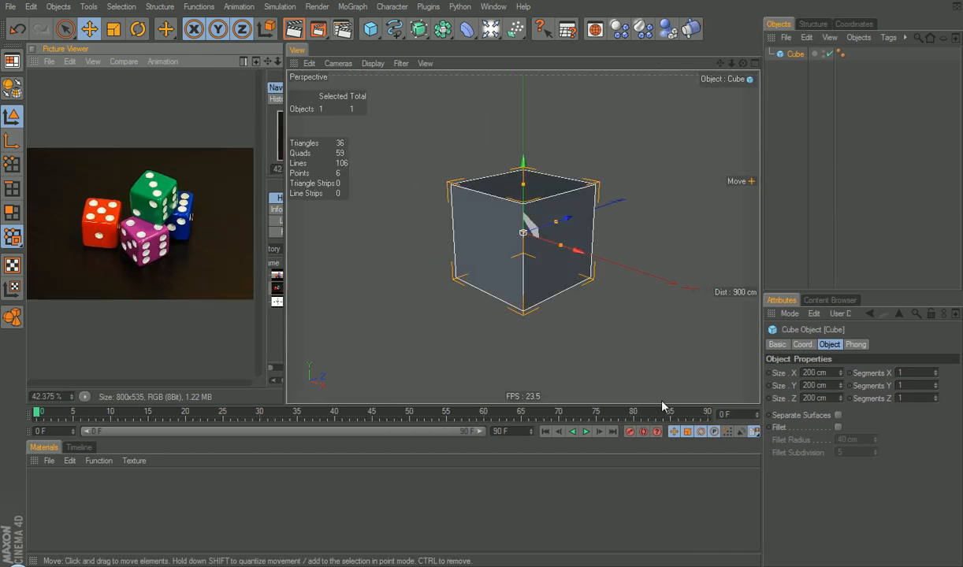
{"action": "left_click_drag", "start_coordinate": [662, 405], "coordinate": [656, 454]}
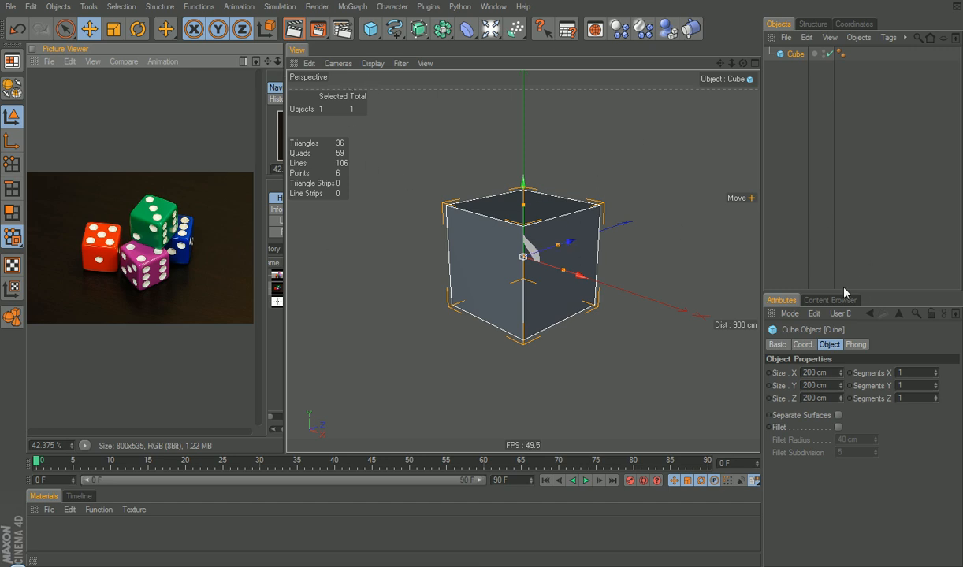
Enable the cube's fillet and set its fillet radius to 25 cm
{"action": "left_click", "coordinate": [838, 427]}
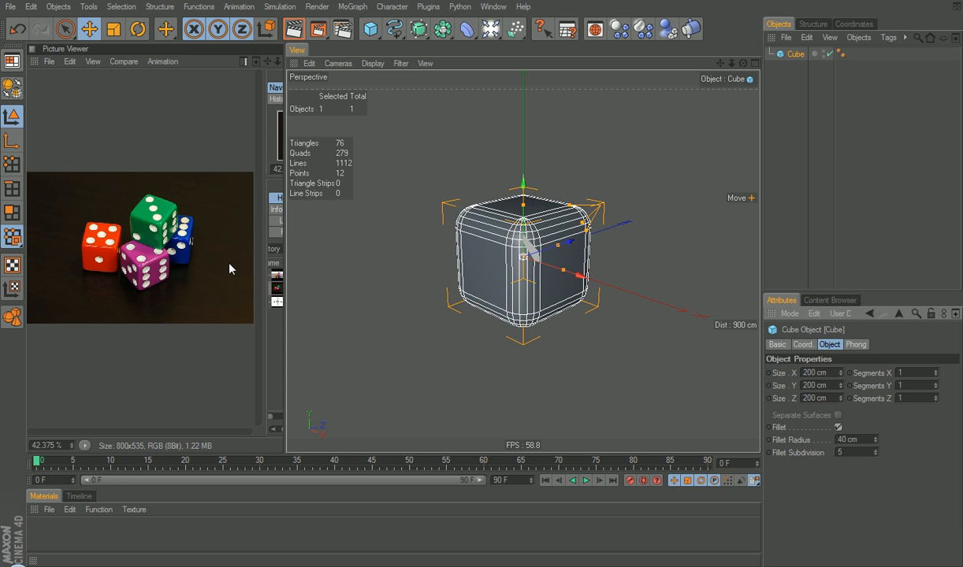
{"action": "left_click", "coordinate": [851, 440]}
{"action": "type", "text": "25"}
{"action": "key", "text": "Return"}
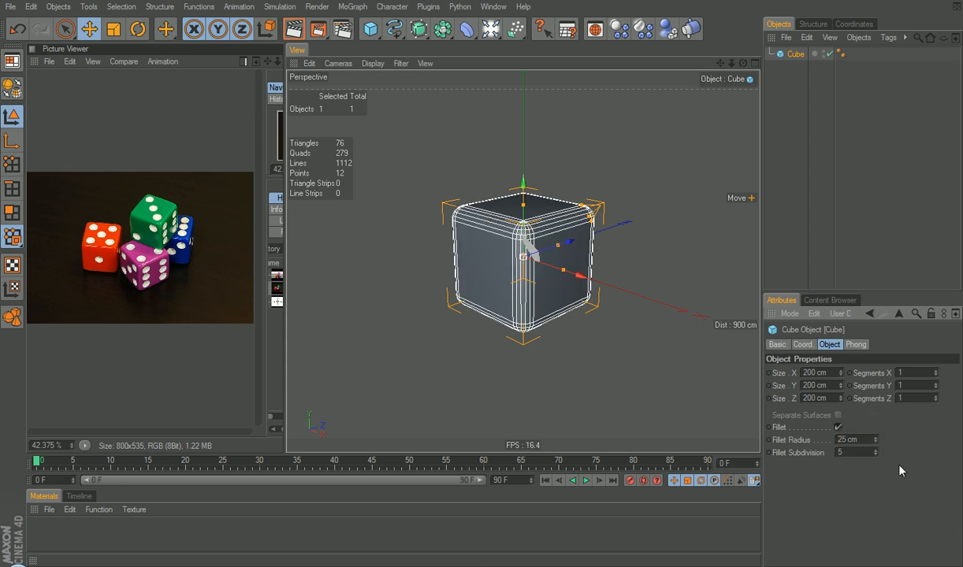
Set the cube's fillet radius to 20 cm and its fillet subdivision to 3, and check the deselected shape
{"action": "left_click", "coordinate": [843, 440]}
{"action": "type", "text": "20"}
{"action": "key", "text": "Return"}
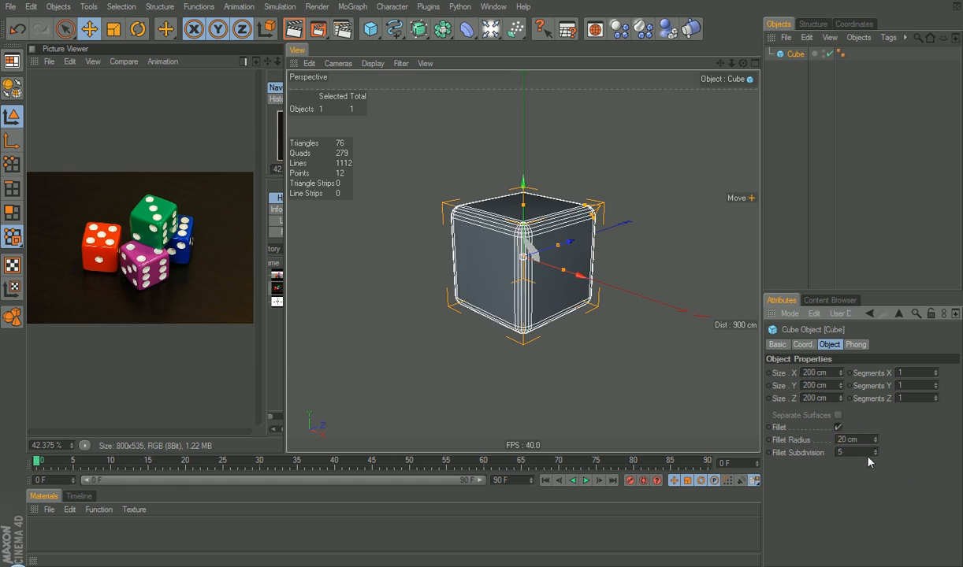
{"action": "left_click", "coordinate": [876, 455]}
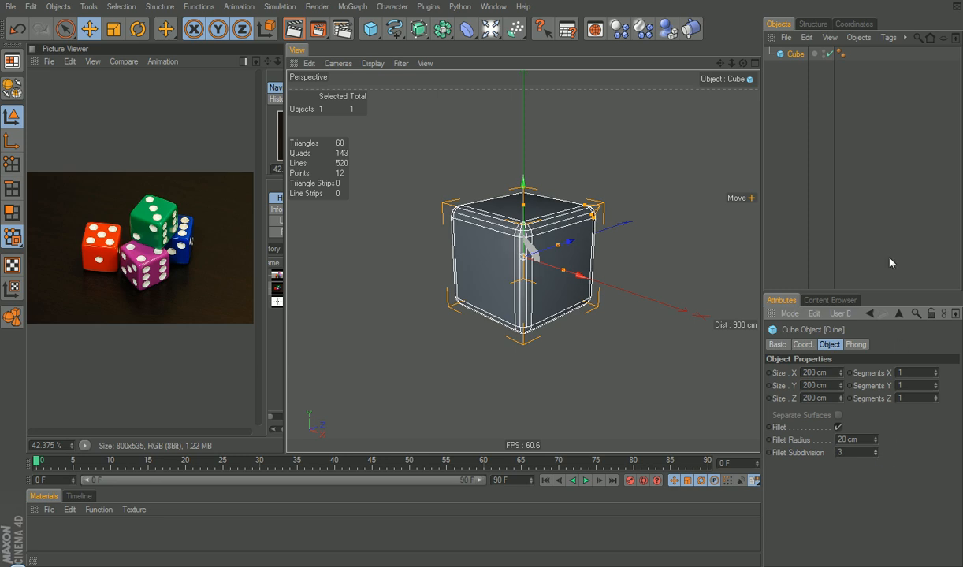
{"action": "left_click", "coordinate": [828, 168]}
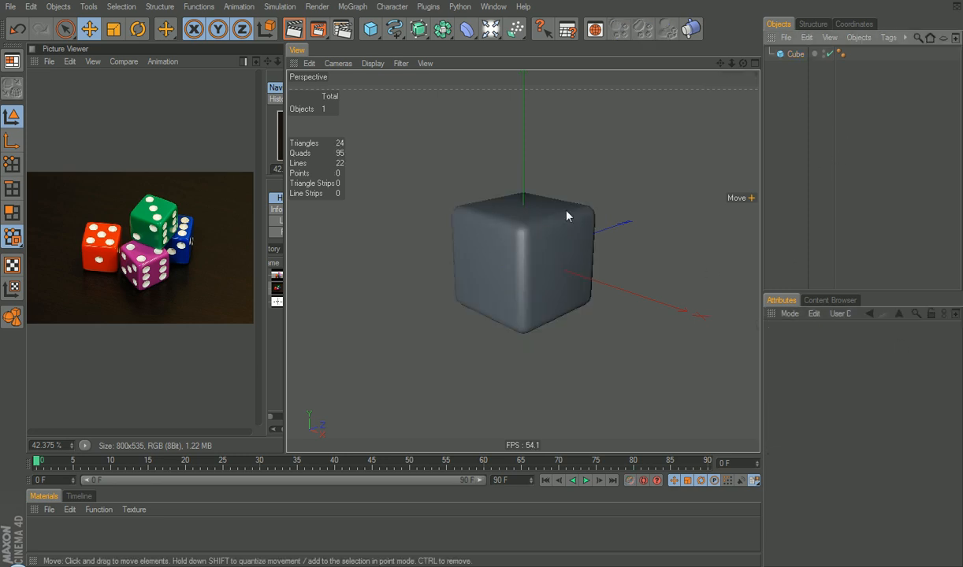
Reselect the cube, set its fillet radius to 25 cm, and deselect it
{"action": "left_click", "coordinate": [794, 55]}
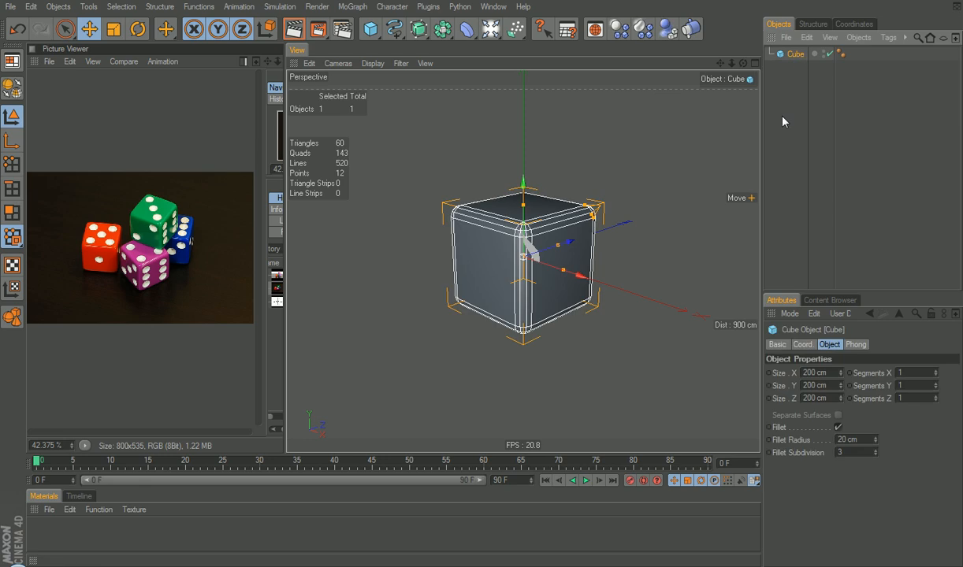
{"action": "left_click_drag", "start_coordinate": [863, 442], "coordinate": [813, 443]}
{"action": "type", "text": "25"}
{"action": "left_click", "coordinate": [926, 475]}
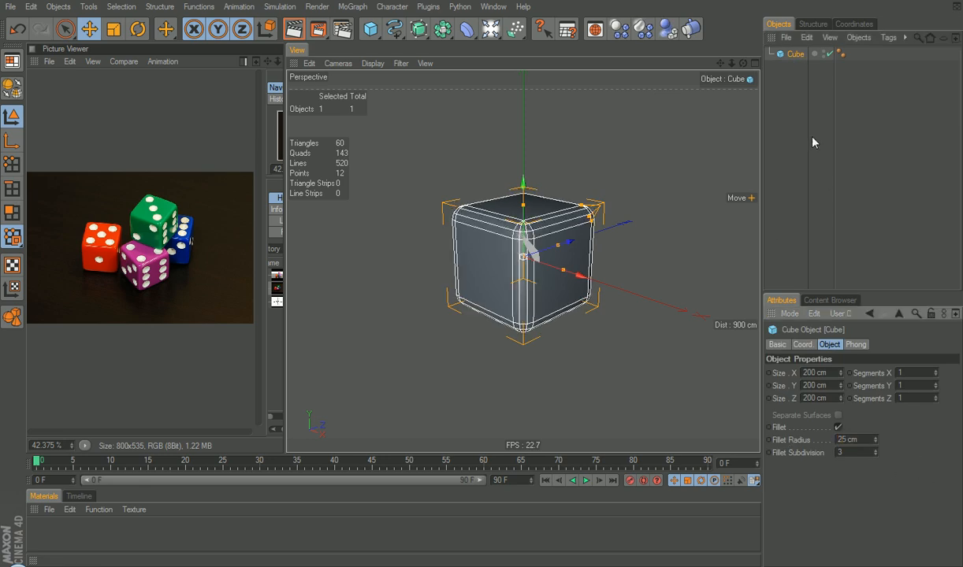
{"action": "left_click", "coordinate": [788, 110]}
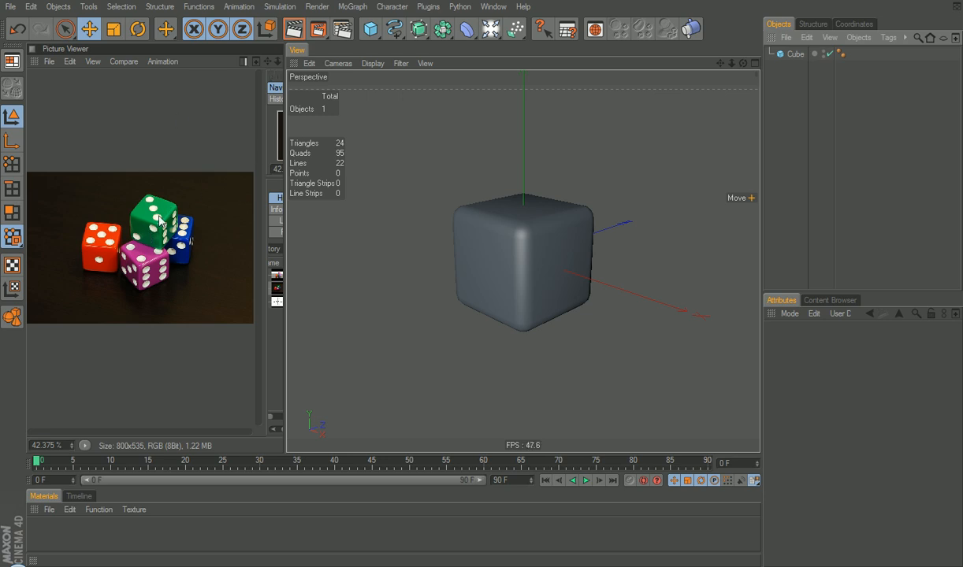
Add a sphere with a 20 cm radius about 222 cm in front of the cube along negative Z
{"action": "left_click_drag", "start_coordinate": [368, 32], "coordinate": [486, 43]}
{"action": "left_click_drag", "start_coordinate": [565, 245], "coordinate": [466, 278]}
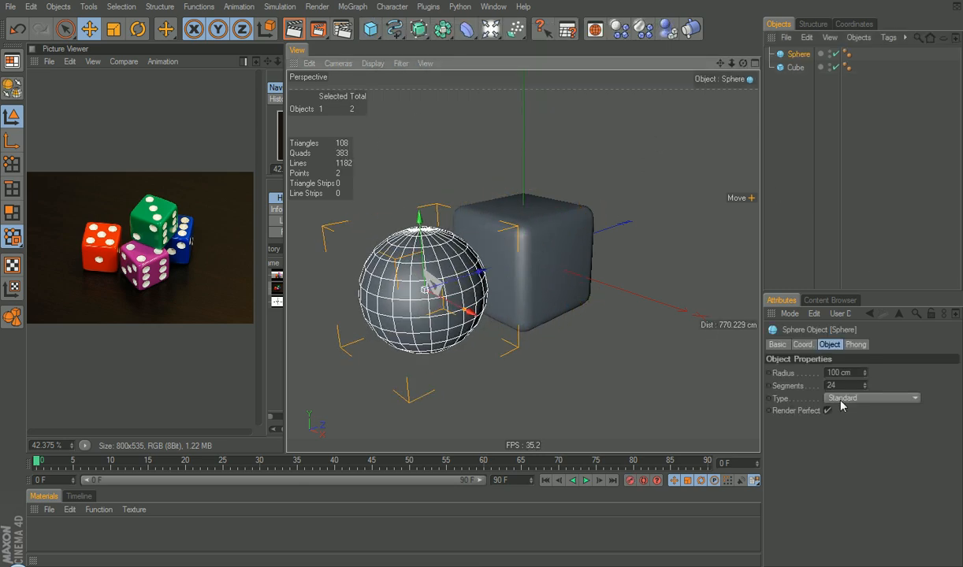
{"action": "double_click", "coordinate": [855, 373]}
{"action": "type", "text": "20"}
{"action": "key", "text": "Return"}
Display the dice1.jpg pip layout as the reference image, slightly enlarged
{"action": "left_click_drag", "start_coordinate": [506, 376], "coordinate": [576, 301], "text": "alt"}
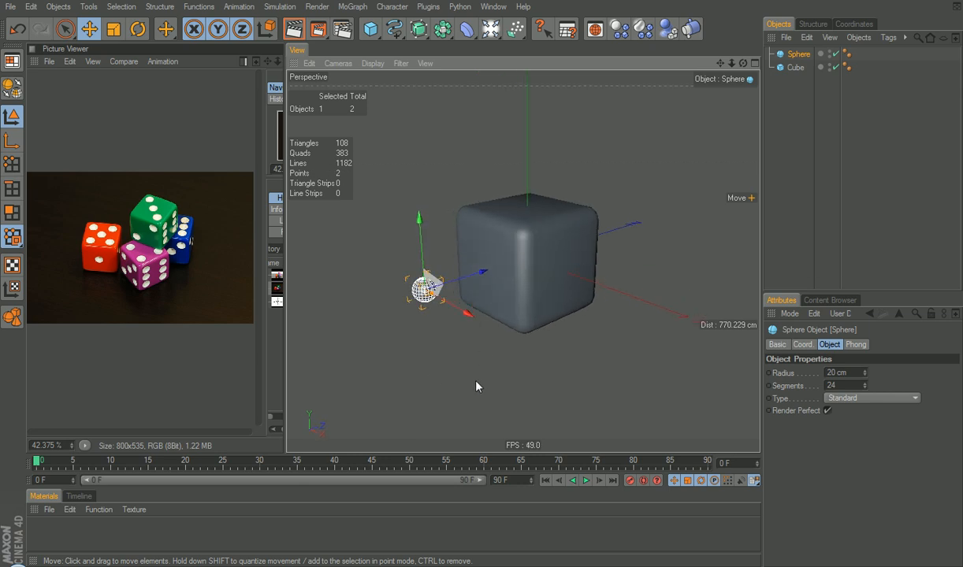
{"action": "left_click_drag", "start_coordinate": [443, 380], "coordinate": [535, 409], "text": "alt"}
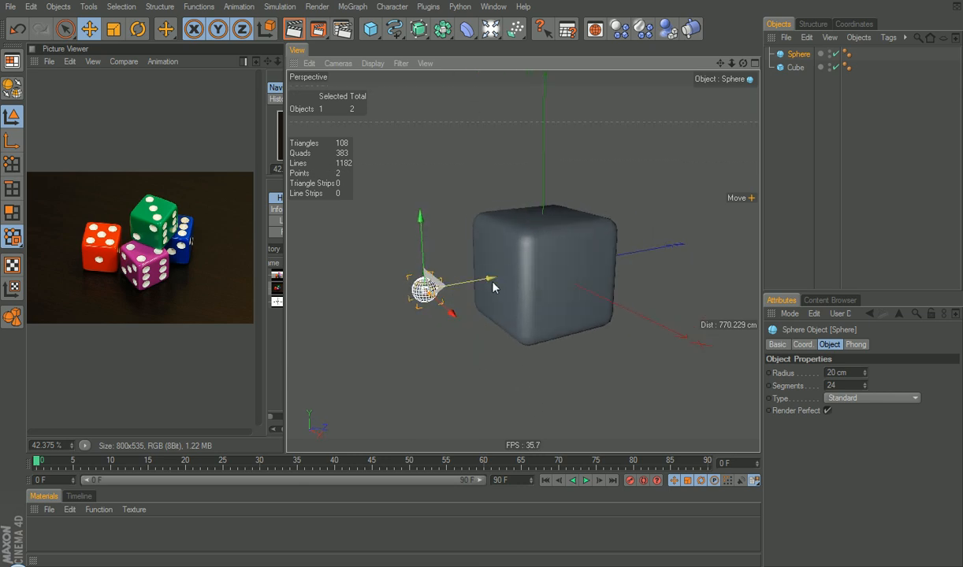
{"action": "left_click_drag", "start_coordinate": [576, 337], "coordinate": [540, 335], "text": "alt"}
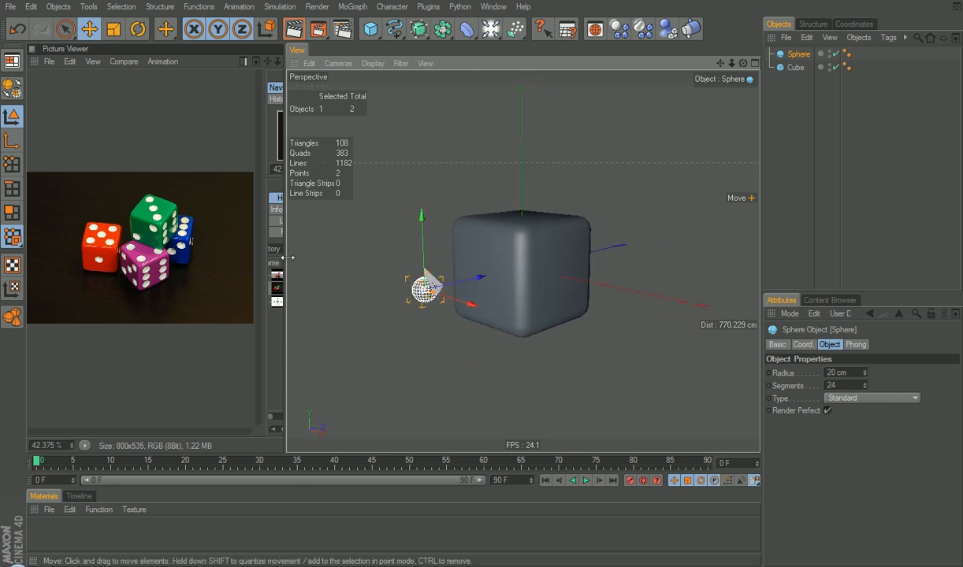
{"action": "left_click", "coordinate": [276, 301]}
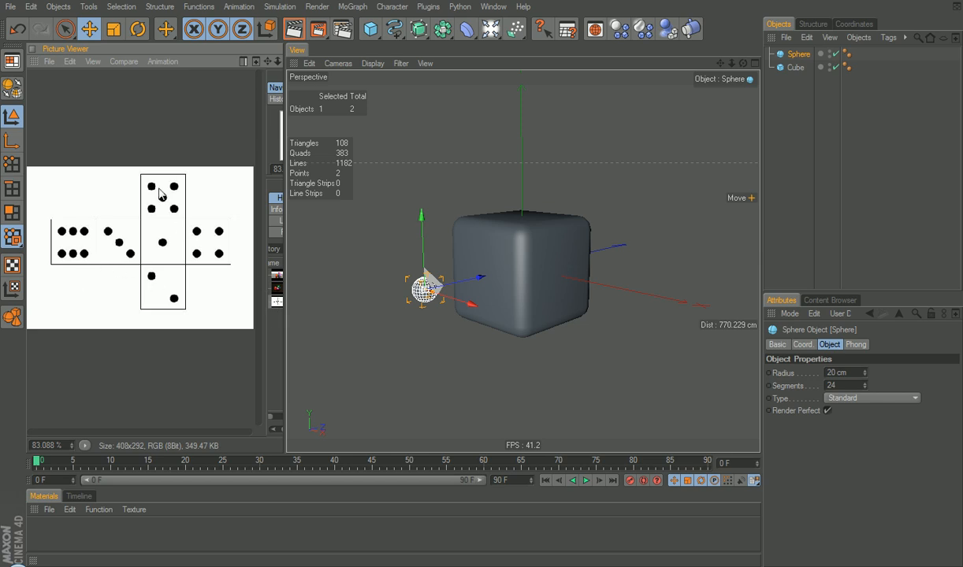
{"action": "scroll", "coordinate": [142, 243], "scroll_direction": "up", "scroll_amount": 2}
{"action": "left_click_drag", "start_coordinate": [209, 264], "coordinate": [200, 265]}
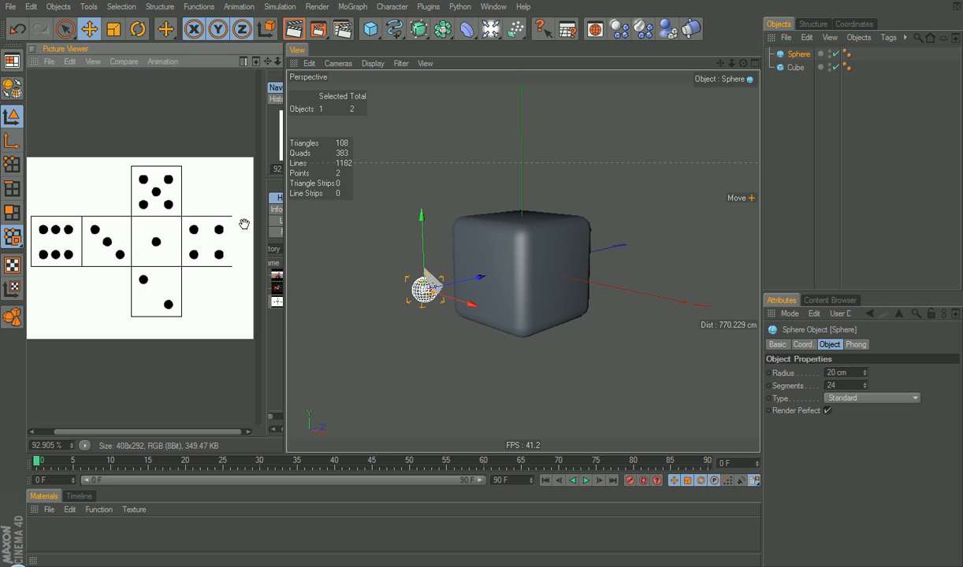
Examine the sphere's position coordinates and its alignment with the cube's front face
{"action": "left_click_drag", "start_coordinate": [611, 243], "coordinate": [593, 310], "text": "alt"}
{"action": "left_click_drag", "start_coordinate": [519, 324], "coordinate": [524, 182], "text": "alt"}
{"action": "left_click_drag", "start_coordinate": [613, 255], "coordinate": [456, 245], "text": "alt"}
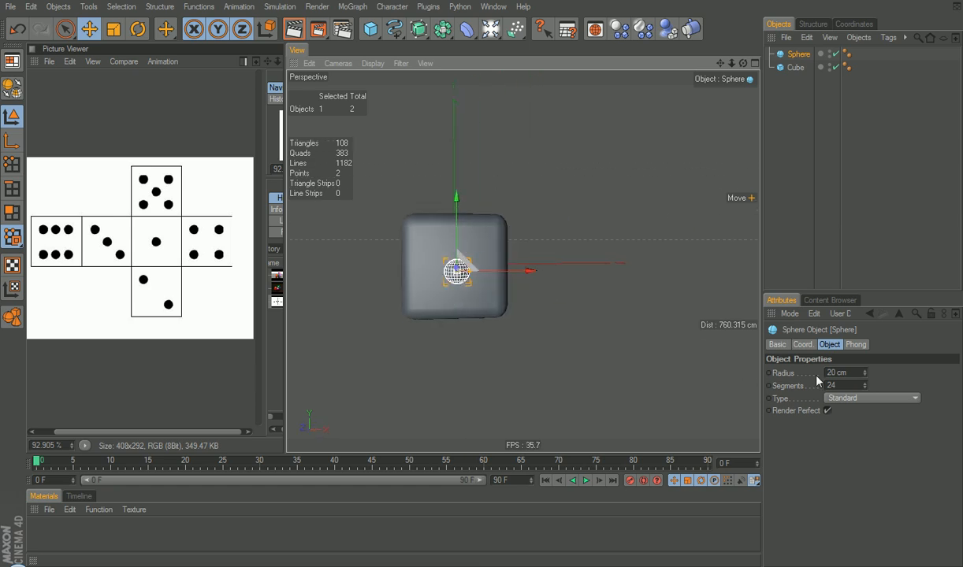
{"action": "left_click", "coordinate": [777, 345]}
{"action": "left_click", "coordinate": [802, 345]}
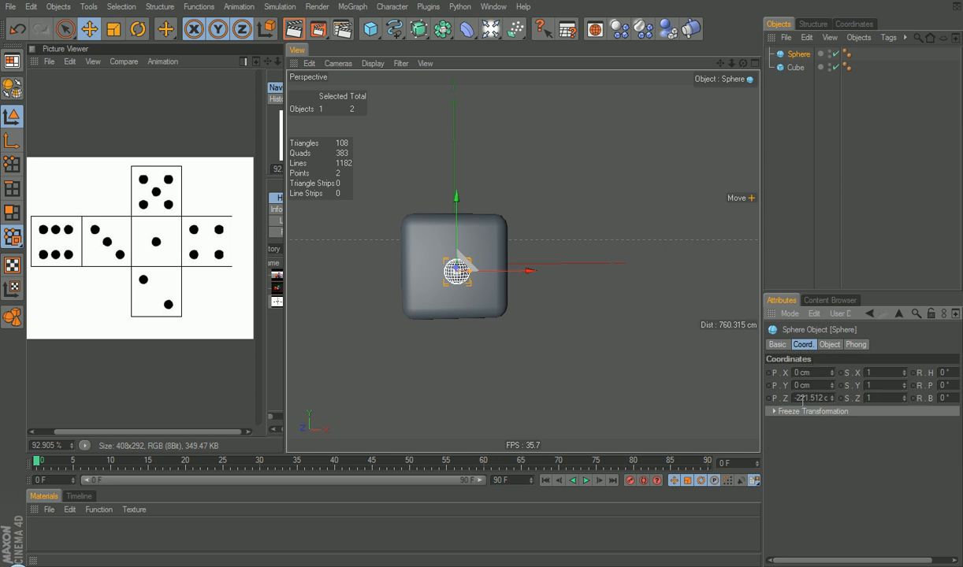
{"action": "left_click_drag", "start_coordinate": [355, 318], "coordinate": [582, 247], "text": "alt"}
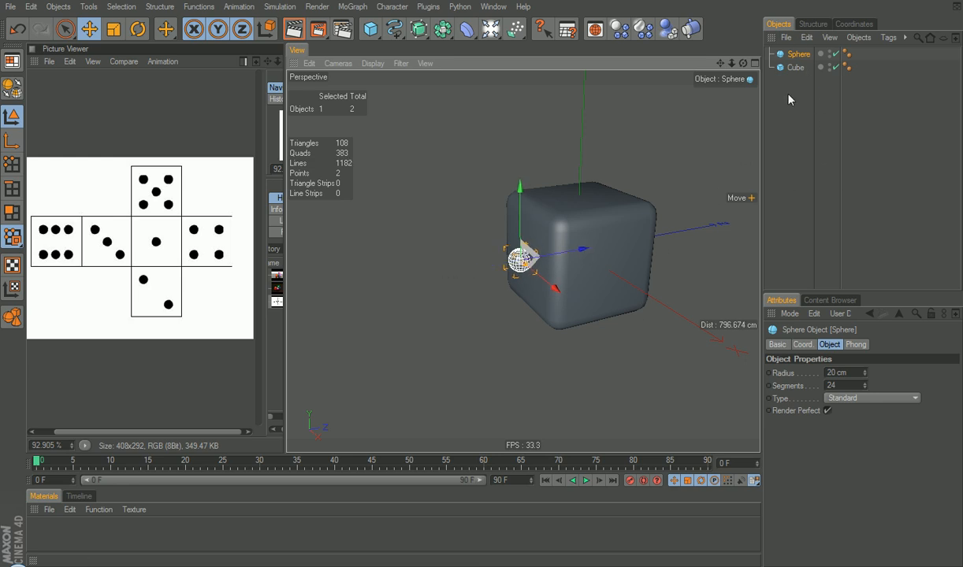
Rename the sphere object as 1
{"action": "double_click", "coordinate": [799, 53]}
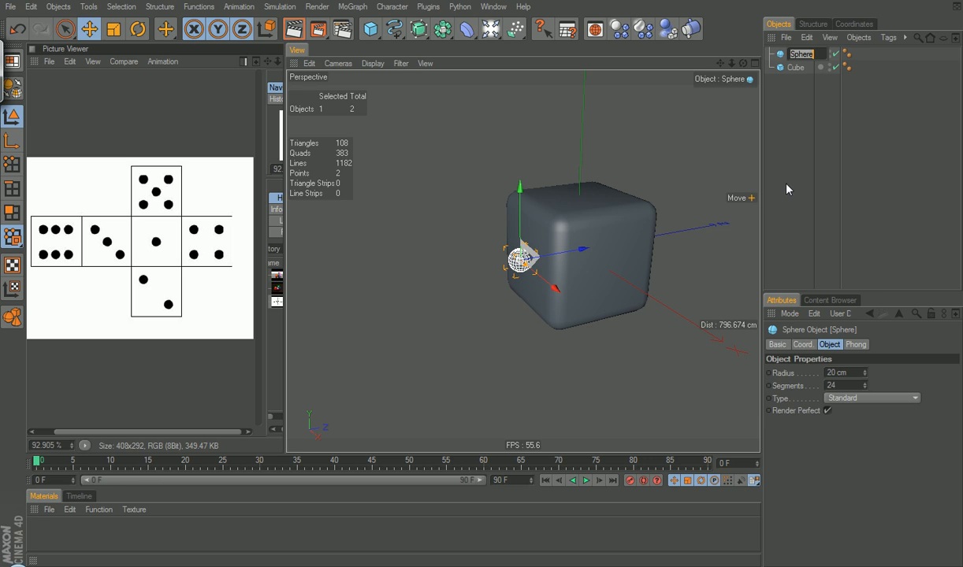
{"action": "type", "text": "1"}
{"action": "key", "text": "Return"}
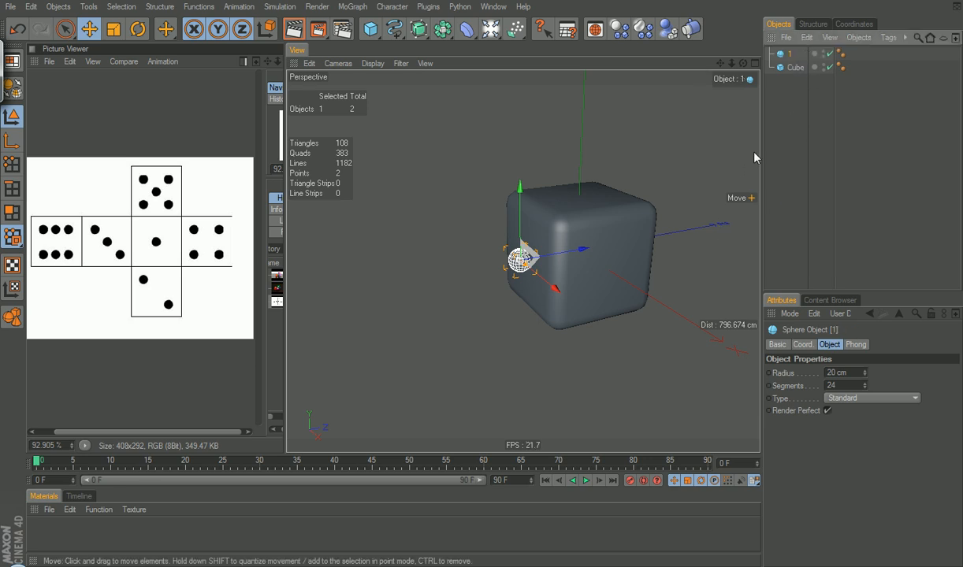
Add a second sphere with a 20 cm radius and raise it to the cube's top face
{"action": "left_click_drag", "start_coordinate": [644, 151], "coordinate": [548, 211], "text": "alt"}
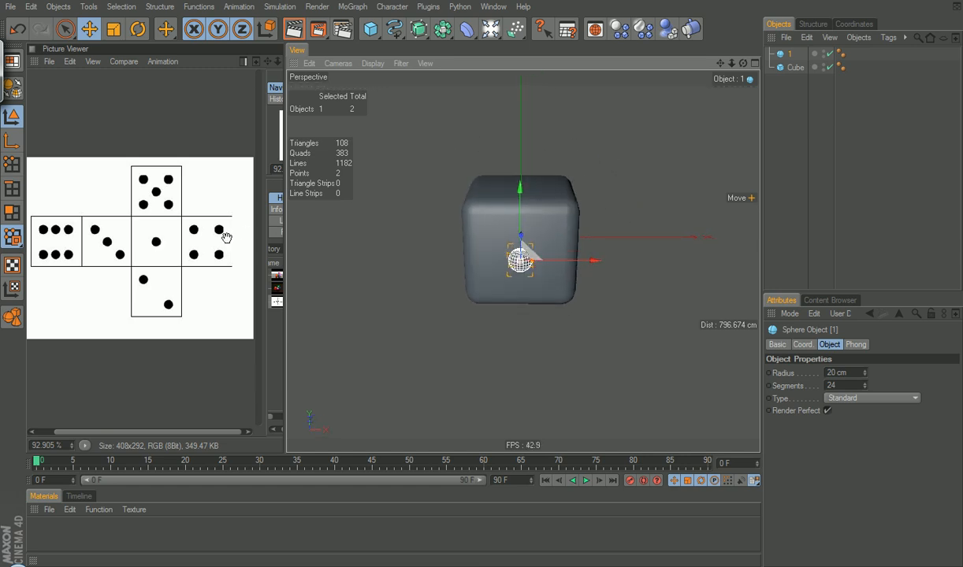
{"action": "left_click_drag", "start_coordinate": [516, 312], "coordinate": [473, 117], "text": "alt"}
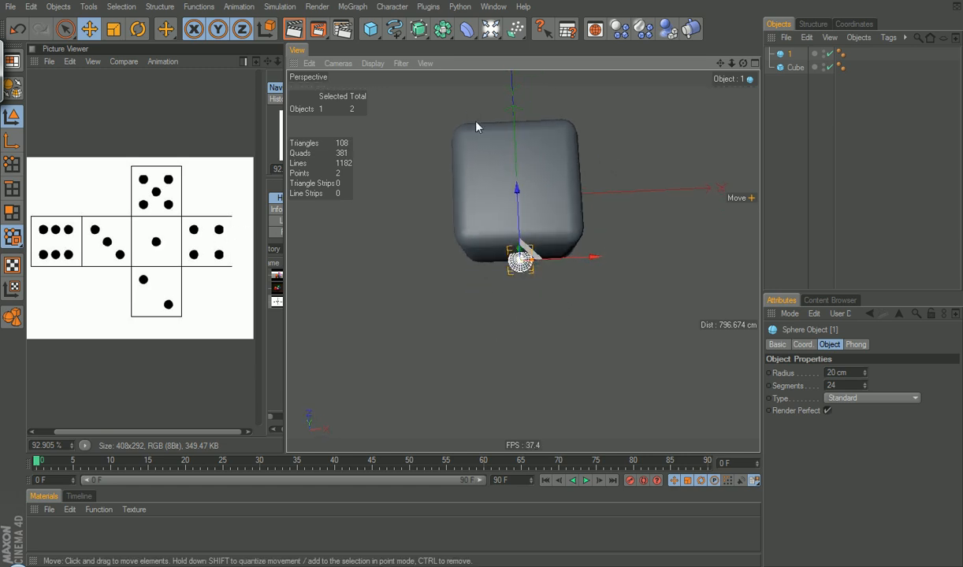
{"action": "left_click", "coordinate": [370, 29]}
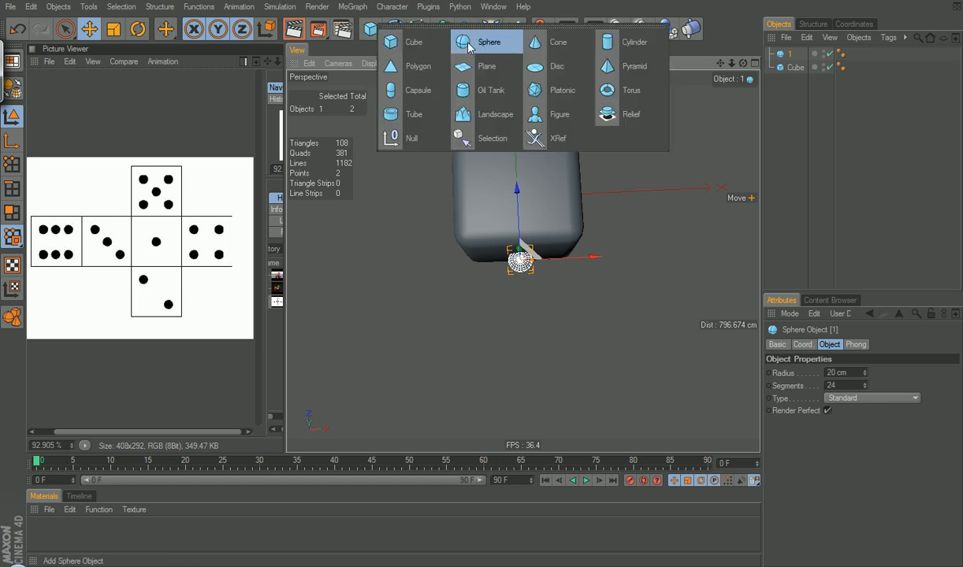
{"action": "left_click", "coordinate": [471, 47]}
{"action": "double_click", "coordinate": [844, 372]}
{"action": "type", "text": "20"}
{"action": "key", "text": "Return"}
{"action": "left_click_drag", "start_coordinate": [425, 244], "coordinate": [561, 231], "text": "alt"}
{"action": "left_click_drag", "start_coordinate": [515, 158], "coordinate": [476, 24]}
Add a MoGraph Cloner, nest the new sphere inside it and rename the cloner as 4
{"action": "left_click", "coordinate": [354, 7]}
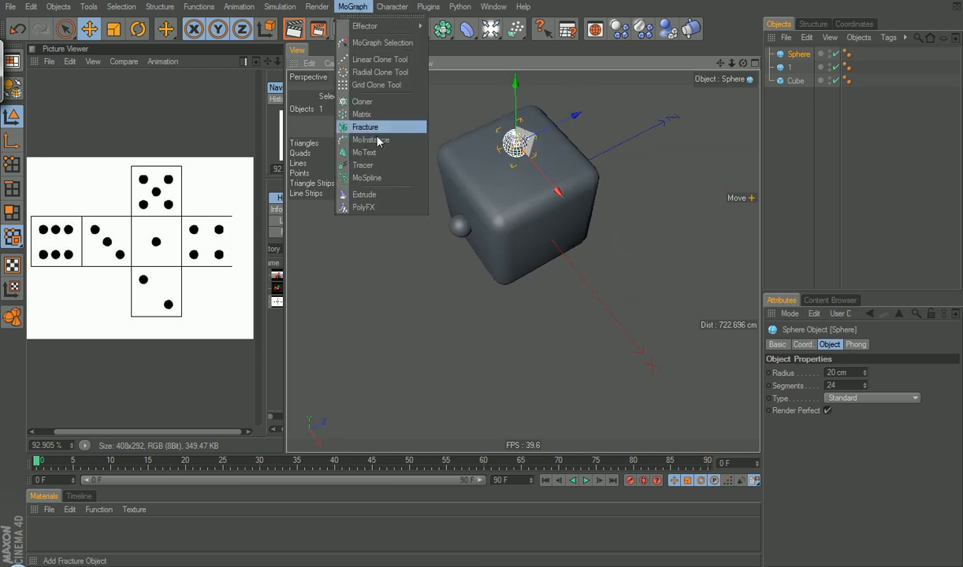
{"action": "left_click", "coordinate": [359, 97]}
{"action": "left_click_drag", "start_coordinate": [795, 71], "coordinate": [796, 56]}
{"action": "left_click", "coordinate": [796, 55]}
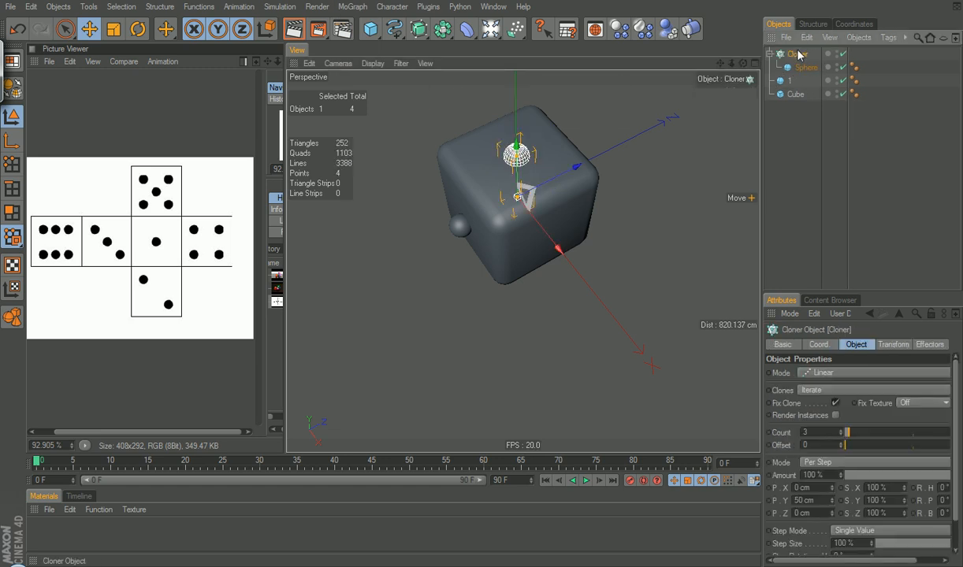
{"action": "type", "text": "4"}
{"action": "key", "text": "Return"}
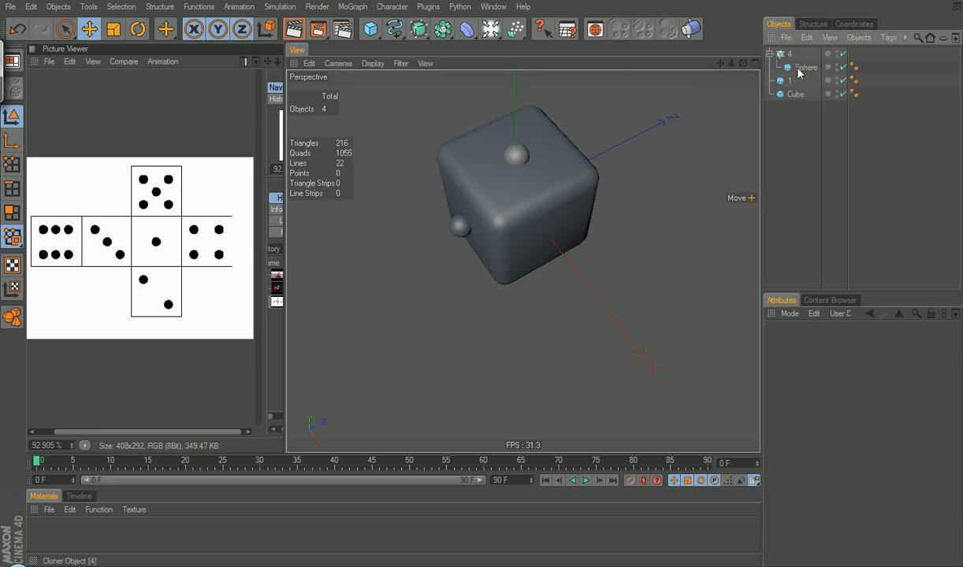
Switch cloner 4 to Grid Array mode and set its count to 2, 2 and 1
{"action": "left_click", "coordinate": [786, 56]}
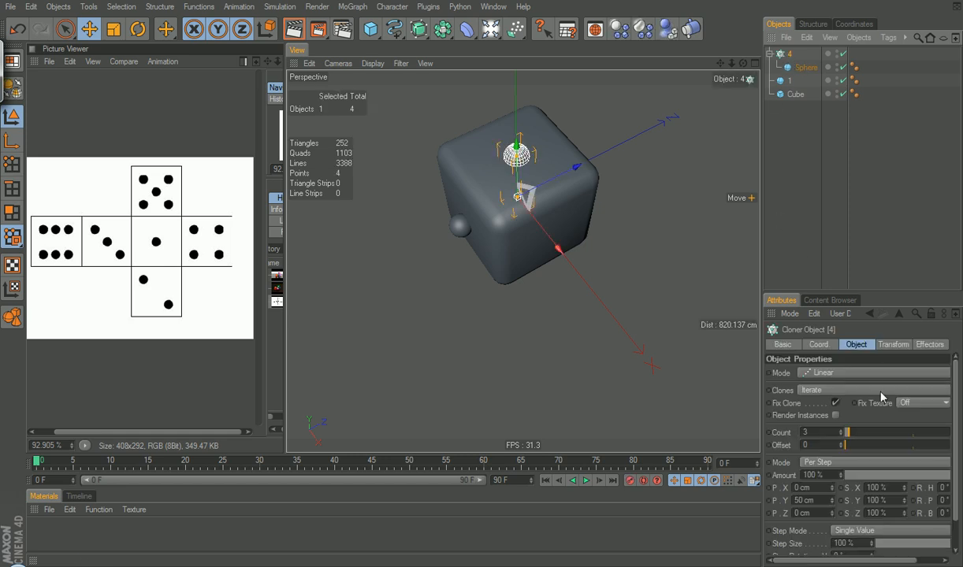
{"action": "mouse_move", "coordinate": [202, 231]}
{"action": "left_mouse_down"}
{"action": "mouse_move", "coordinate": [204, 264]}
{"action": "mouse_move", "coordinate": [192, 256]}
{"action": "mouse_move", "coordinate": [204, 231]}
{"action": "left_mouse_up"}
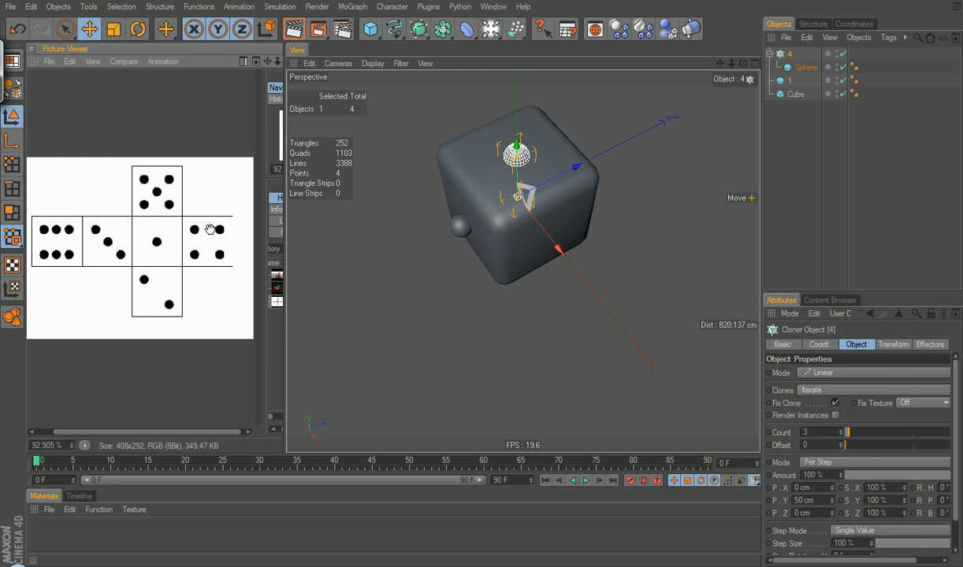
{"action": "left_click", "coordinate": [899, 373]}
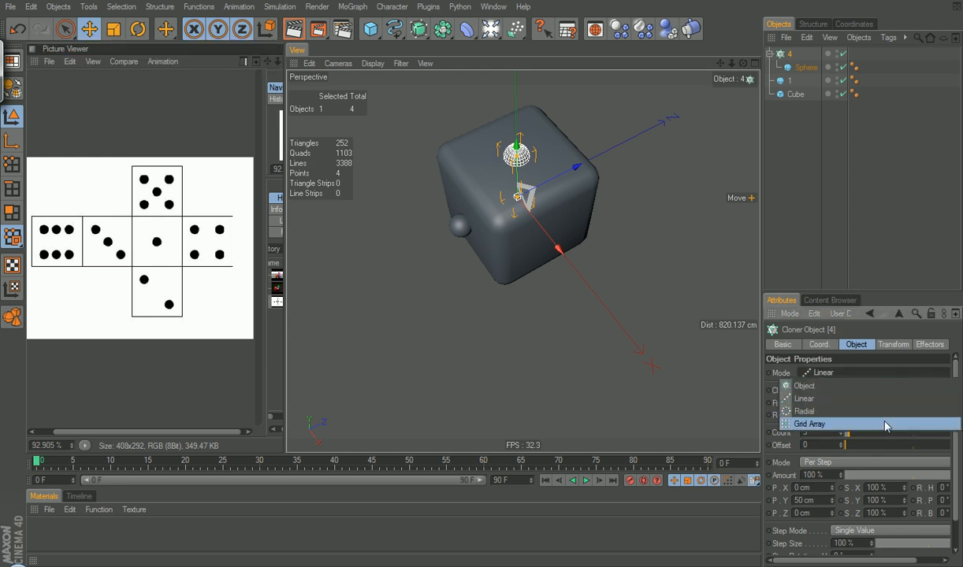
{"action": "left_click", "coordinate": [885, 424]}
{"action": "left_click", "coordinate": [825, 432]}
{"action": "type", "text": "2"}
{"action": "key", "text": "Tab"}
{"action": "type", "text": "2"}
{"action": "key", "text": "Tab"}
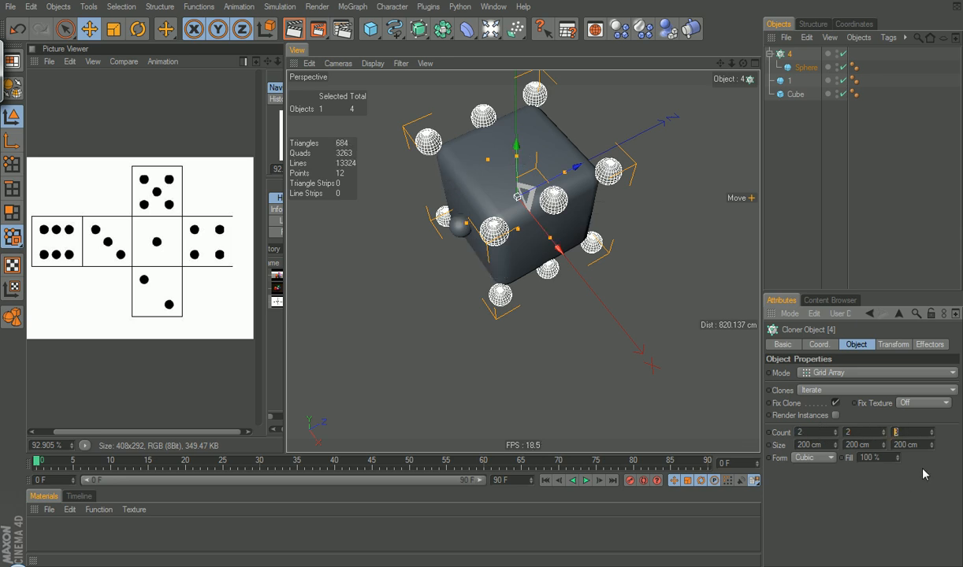
{"action": "type", "text": "1"}
{"action": "key", "text": "Return"}
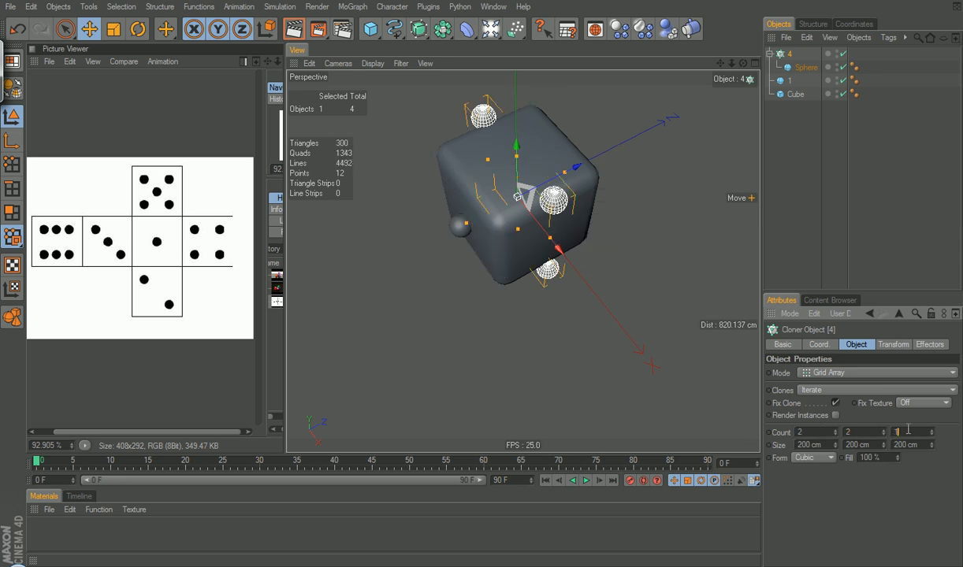
Set cloner 4's count to 2, 1 and 2, and raise the grid about 186 cm to the cube's top face
{"action": "type", "text": "2"}
{"action": "key", "text": "Return"}
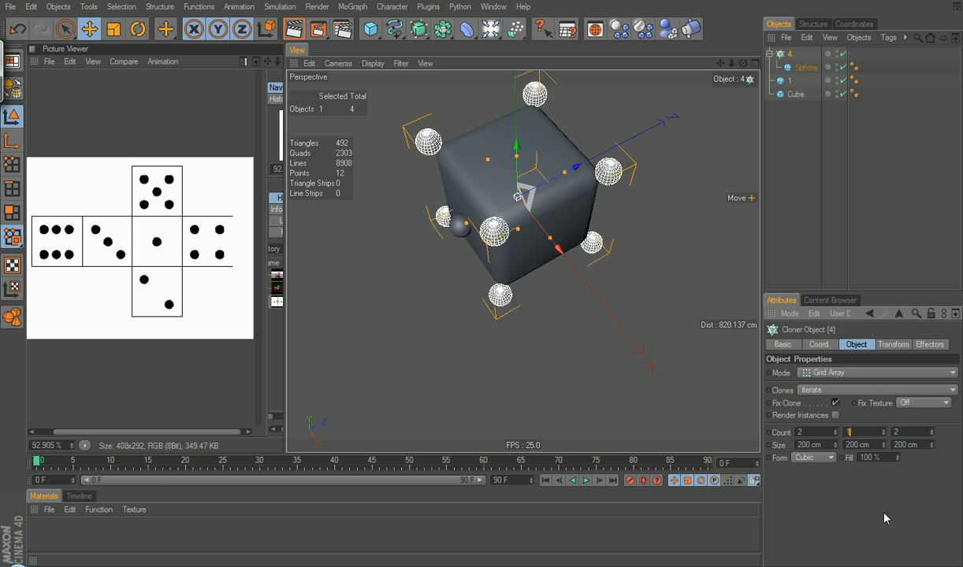
{"action": "type", "text": "1"}
{"action": "key", "text": "Return"}
{"action": "left_click_drag", "start_coordinate": [638, 243], "coordinate": [597, 324], "text": "alt"}
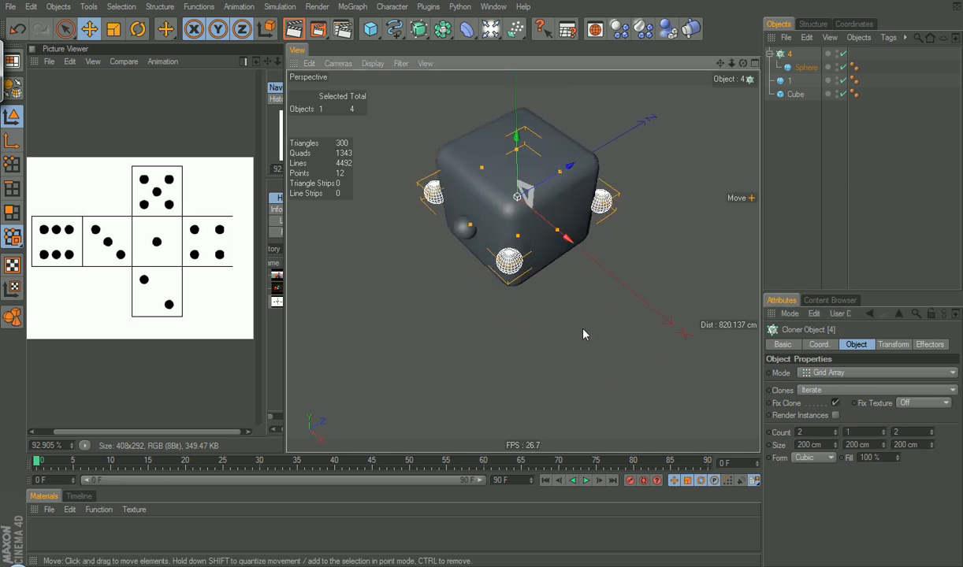
{"action": "left_click_drag", "start_coordinate": [518, 141], "coordinate": [517, 79]}
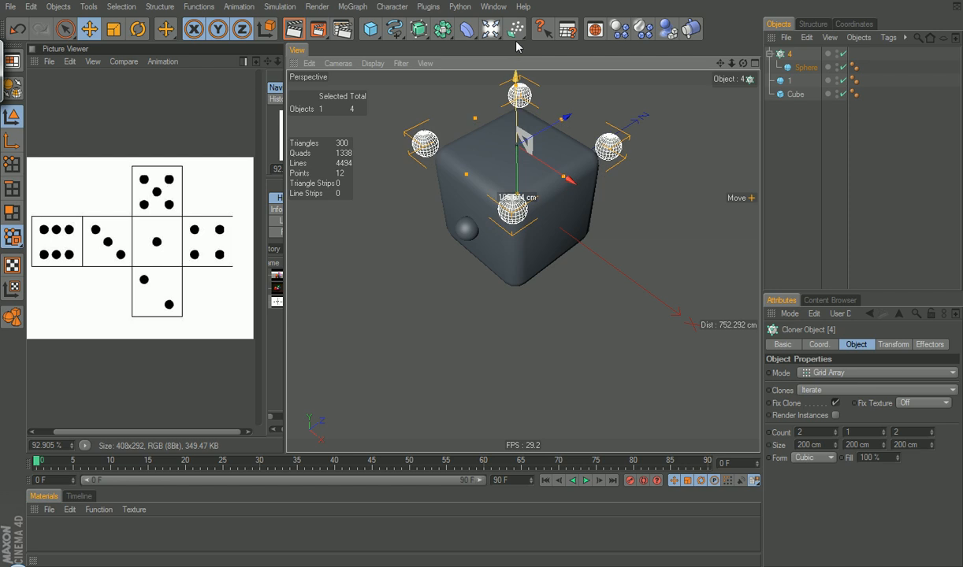
Set cloner 4's grid size to 150 cm along both X and Z
{"action": "left_click", "coordinate": [819, 445]}
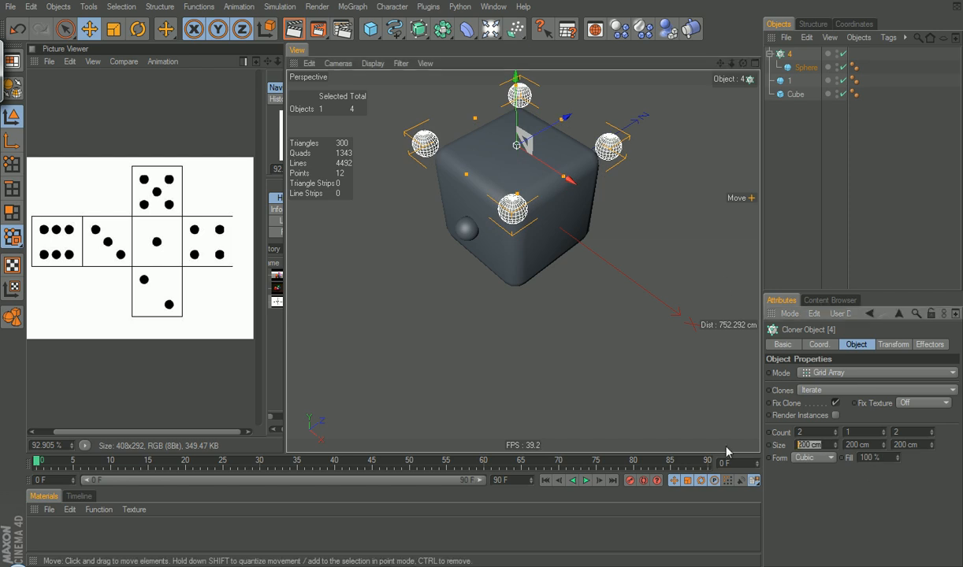
{"action": "type", "text": "150"}
{"action": "key", "text": "Return"}
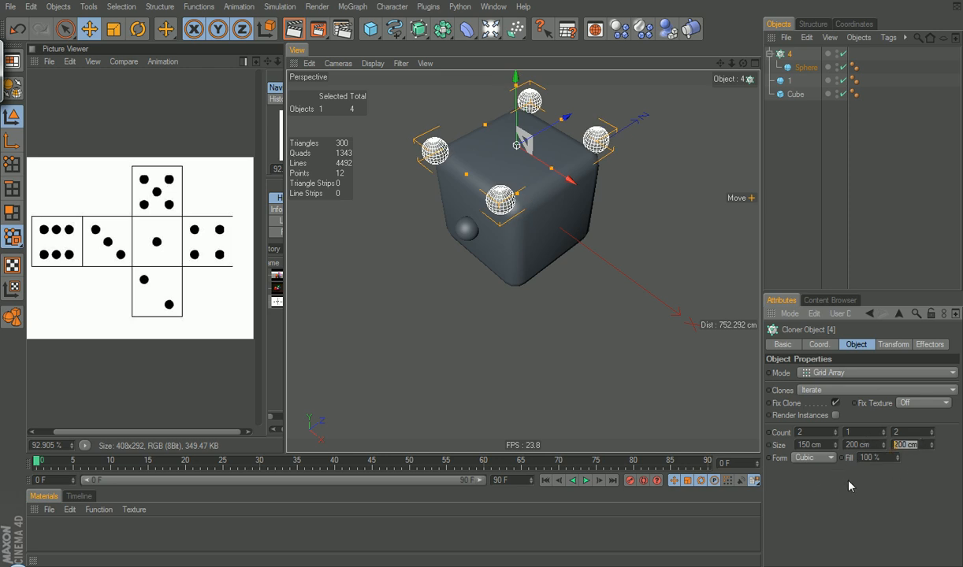
{"action": "type", "text": "150"}
{"action": "key", "text": "Return"}
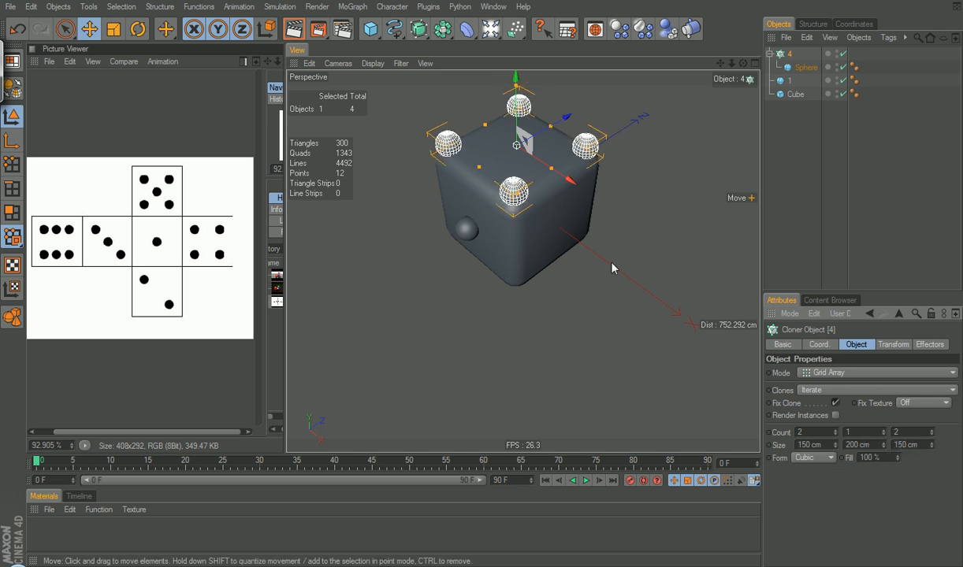
Tighten cloner 4's grid size to 125 cm along both X and Z
{"action": "left_click_drag", "start_coordinate": [540, 266], "coordinate": [551, 236], "text": "alt"}
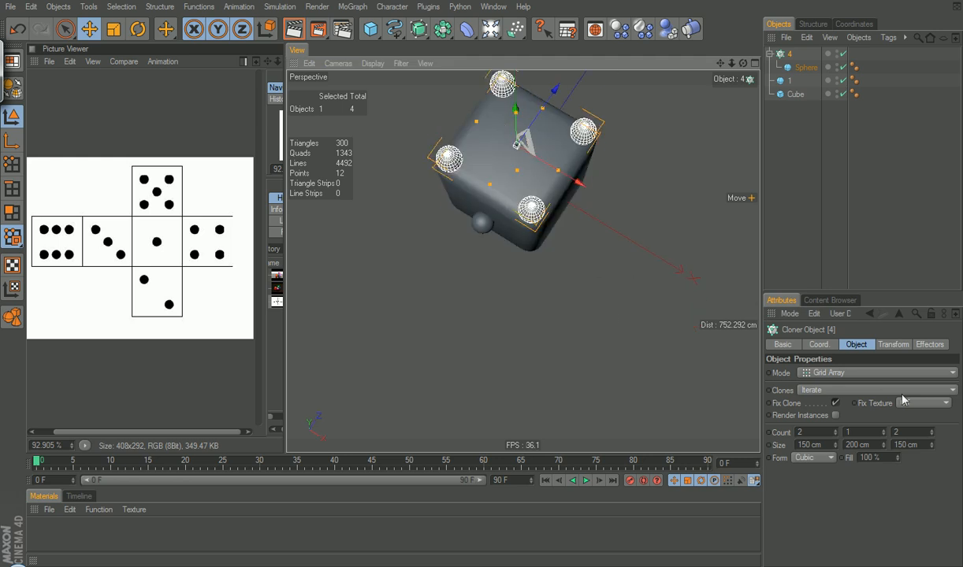
{"action": "left_click", "coordinate": [812, 446]}
{"action": "type", "text": "125"}
{"action": "left_click", "coordinate": [917, 445]}
{"action": "type", "text": "215"}
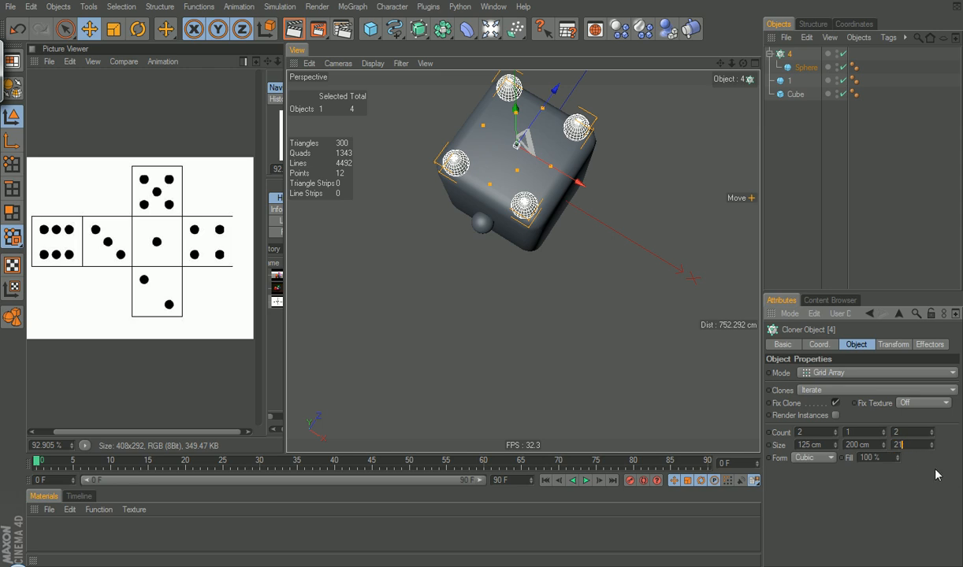
{"action": "key", "text": "Return"}
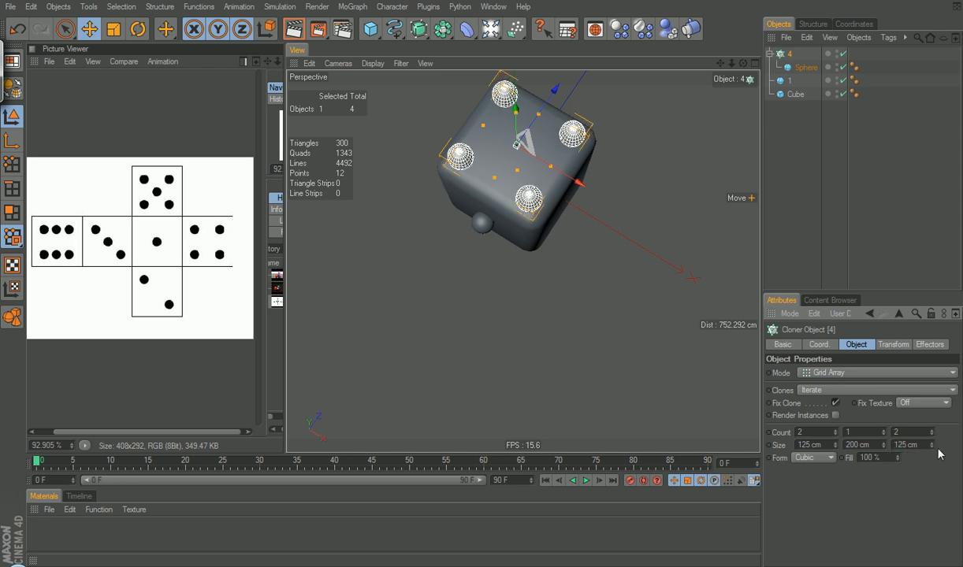
Set cloner 4's grid size to 100 cm along X and Z, and nudge the spheres slightly upward on the top face
{"action": "left_click", "coordinate": [828, 445]}
{"action": "type", "text": "100"}
{"action": "left_click", "coordinate": [914, 446]}
{"action": "type", "text": "10"}
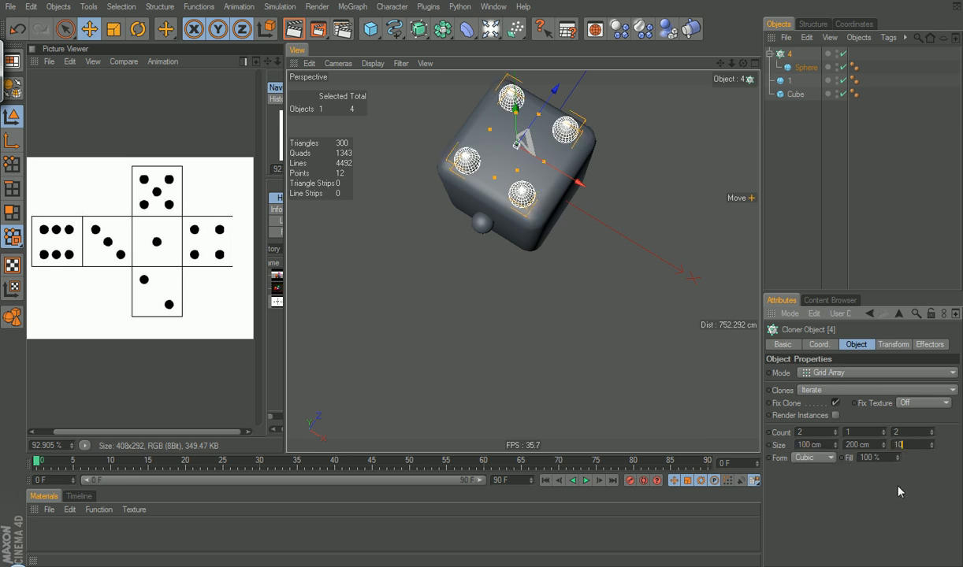
{"action": "type", "text": "0"}
{"action": "key", "text": "Return"}
{"action": "left_click_drag", "start_coordinate": [544, 254], "coordinate": [483, 341], "text": "alt"}
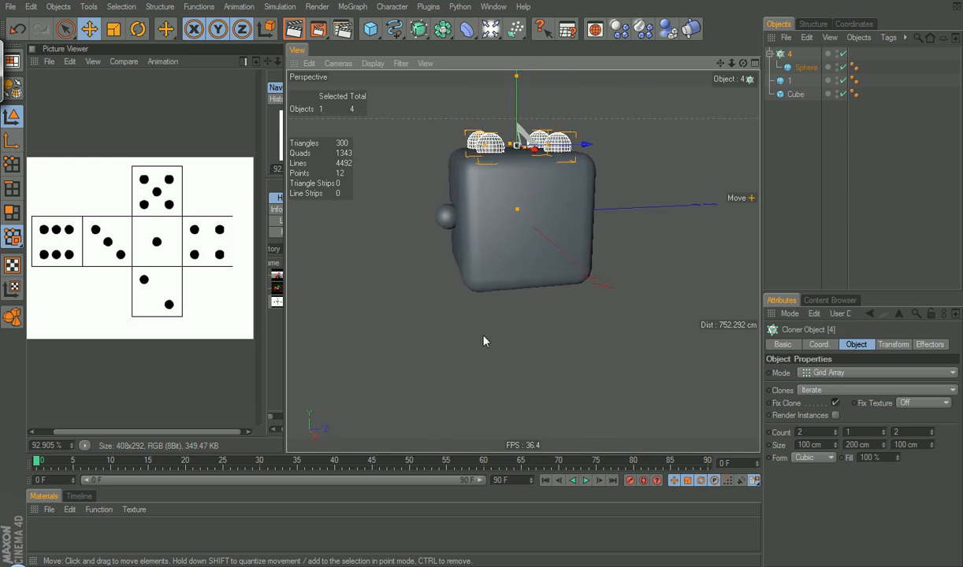
{"action": "left_click_drag", "start_coordinate": [517, 98], "coordinate": [516, 98]}
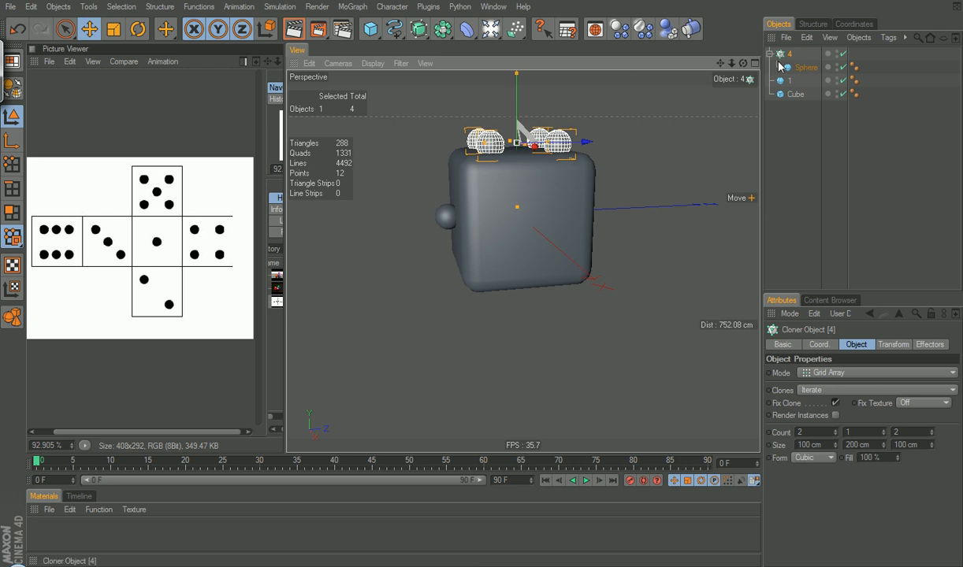
Add another sphere object with a 20 cm radius for the next set of pips
{"action": "left_click", "coordinate": [619, 243]}
{"action": "left_click_drag", "start_coordinate": [619, 242], "coordinate": [473, 197], "text": "alt"}
{"action": "left_click_drag", "start_coordinate": [371, 29], "coordinate": [482, 43]}
{"action": "left_click", "coordinate": [852, 372]}
{"action": "type", "text": "24"}
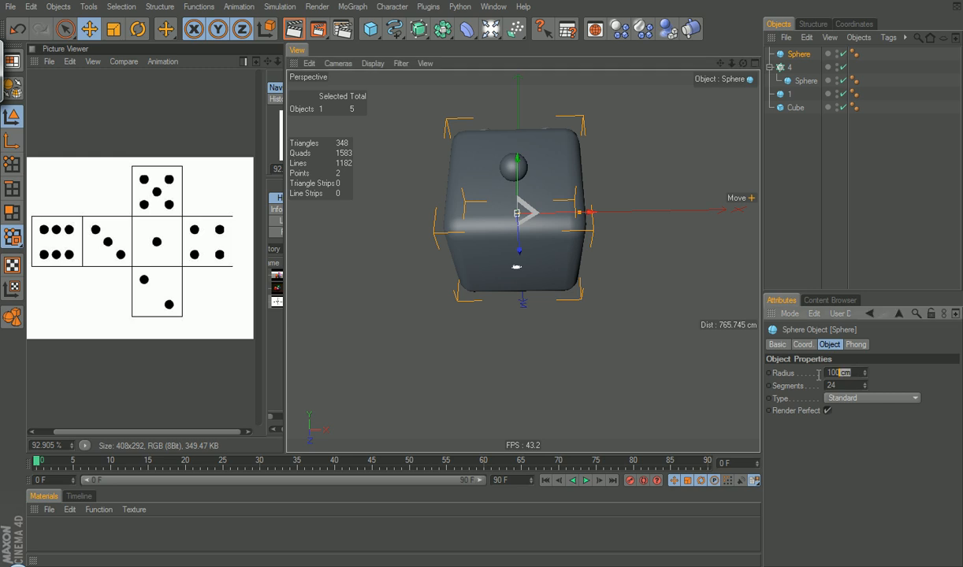
{"action": "key", "text": "Return"}
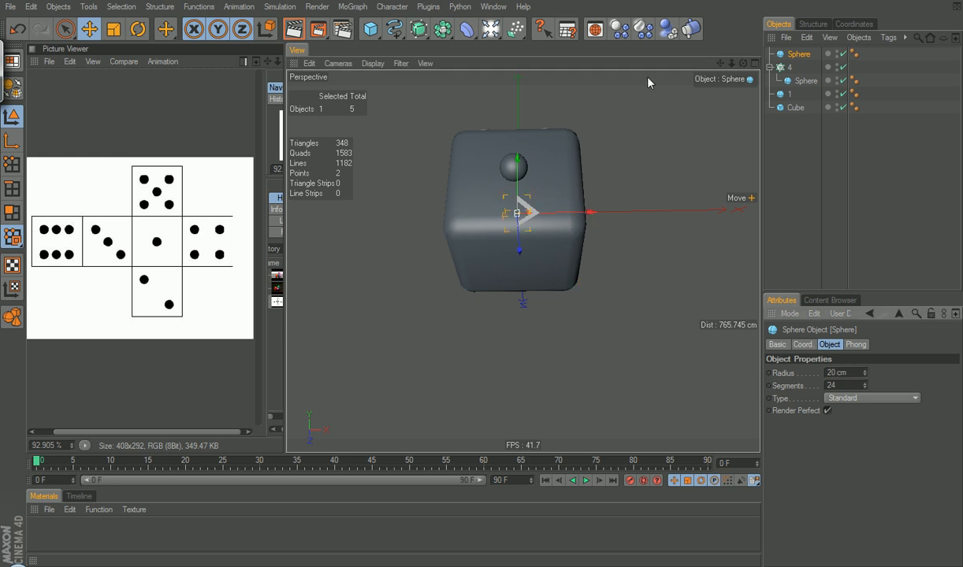
Add another MoGraph Cloner, nest the newest sphere inside it and rename the cloner as 3
{"action": "left_click", "coordinate": [353, 7]}
{"action": "left_click", "coordinate": [377, 100]}
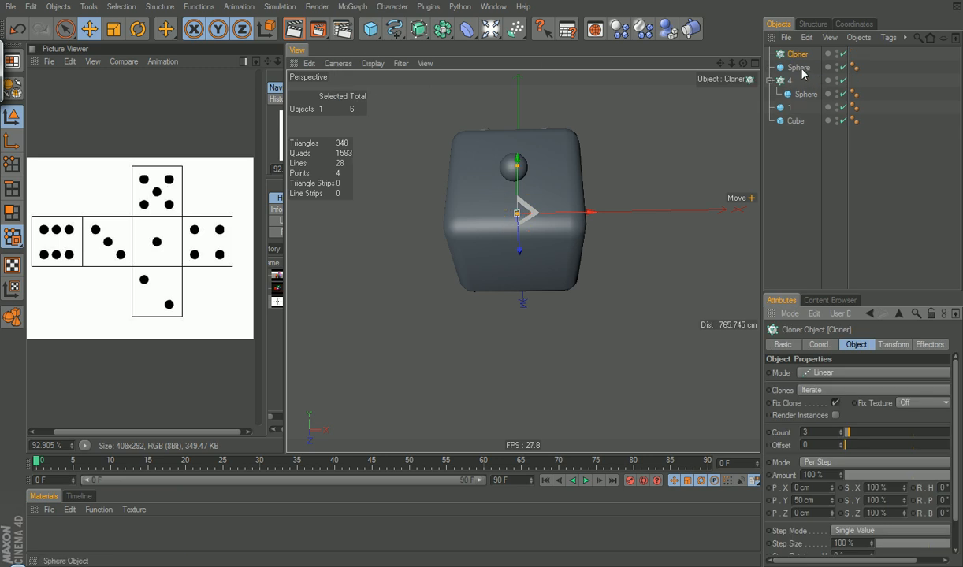
{"action": "left_click_drag", "start_coordinate": [799, 69], "coordinate": [801, 56]}
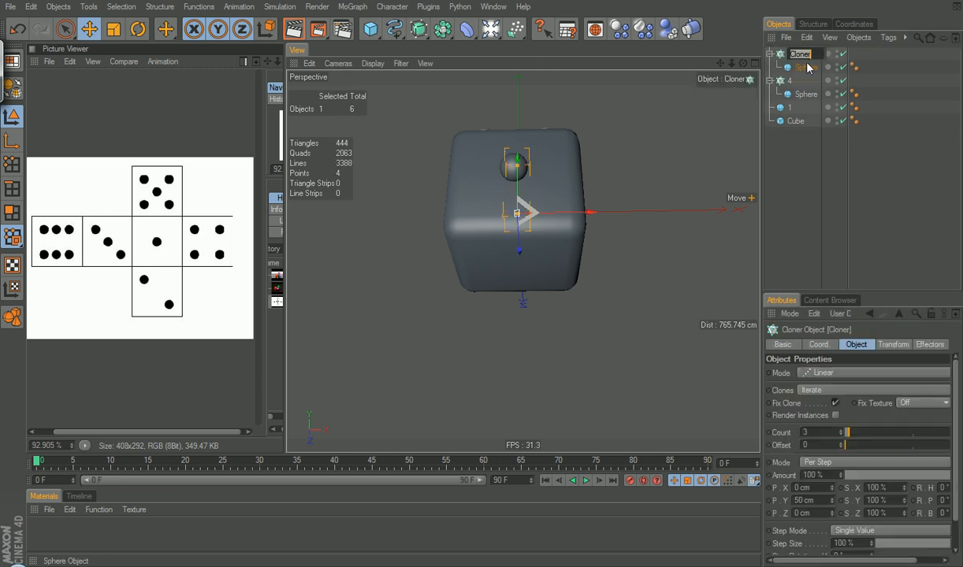
{"action": "type", "text": "3"}
{"action": "key", "text": "Return"}
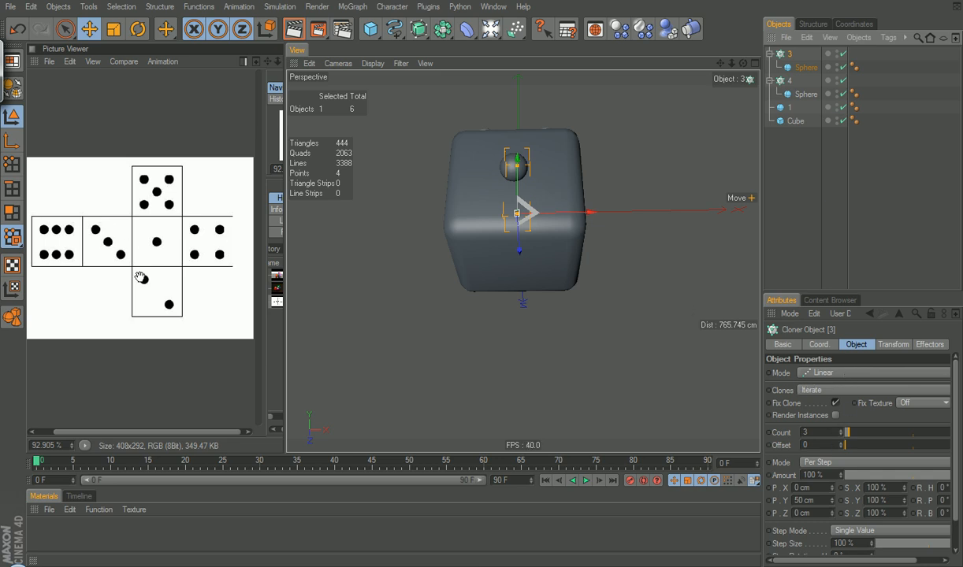
Lower cloner 3 to the cube's underside and set its per-step position to 25 cm in X, 0 cm in Y and 25 cm in Z
{"action": "mouse_move", "coordinate": [543, 393]}
{"action": "left_mouse_down", "text": "alt"}
{"action": "mouse_move", "coordinate": [516, 225]}
{"action": "mouse_move", "coordinate": [518, 391]}
{"action": "mouse_move", "coordinate": [529, 350]}
{"action": "mouse_move", "coordinate": [517, 182]}
{"action": "mouse_move", "coordinate": [528, 431]}
{"action": "left_mouse_up", "text": "alt"}
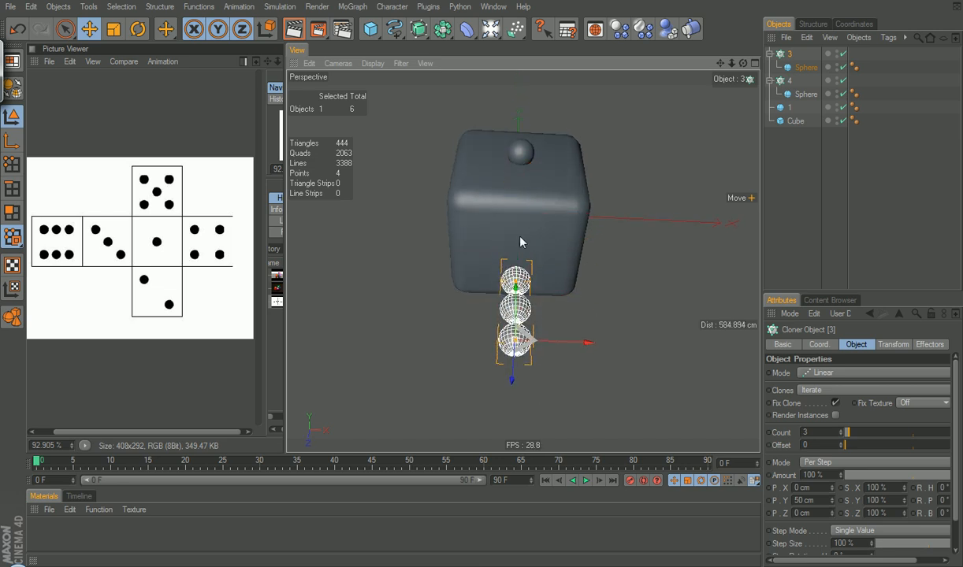
{"action": "mouse_move", "coordinate": [562, 286]}
{"action": "left_mouse_down", "text": "alt"}
{"action": "mouse_move", "coordinate": [554, 396]}
{"action": "mouse_move", "coordinate": [544, 346]}
{"action": "mouse_move", "coordinate": [612, 204]}
{"action": "left_mouse_up", "text": "alt"}
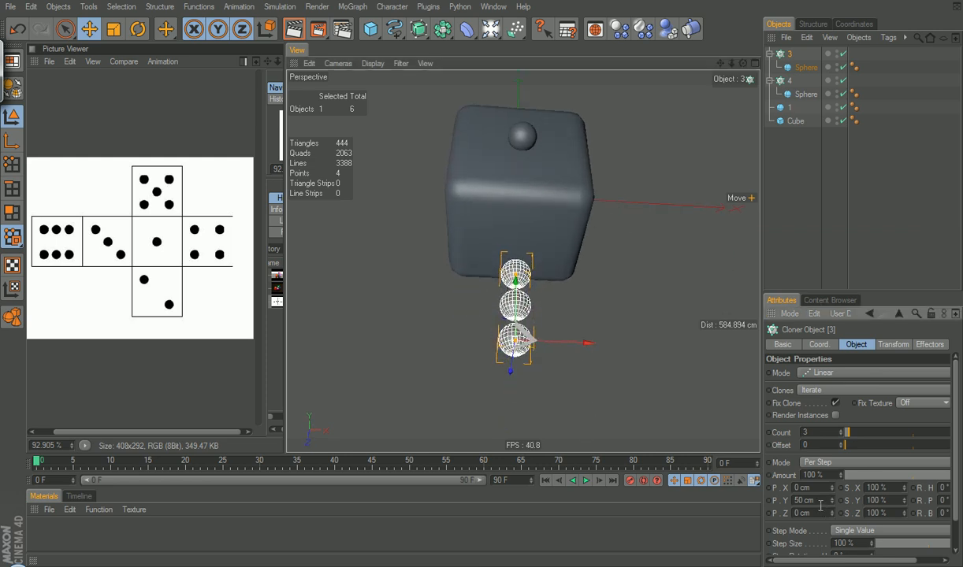
{"action": "key", "text": "Return"}
{"action": "type", "text": "25"}
{"action": "key", "text": "Return"}
{"action": "left_click", "coordinate": [815, 489]}
{"action": "type", "text": "25"}
{"action": "key", "text": "Return"}
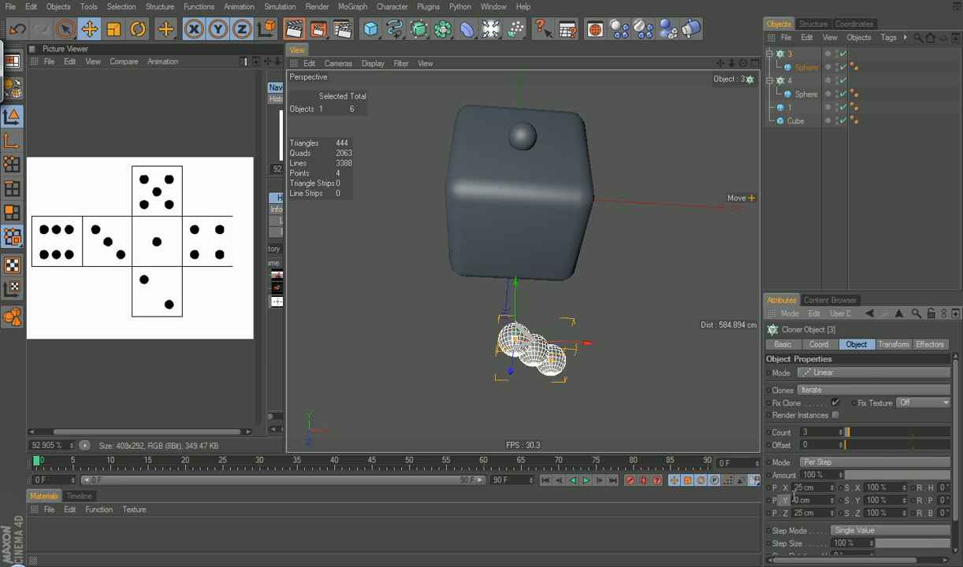
Increase cloner 3's per-step position to 50 cm along both X and Z
{"action": "left_click_drag", "start_coordinate": [656, 343], "coordinate": [707, 413], "text": "alt"}
{"action": "left_click", "coordinate": [815, 488]}
{"action": "type", "text": "50"}
{"action": "left_click", "coordinate": [817, 512]}
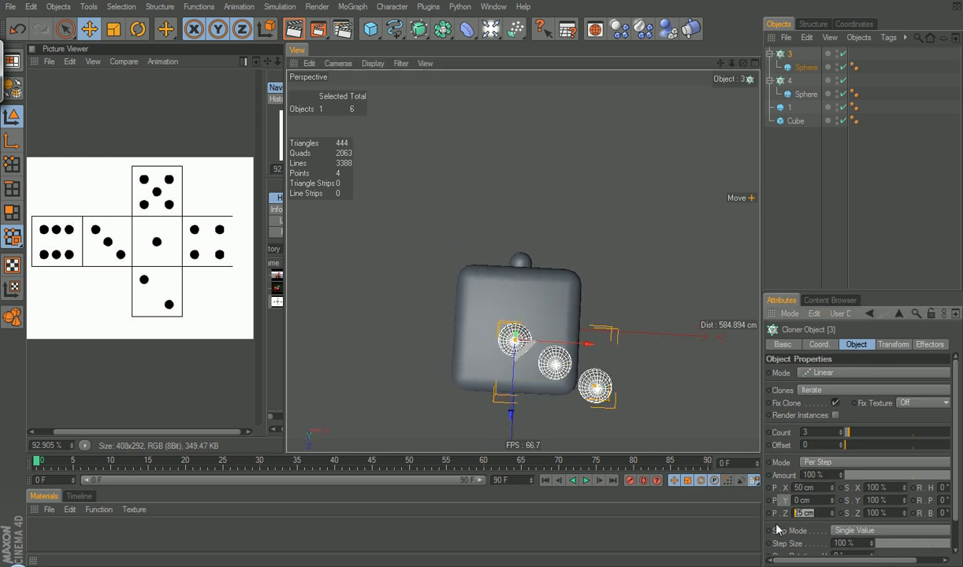
{"action": "type", "text": "50"}
{"action": "key", "text": "Return"}
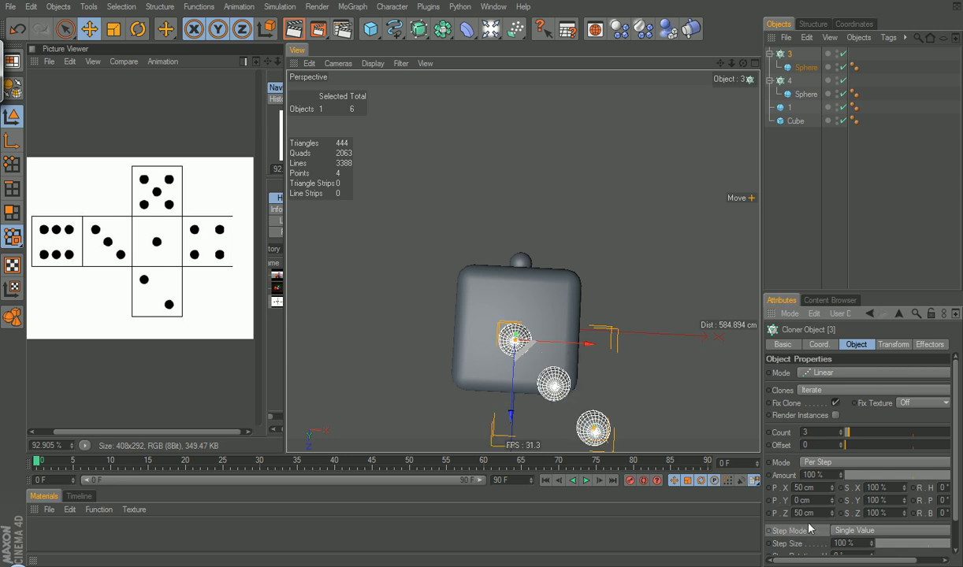
Set cloner 3's per-step position to 35 cm in X and Z and centre its diagonal of three spheres on the cube's underside
{"action": "left_click_drag", "start_coordinate": [632, 359], "coordinate": [644, 405], "text": "alt"}
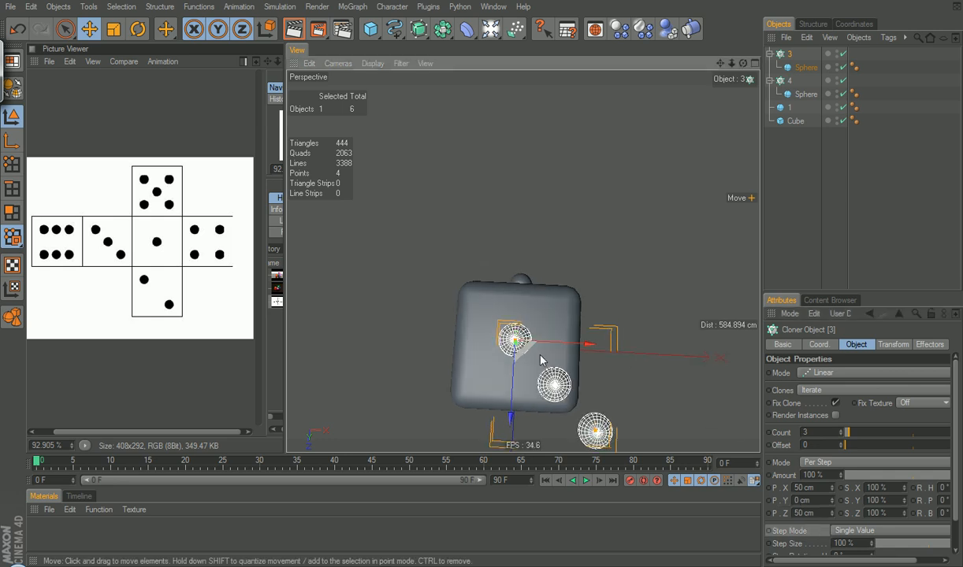
{"action": "left_click_drag", "start_coordinate": [524, 351], "coordinate": [483, 312]}
{"action": "left_click", "coordinate": [817, 488]}
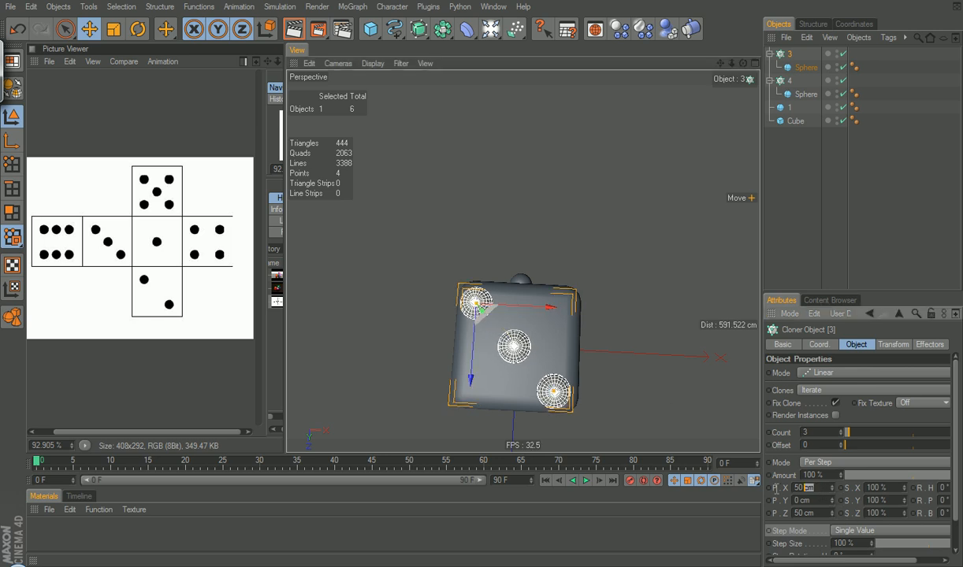
{"action": "left_click", "coordinate": [821, 518]}
{"action": "type", "text": "35"}
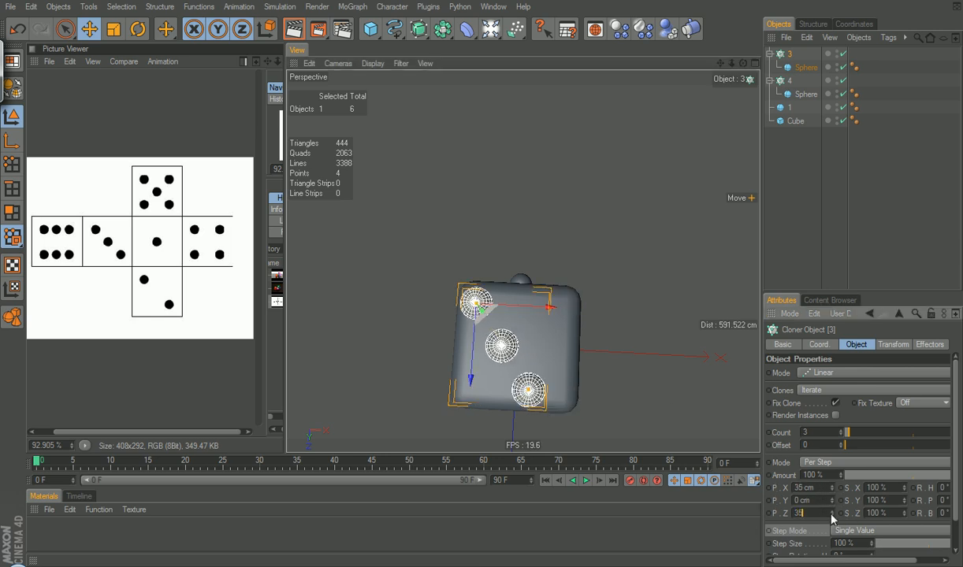
{"action": "key", "text": "Return"}
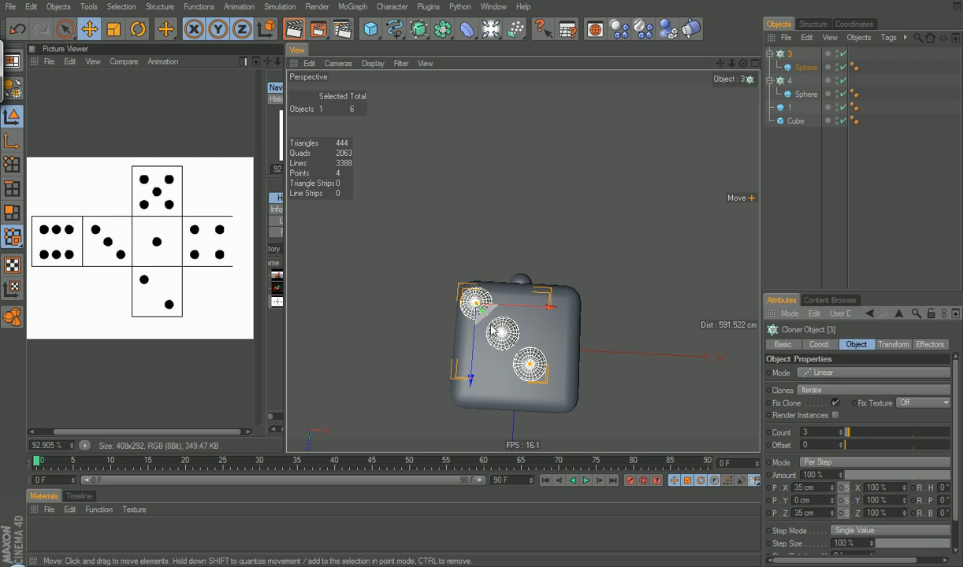
{"action": "left_click_drag", "start_coordinate": [487, 315], "coordinate": [499, 331]}
Examine the placement of the three underside spheres in the perspective, right, top and front views
{"action": "left_click_drag", "start_coordinate": [533, 423], "coordinate": [485, 148], "text": "alt"}
{"action": "left_click_drag", "start_coordinate": [529, 279], "coordinate": [569, 332], "text": "alt"}
{"action": "key", "text": "F3"}
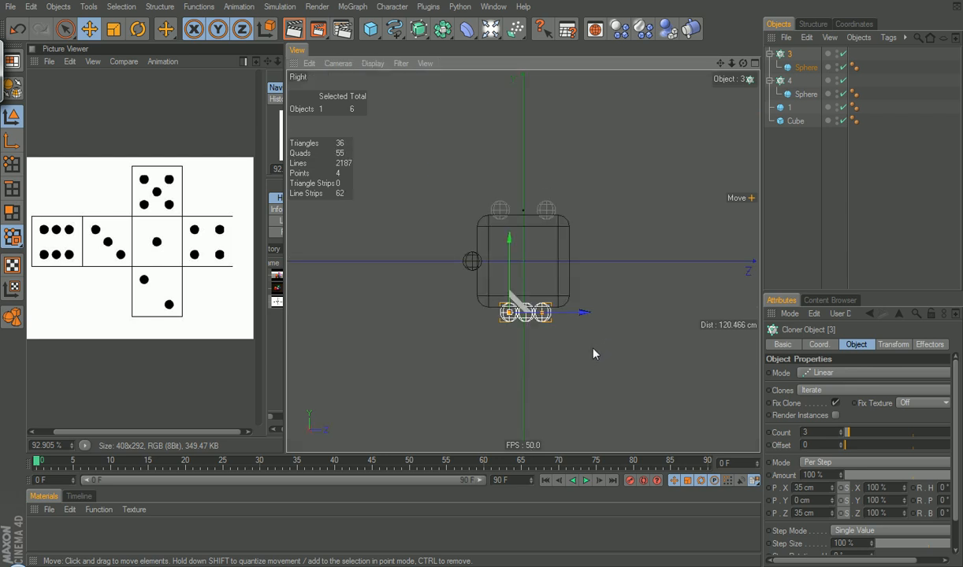
{"action": "scroll", "coordinate": [499, 367], "scroll_direction": "up", "scroll_amount": 3}
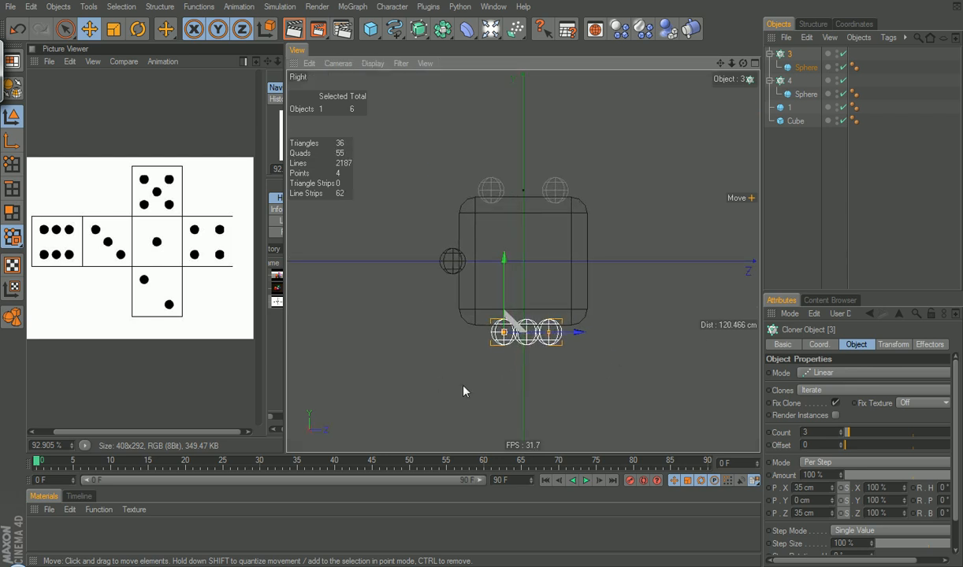
{"action": "key", "text": "F2"}
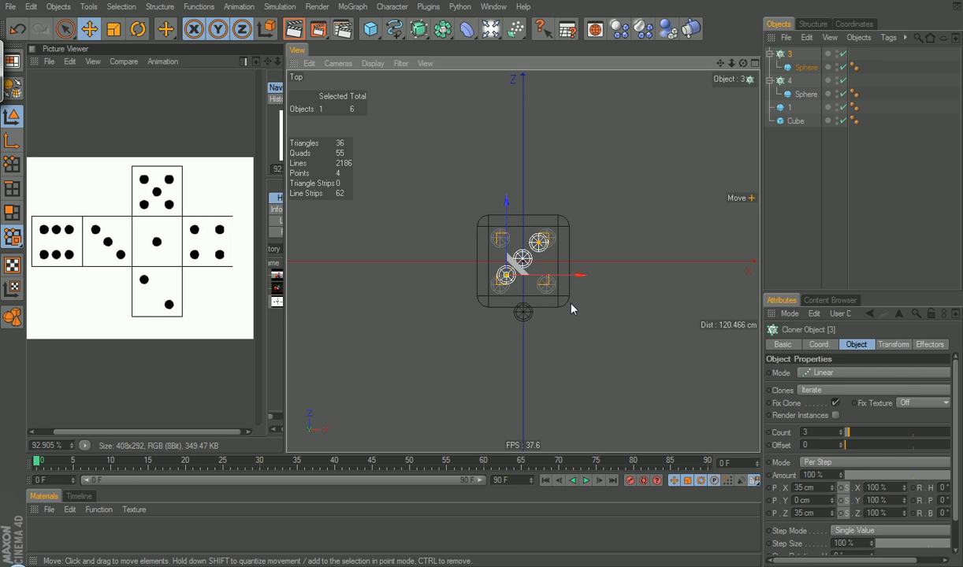
{"action": "scroll", "coordinate": [446, 372], "scroll_direction": "up", "scroll_amount": 4}
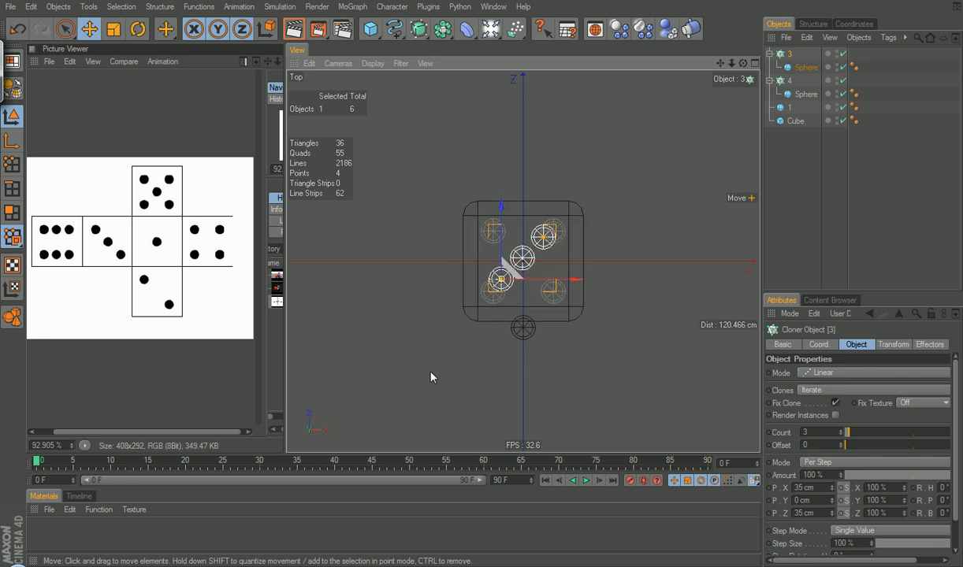
{"action": "scroll", "coordinate": [520, 362], "scroll_direction": "up", "scroll_amount": 5}
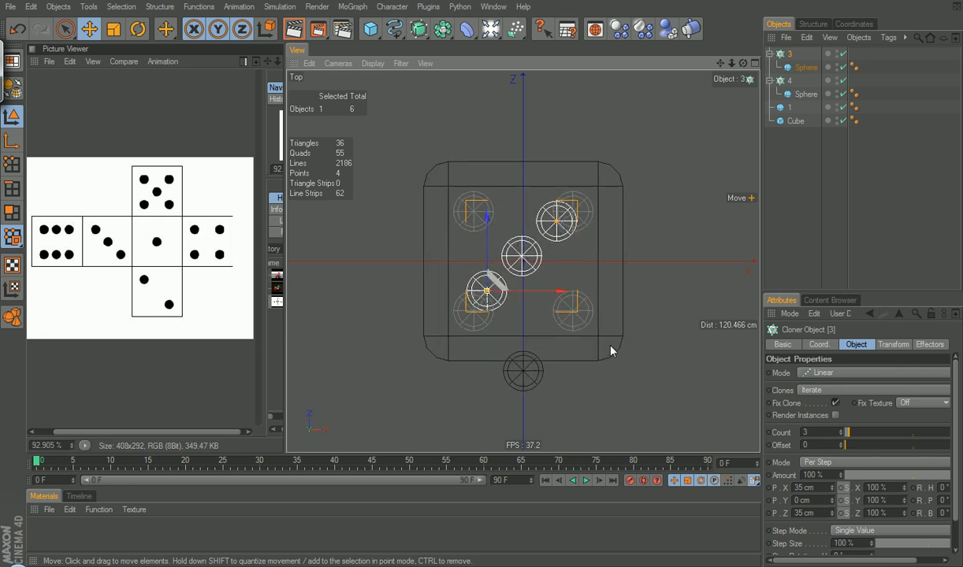
{"action": "key", "text": "F1"}
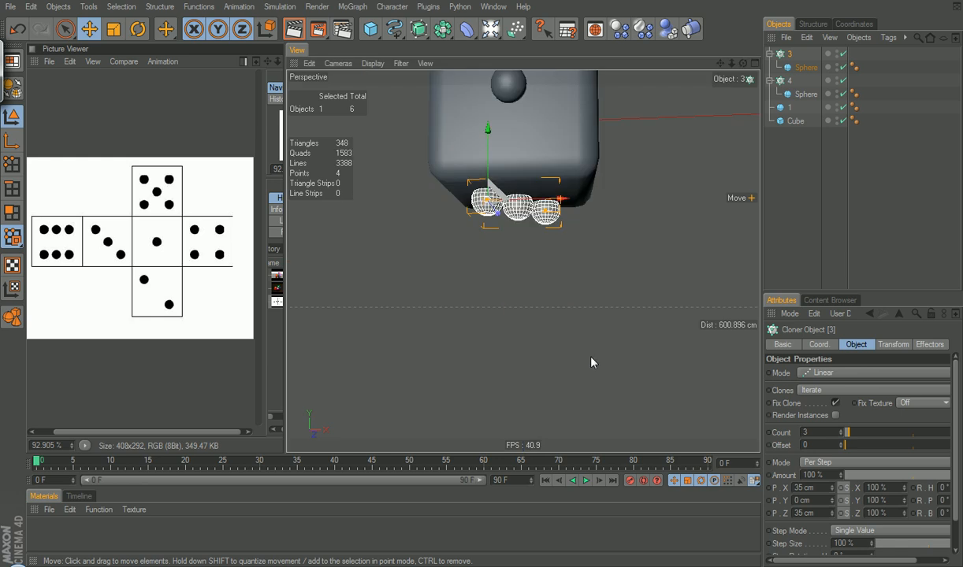
{"action": "key", "text": "F2"}
{"action": "key", "text": "F3"}
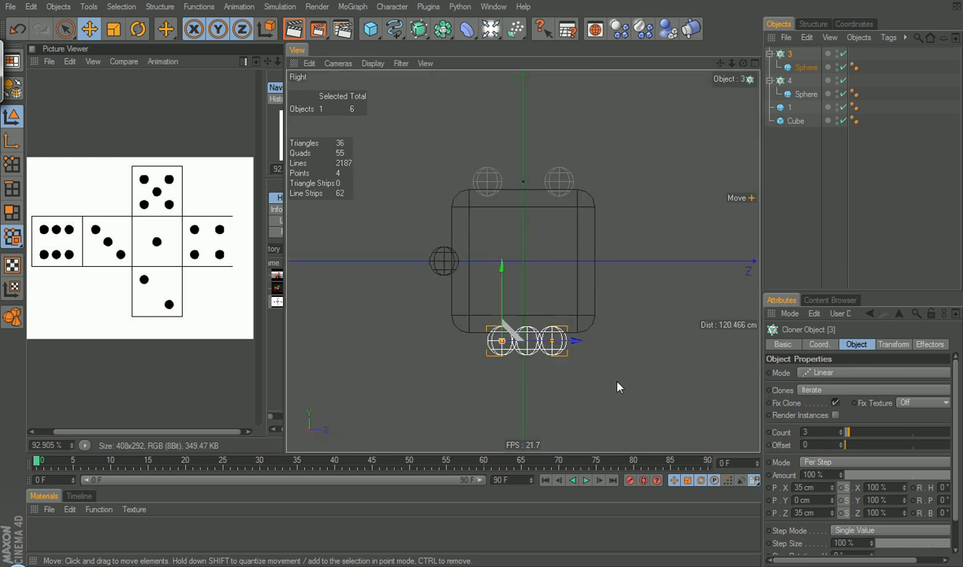
{"action": "key", "text": "F4"}
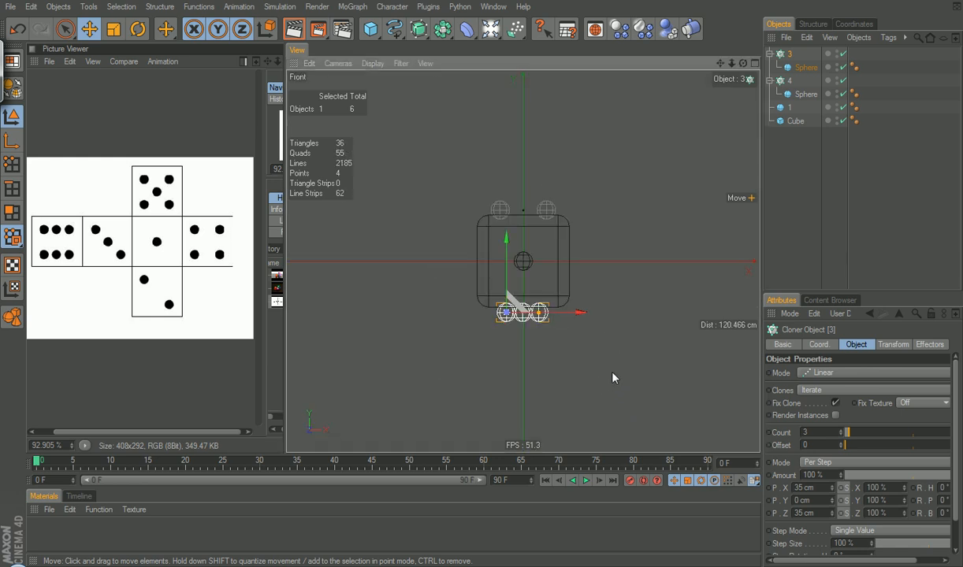
{"action": "key", "text": "F5"}
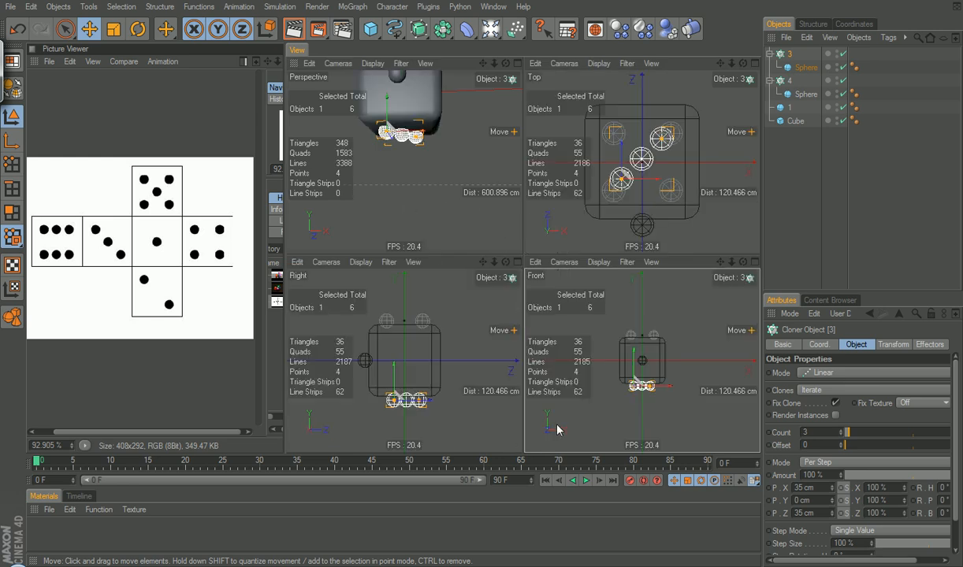
{"action": "key", "text": "F1"}
{"action": "key", "text": "F3"}
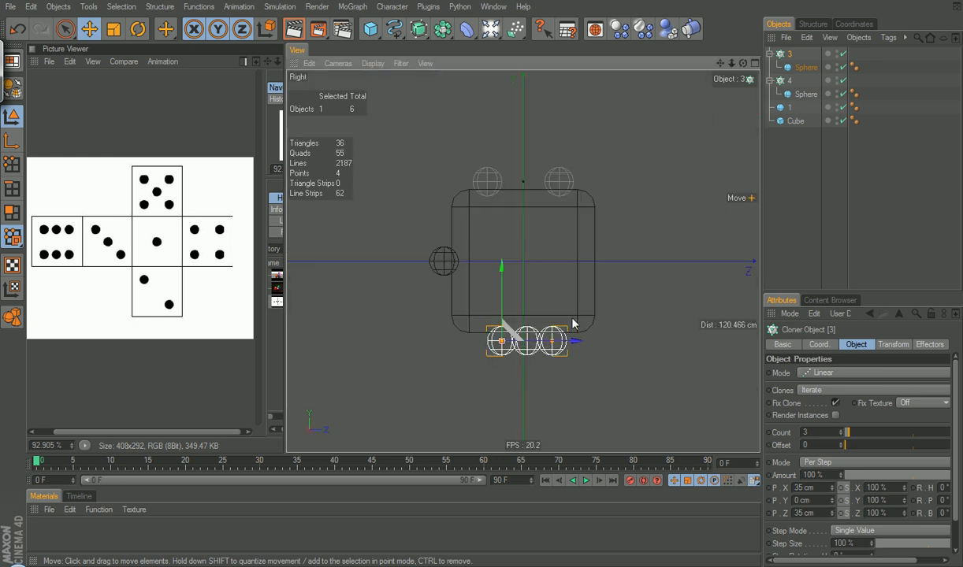
Set cloner 3's per-step position to 40 cm in both X and Z
{"action": "key", "text": "F2"}
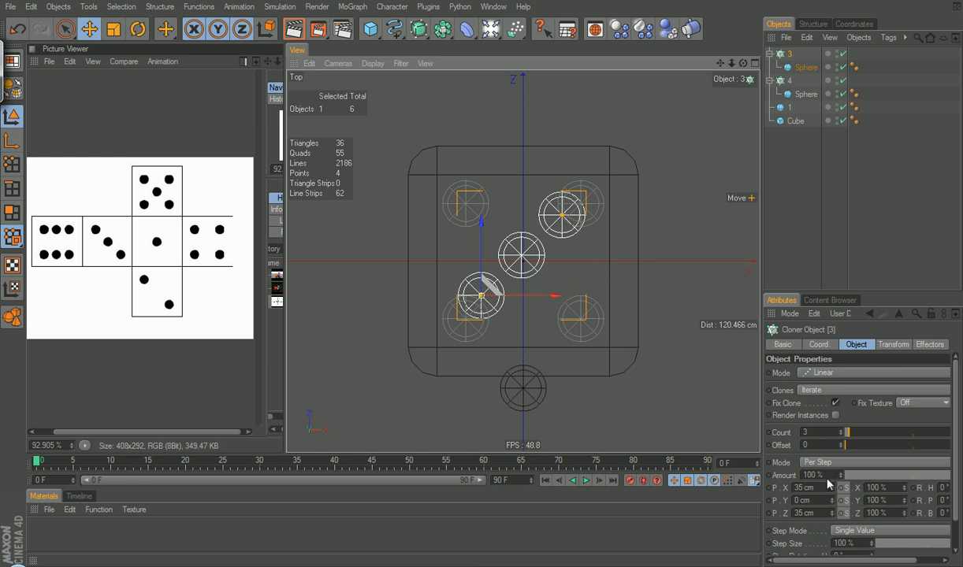
{"action": "left_click_drag", "start_coordinate": [818, 488], "coordinate": [704, 507]}
{"action": "type", "text": "40"}
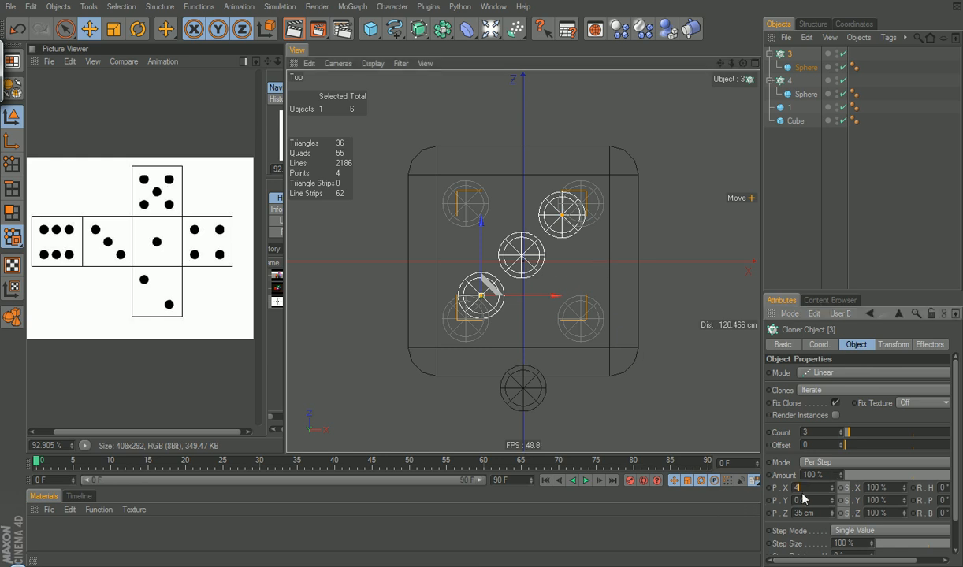
{"action": "key", "text": "Tab"}
{"action": "key", "text": "Tab"}
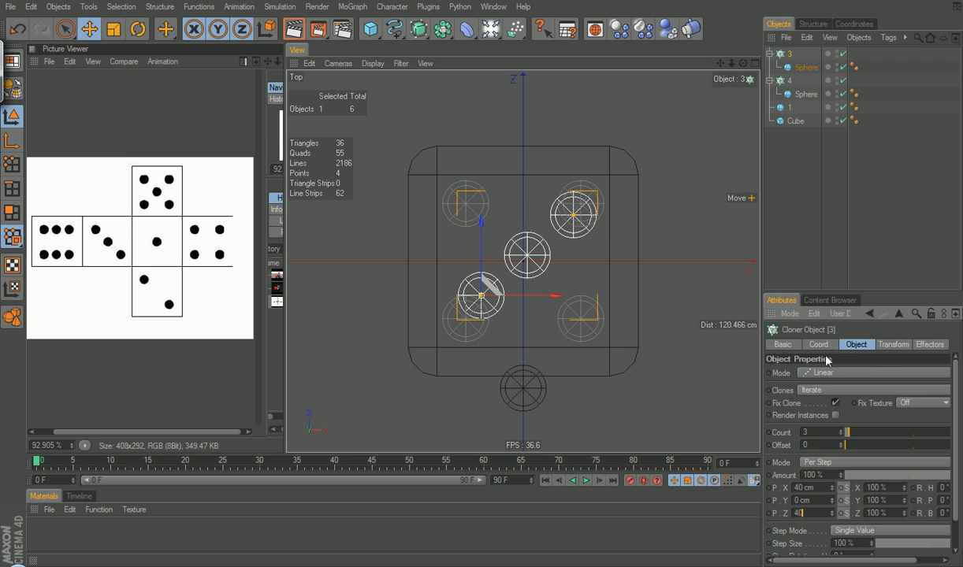
{"action": "left_click", "coordinate": [806, 242]}
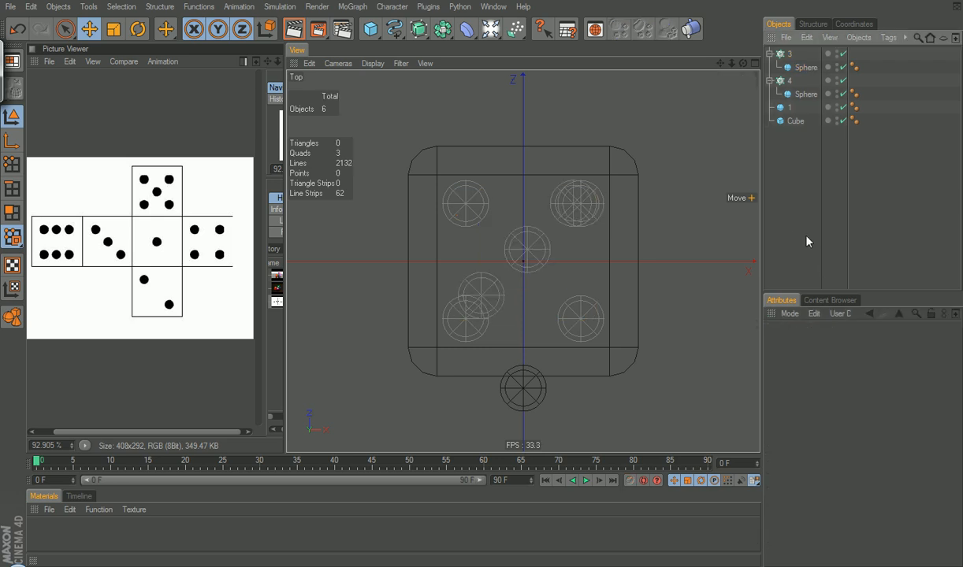
Recentre cloner 3 in X and Z so its middle sphere sits at the centre of the cube's underside
{"action": "left_click", "coordinate": [789, 54]}
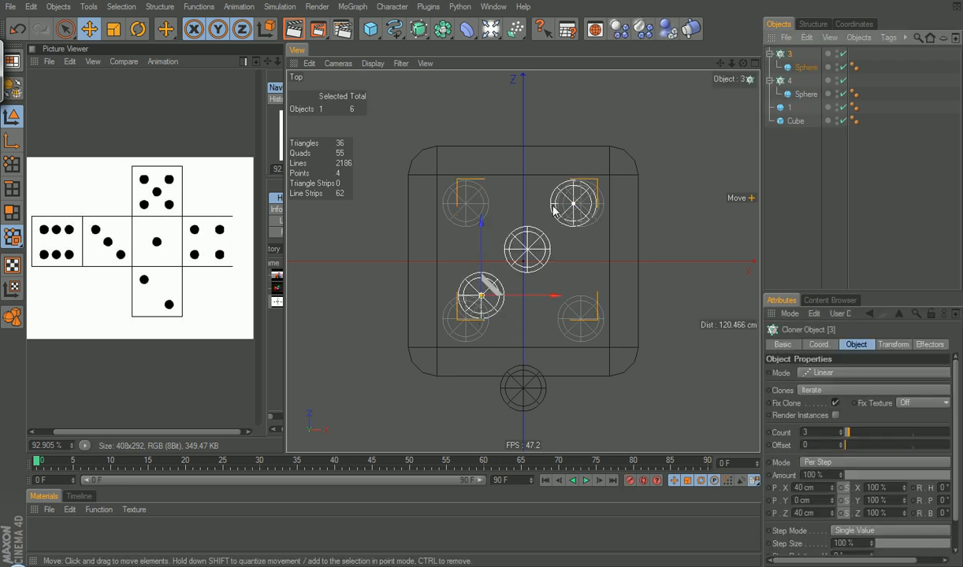
{"action": "left_click_drag", "start_coordinate": [491, 289], "coordinate": [487, 299]}
{"action": "left_click_drag", "start_coordinate": [487, 301], "coordinate": [496, 301]}
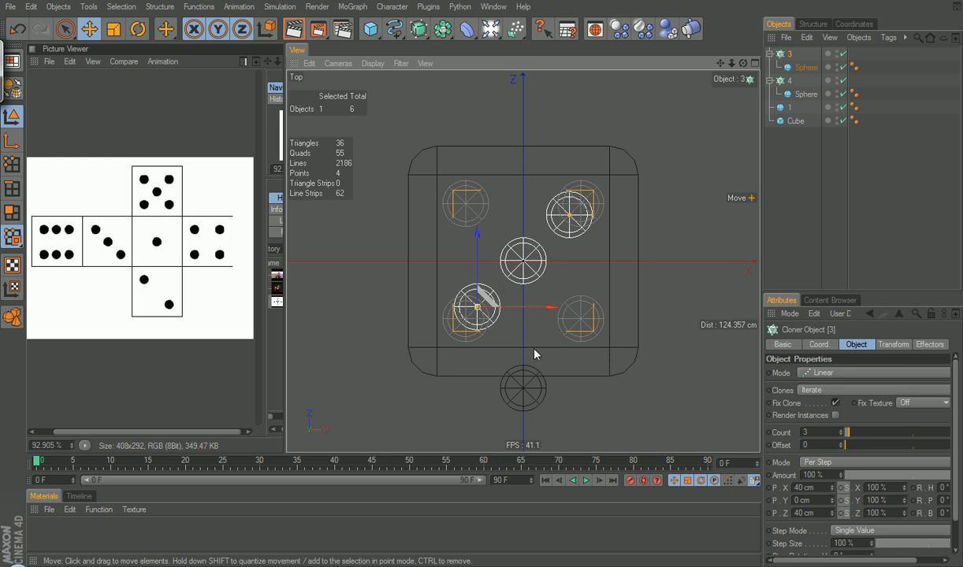
Add a new sphere and a MoGraph Cloner, nest the sphere inside it and rename the cloner as 6
{"action": "key", "text": "F1"}
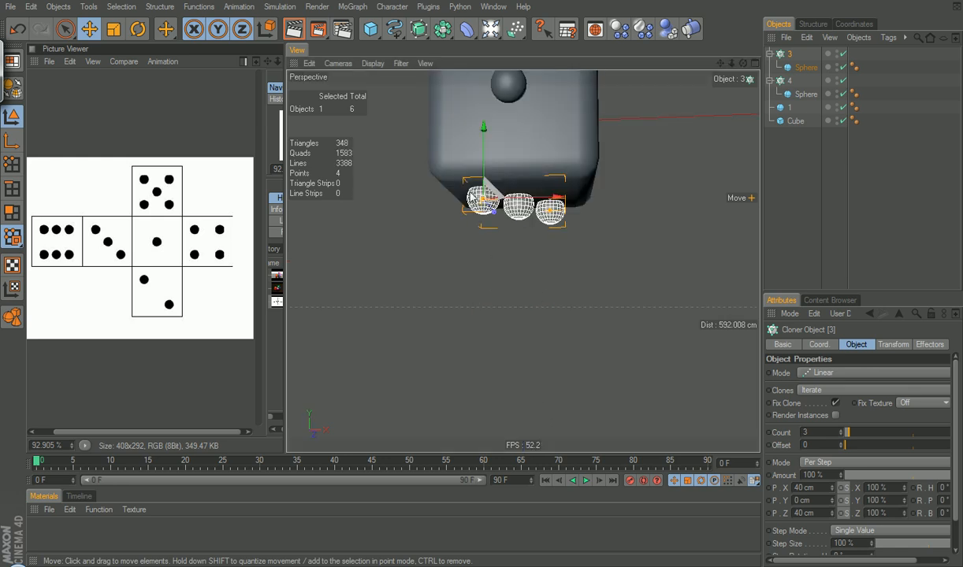
{"action": "left_click_drag", "start_coordinate": [460, 345], "coordinate": [455, 186], "text": "alt"}
{"action": "left_click_drag", "start_coordinate": [370, 29], "coordinate": [486, 45]}
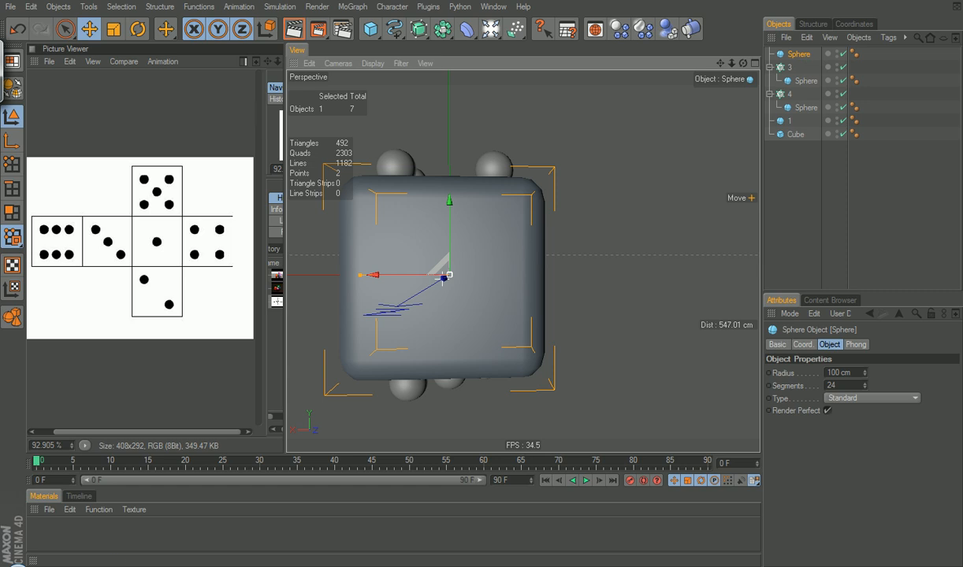
{"action": "left_click", "coordinate": [359, 7]}
{"action": "left_click", "coordinate": [361, 100]}
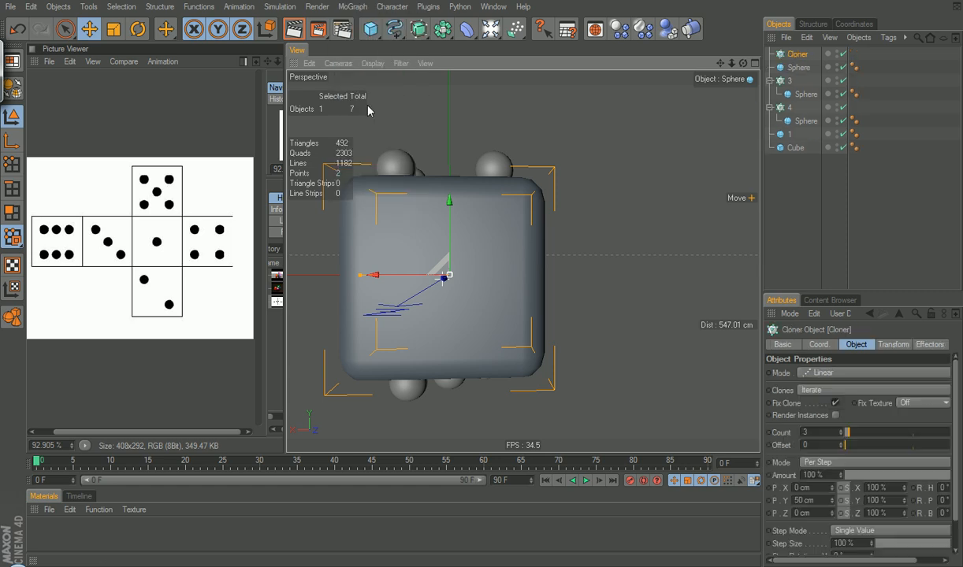
{"action": "left_click_drag", "start_coordinate": [799, 67], "coordinate": [798, 55]}
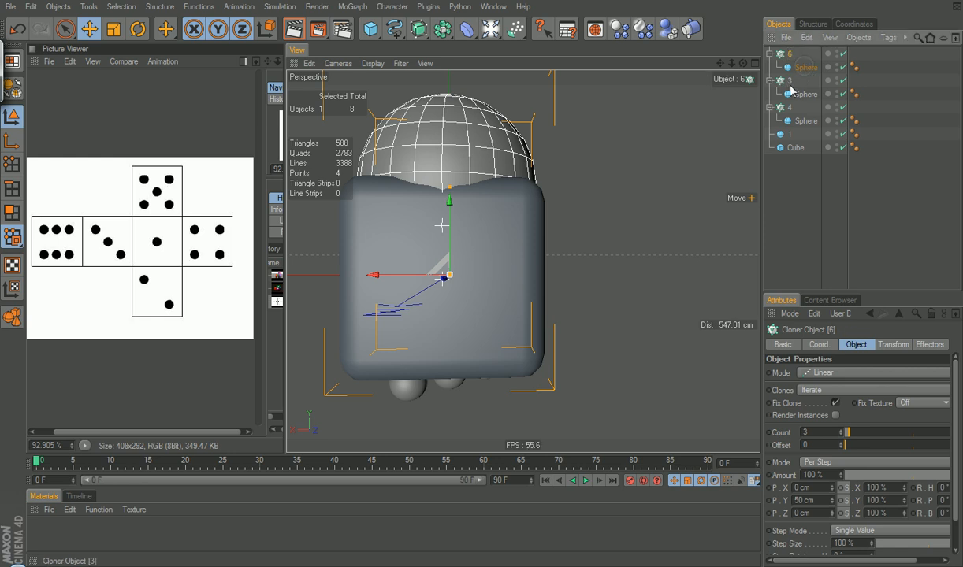
Set the radius of the sphere inside cloner 6 to 20 cm
{"action": "left_click", "coordinate": [805, 67]}
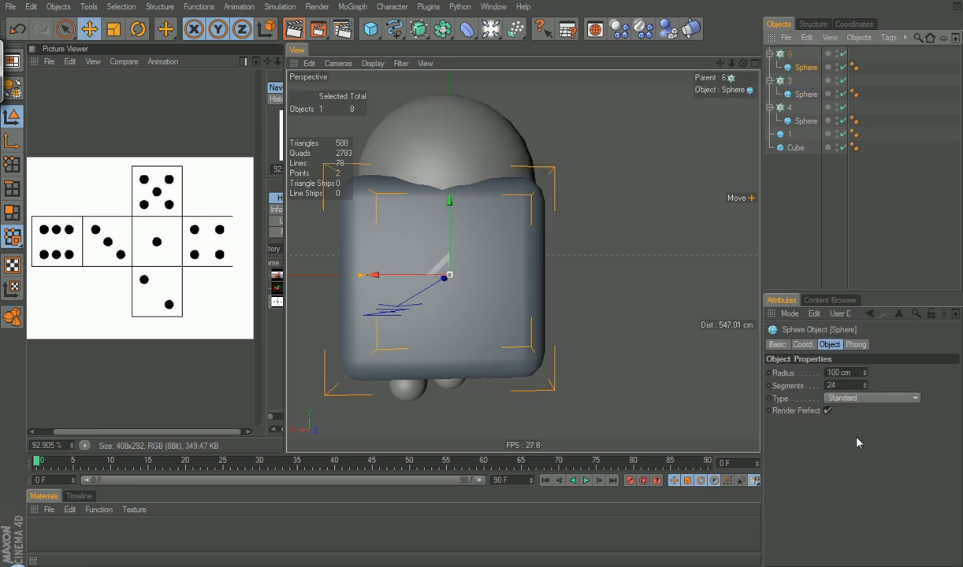
{"action": "left_click", "coordinate": [858, 370]}
{"action": "type", "text": "20"}
{"action": "key", "text": "Return"}
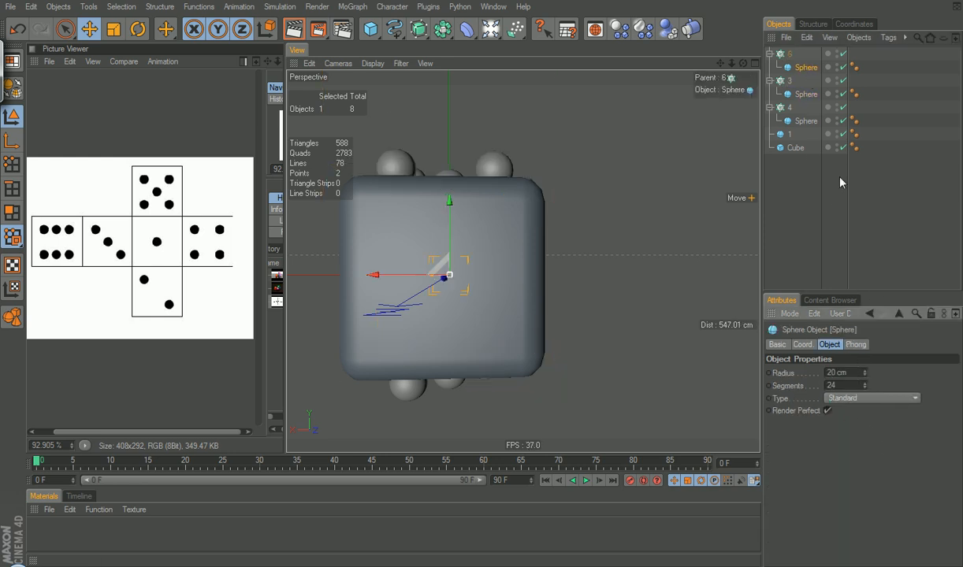
Move cloner 6 along Z out to the cube face opposite the single pip
{"action": "left_click", "coordinate": [789, 53]}
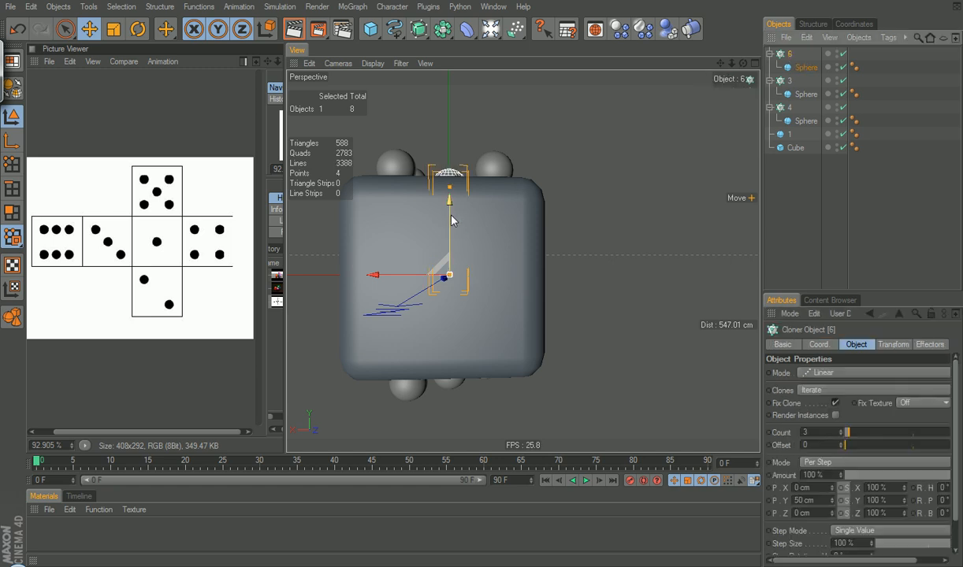
{"action": "mouse_move", "coordinate": [559, 296]}
{"action": "left_mouse_down", "text": "alt"}
{"action": "mouse_move", "coordinate": [526, 245]}
{"action": "mouse_move", "coordinate": [451, 331]}
{"action": "mouse_move", "coordinate": [533, 279]}
{"action": "left_mouse_up", "text": "alt"}
{"action": "left_click_drag", "start_coordinate": [412, 283], "coordinate": [237, 334]}
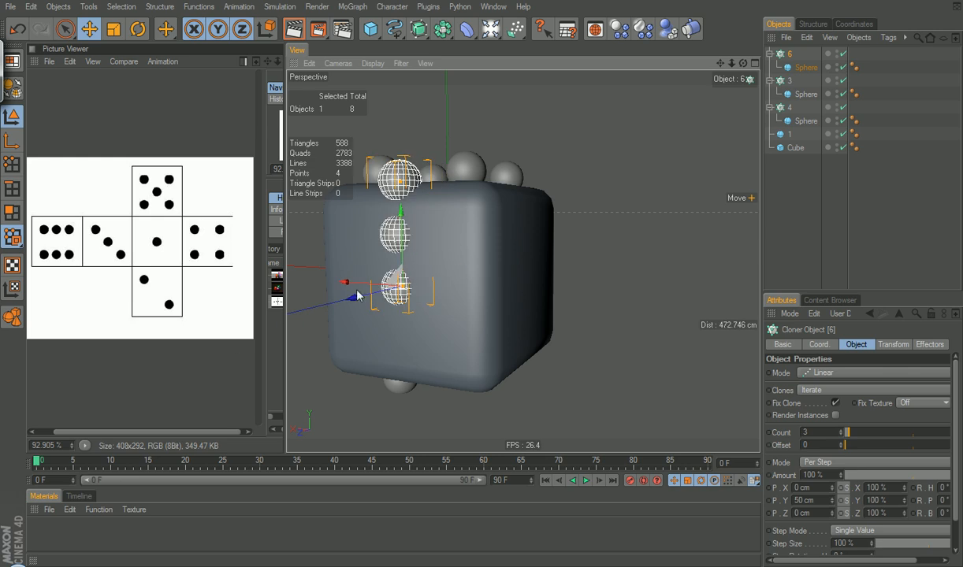
{"action": "left_click_drag", "start_coordinate": [369, 296], "coordinate": [247, 336]}
{"action": "mouse_move", "coordinate": [540, 295]}
{"action": "left_mouse_down", "text": "alt"}
{"action": "mouse_move", "coordinate": [484, 268]}
{"action": "mouse_move", "coordinate": [619, 286]}
{"action": "mouse_move", "coordinate": [715, 282]}
{"action": "left_mouse_up", "text": "alt"}
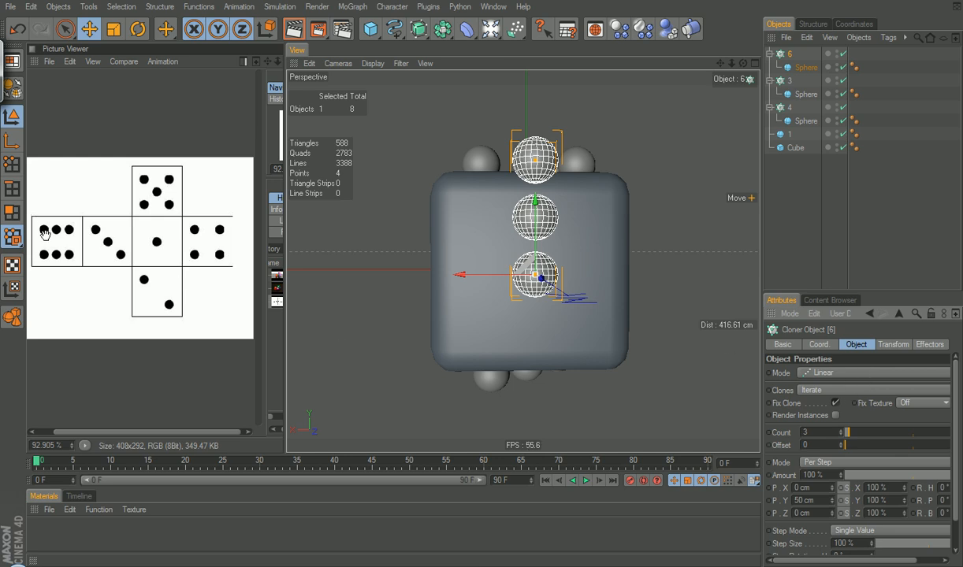
Switch cloner 6 to Grid Array mode and set its count to 2 in X, 3 in Y and 1 in Z
{"action": "left_click", "coordinate": [850, 373]}
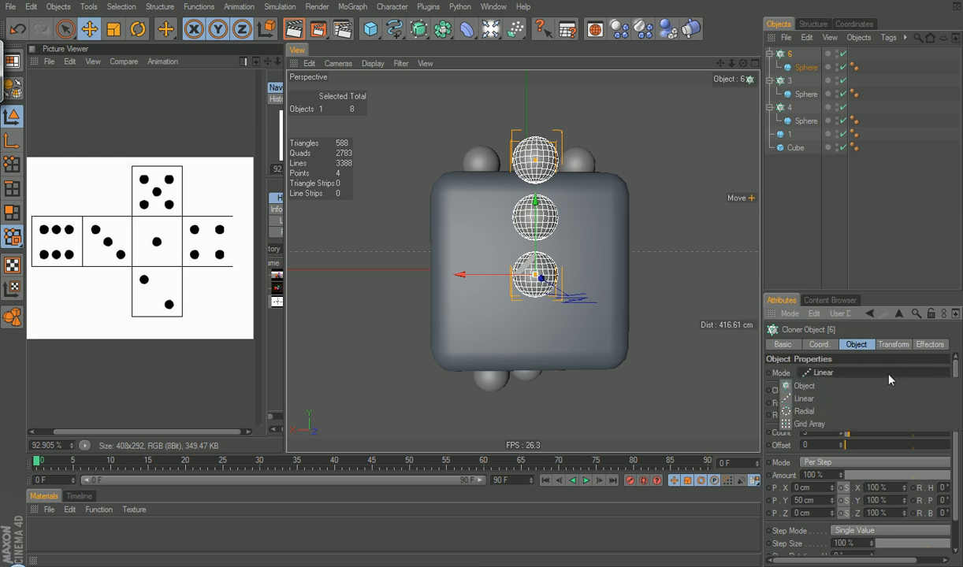
{"action": "left_click", "coordinate": [867, 424]}
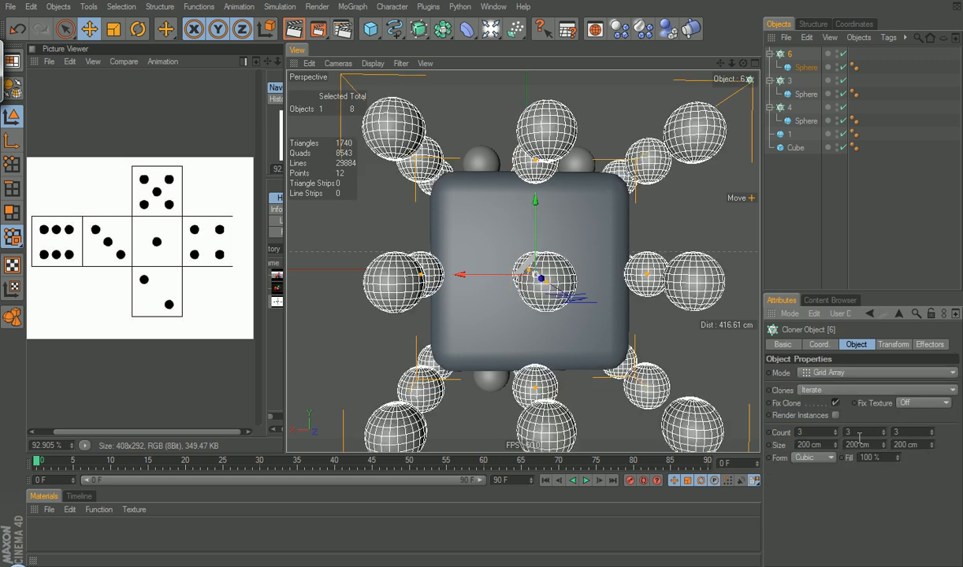
{"action": "key", "text": "Return"}
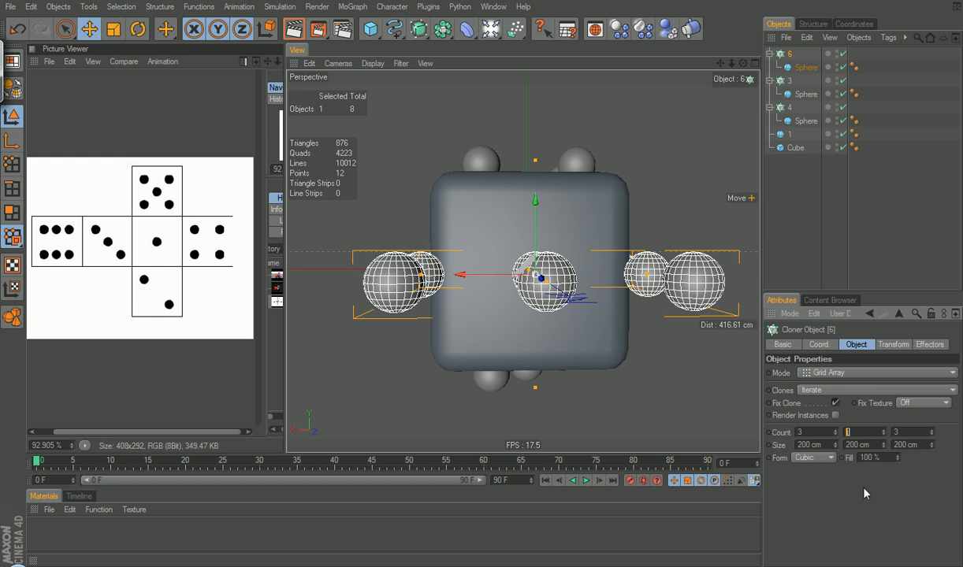
{"action": "type", "text": "3"}
{"action": "key", "text": "Return"}
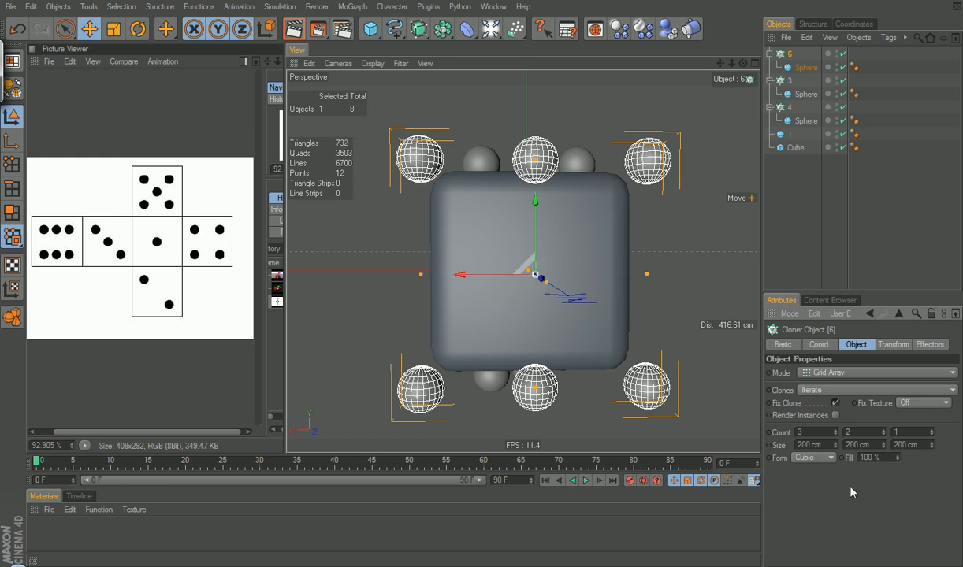
{"action": "type", "text": "3"}
{"action": "key", "text": "Return"}
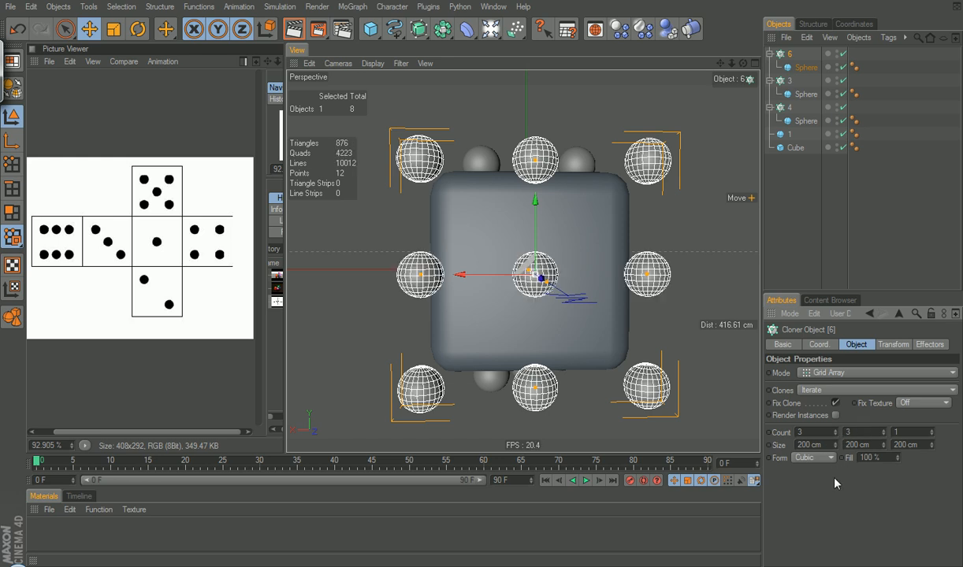
{"action": "left_click_drag", "start_coordinate": [825, 432], "coordinate": [771, 443]}
{"action": "type", "text": "2"}
{"action": "key", "text": "Return"}
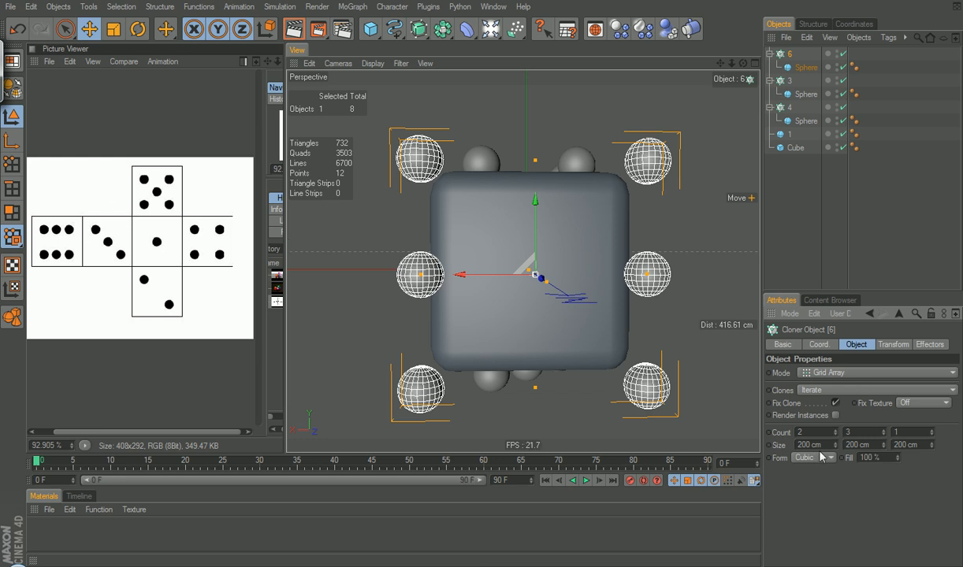
Set the grid size of cloner 6 to 100 cm in X and 100 cm in Y
{"action": "type", "text": "100"}
{"action": "key", "text": "Tab"}
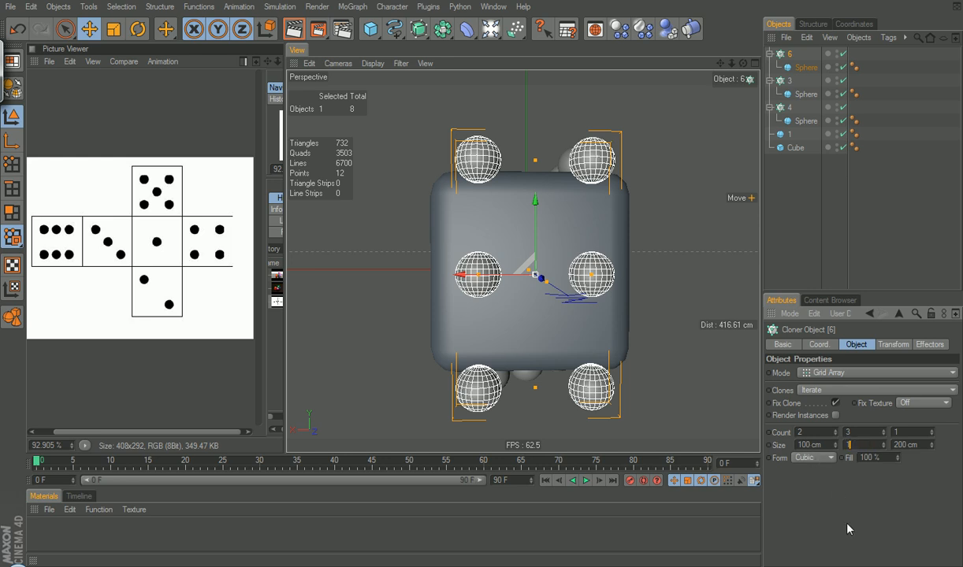
{"action": "mouse_move", "coordinate": [408, 389]}
{"action": "left_mouse_down", "text": "alt"}
{"action": "mouse_move", "coordinate": [476, 395]}
{"action": "mouse_move", "coordinate": [441, 372]}
{"action": "mouse_move", "coordinate": [413, 372]}
{"action": "mouse_move", "coordinate": [421, 383]}
{"action": "left_mouse_up", "text": "alt"}
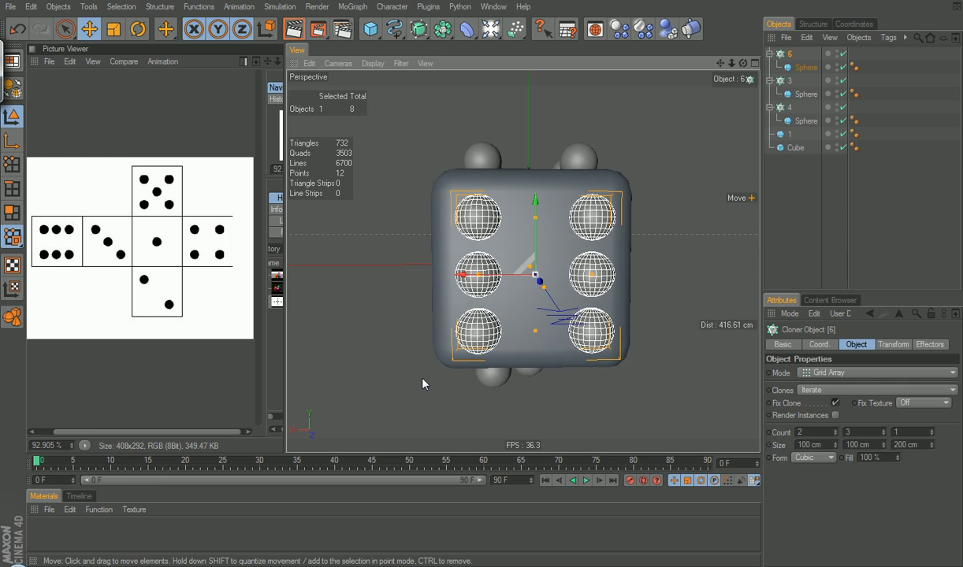
Move cloner 6 slightly along Z towards the cube so its pips sink partly into the face, and check the layout from the front
{"action": "key", "text": "F3"}
{"action": "left_click_drag", "start_coordinate": [688, 258], "coordinate": [640, 273]}
{"action": "key", "text": "F4"}
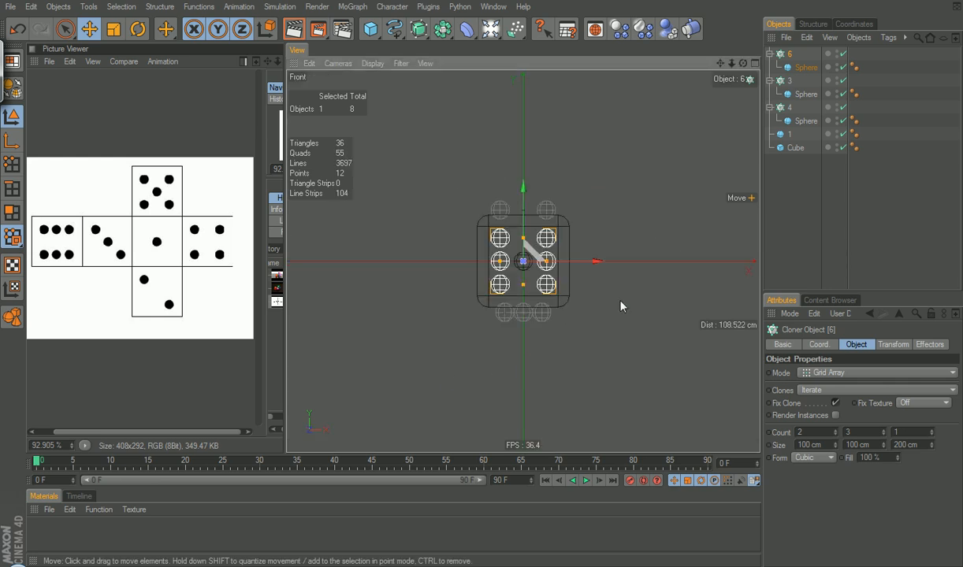
{"action": "scroll", "coordinate": [493, 347], "scroll_direction": "up", "scroll_amount": 5}
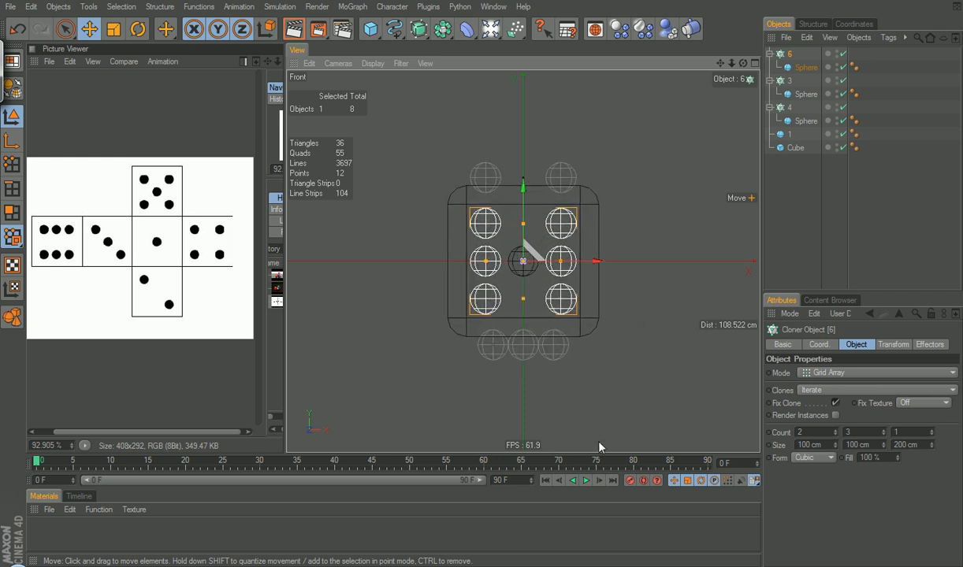
{"action": "key", "text": "F1"}
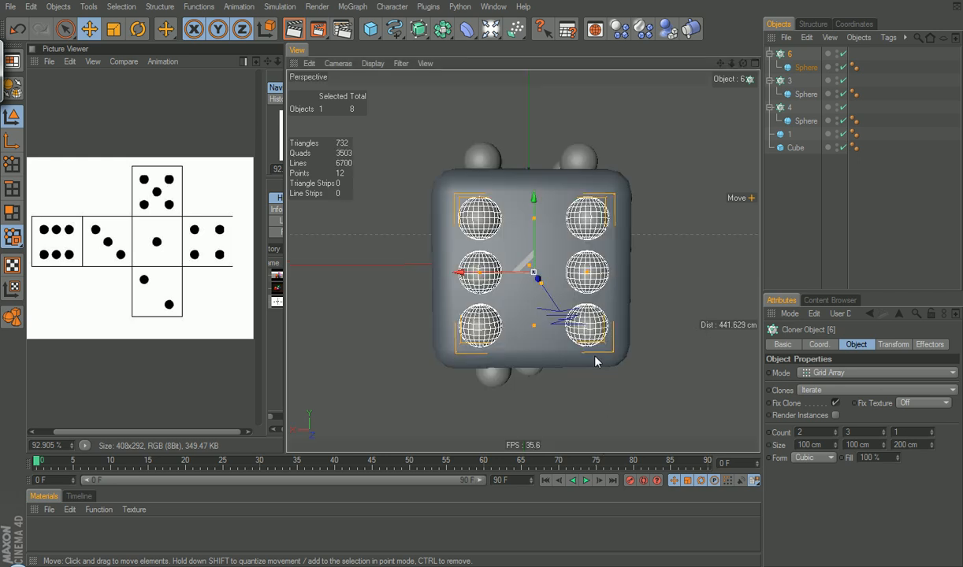
Add a new sphere and a MoGraph Cloner, and nest the sphere inside the cloner
{"action": "left_click", "coordinate": [793, 196]}
{"action": "left_click_drag", "start_coordinate": [673, 269], "coordinate": [586, 254], "text": "alt"}
{"action": "mouse_move", "coordinate": [454, 275]}
{"action": "left_mouse_down", "text": "alt"}
{"action": "mouse_move", "coordinate": [488, 269]}
{"action": "mouse_move", "coordinate": [416, 269]}
{"action": "mouse_move", "coordinate": [520, 271]}
{"action": "mouse_move", "coordinate": [537, 282]}
{"action": "mouse_move", "coordinate": [471, 260]}
{"action": "mouse_move", "coordinate": [465, 288]}
{"action": "left_mouse_up", "text": "alt"}
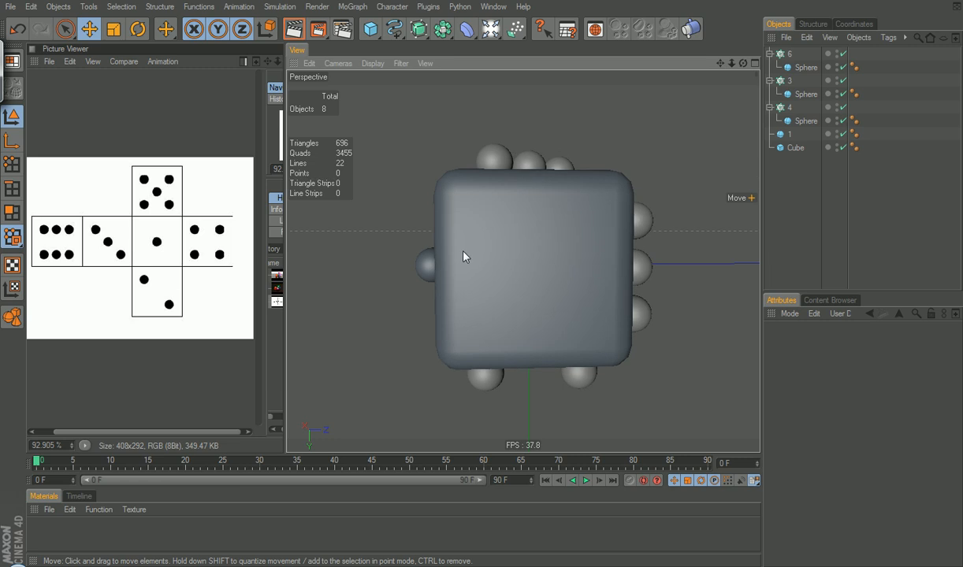
{"action": "left_click", "coordinate": [370, 29]}
{"action": "left_click", "coordinate": [467, 39]}
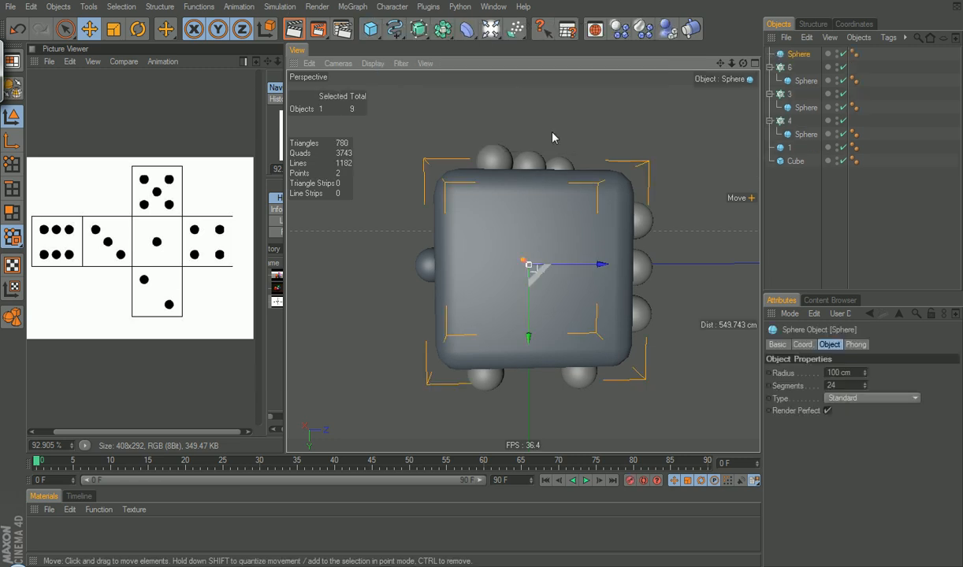
{"action": "left_click", "coordinate": [352, 6]}
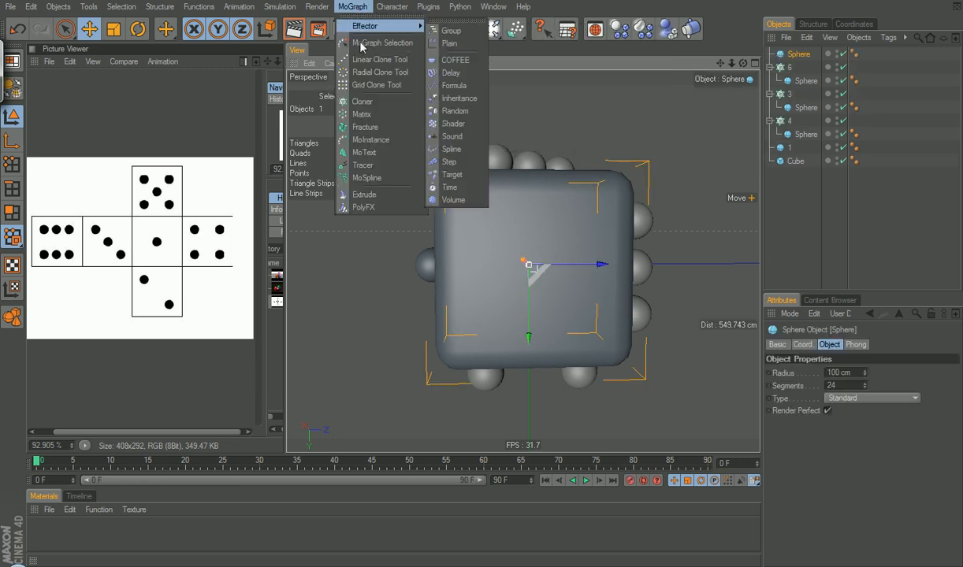
{"action": "left_click", "coordinate": [351, 100]}
{"action": "left_click_drag", "start_coordinate": [798, 68], "coordinate": [799, 55]}
Rename the new cloner as 2 and set the radius of its sphere to 20 cm
{"action": "type", "text": "2"}
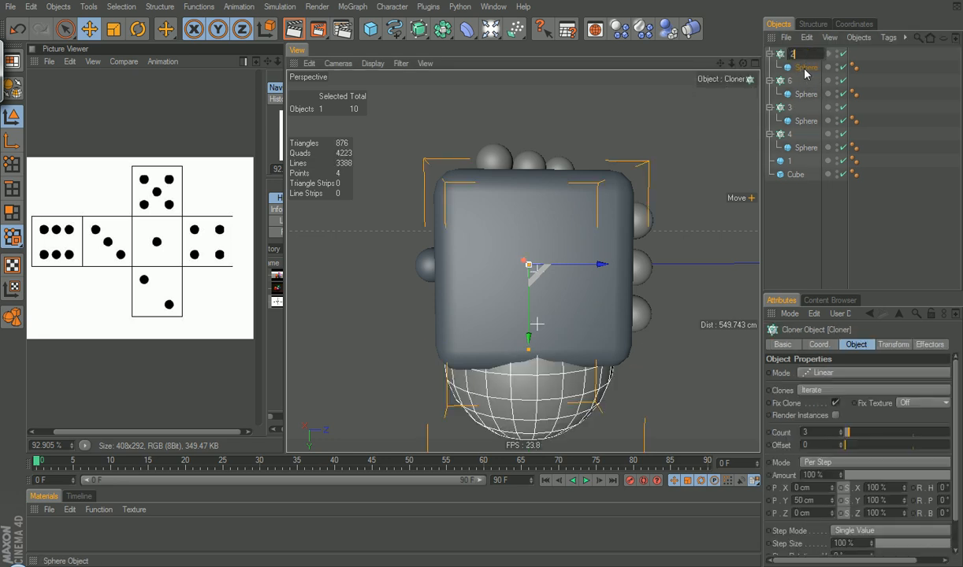
{"action": "key", "text": "Return"}
{"action": "left_click", "coordinate": [804, 67]}
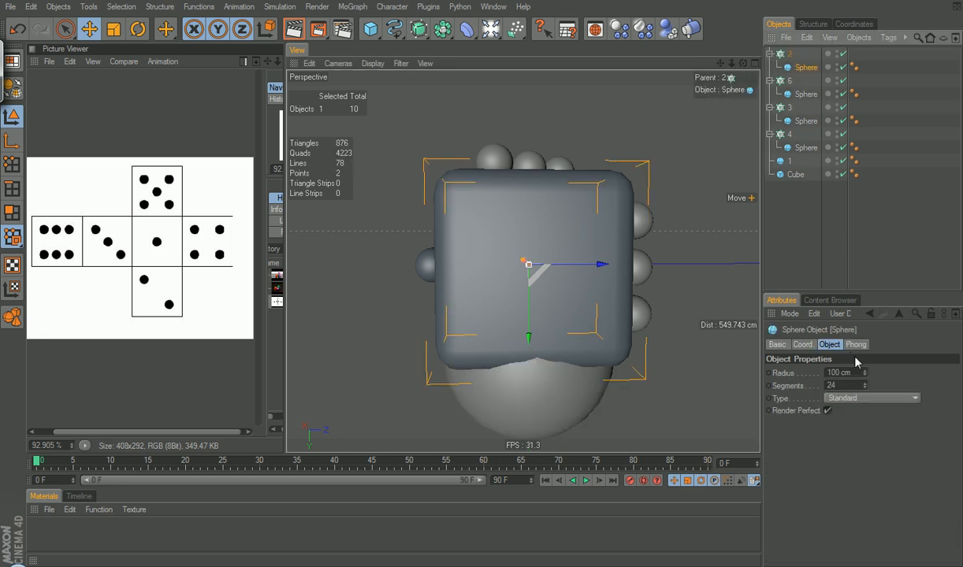
{"action": "key", "text": "Return"}
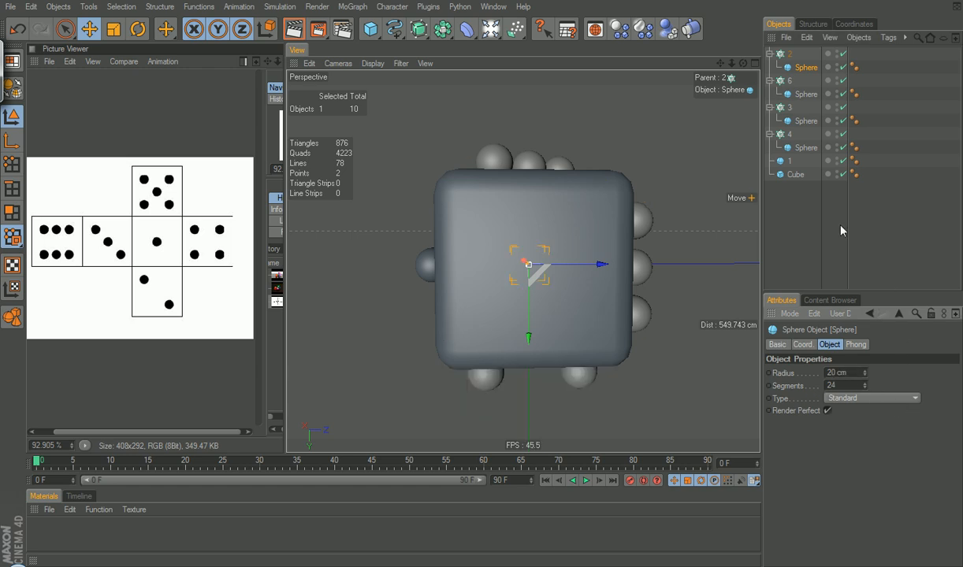
Move cloner 2 along X out to a blank cube face and offset it in Y towards one edge
{"action": "left_click", "coordinate": [630, 321]}
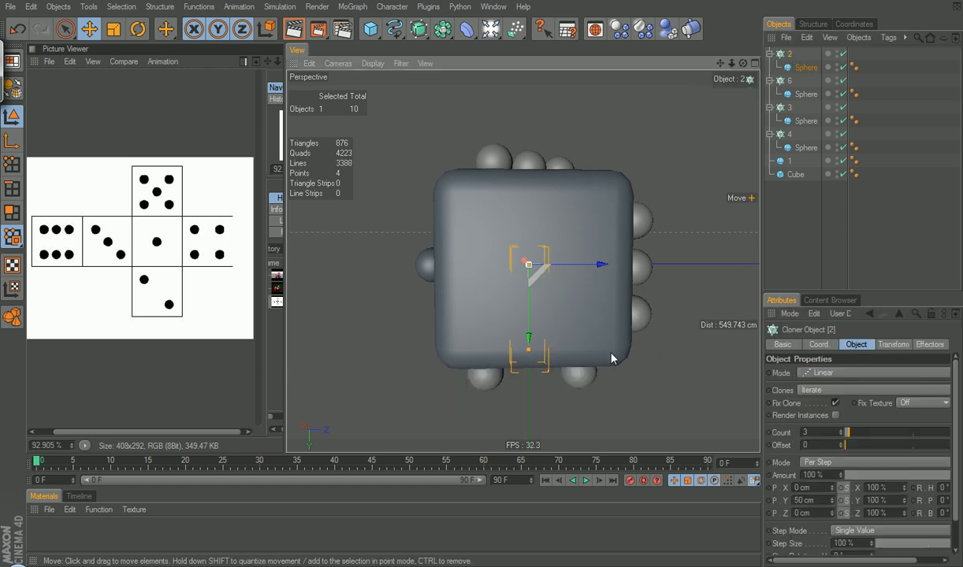
{"action": "left_click_drag", "start_coordinate": [631, 322], "coordinate": [632, 350], "text": "alt"}
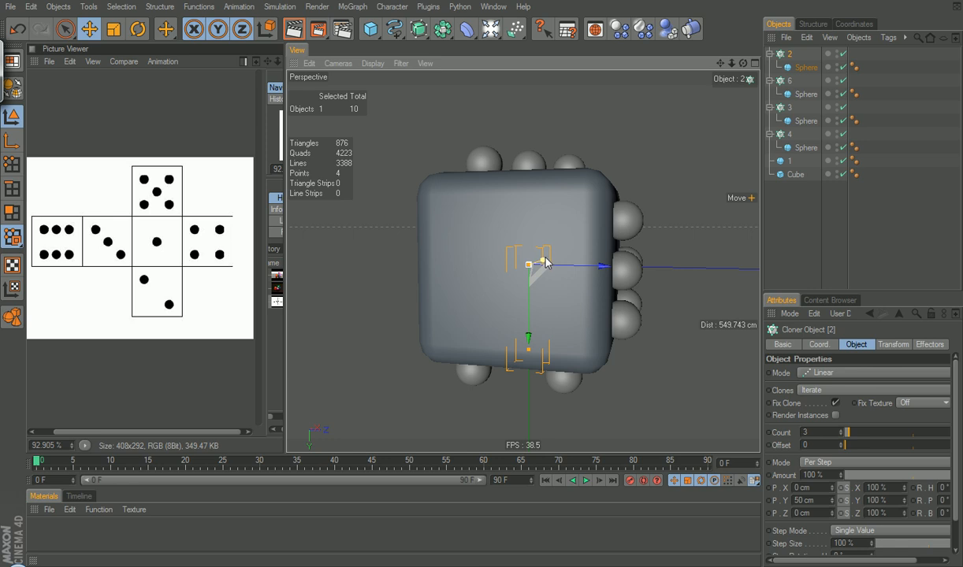
{"action": "left_click_drag", "start_coordinate": [542, 263], "coordinate": [498, 282]}
{"action": "left_click_drag", "start_coordinate": [563, 298], "coordinate": [625, 301], "text": "alt"}
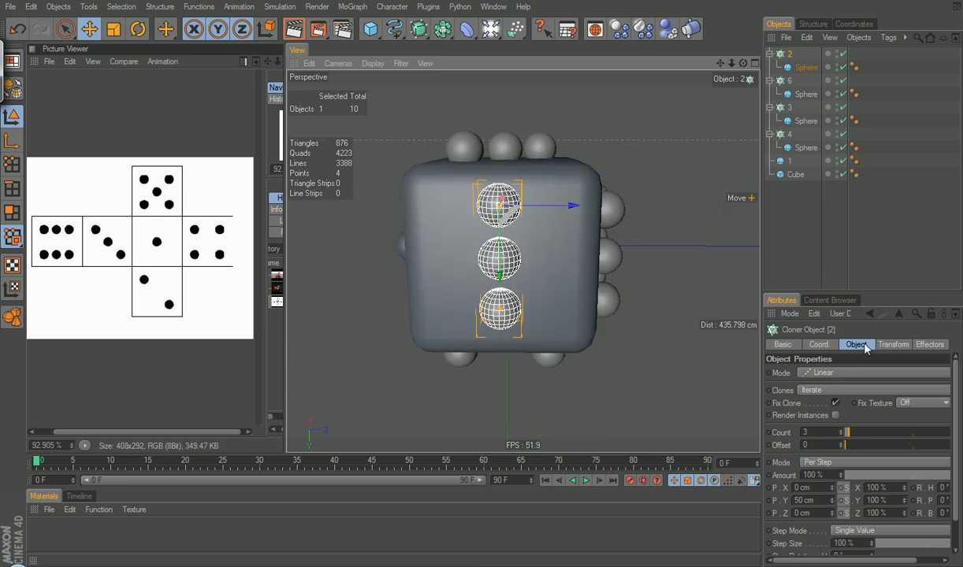
Set the clone count of cloner 2 to 2
{"action": "left_click", "coordinate": [810, 433]}
{"action": "key", "text": "Return"}
{"action": "scroll", "coordinate": [873, 428], "scroll_direction": "down", "scroll_amount": 1}
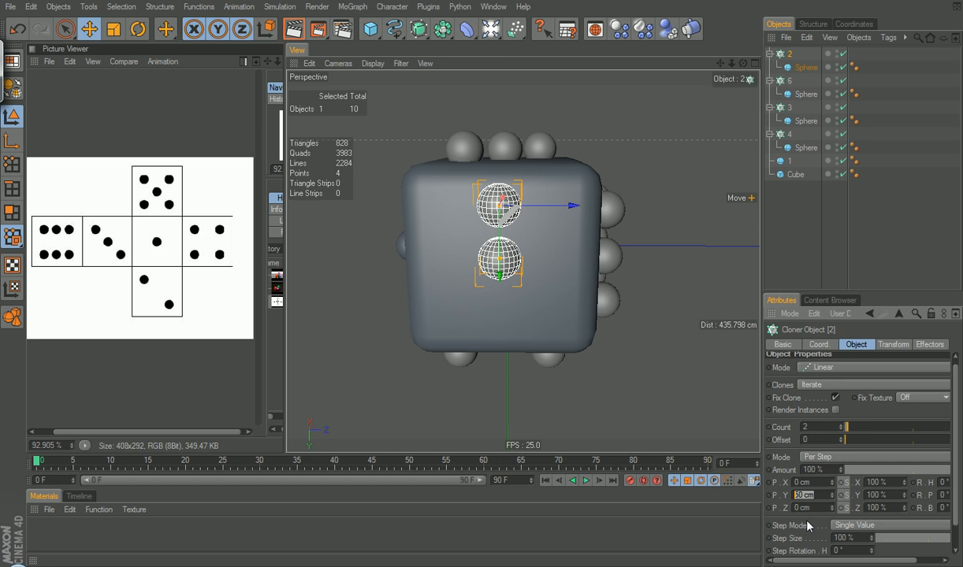
Try a per-step offset of 40 cm in X and 0 cm in Y for cloner 2
{"action": "left_click", "coordinate": [817, 483]}
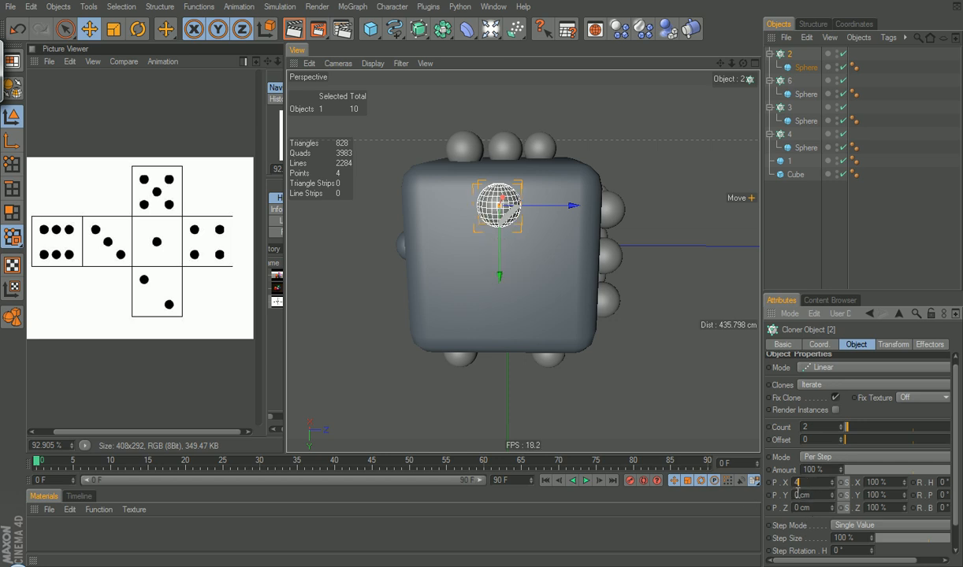
{"action": "type", "text": "40"}
{"action": "key", "text": "Return"}
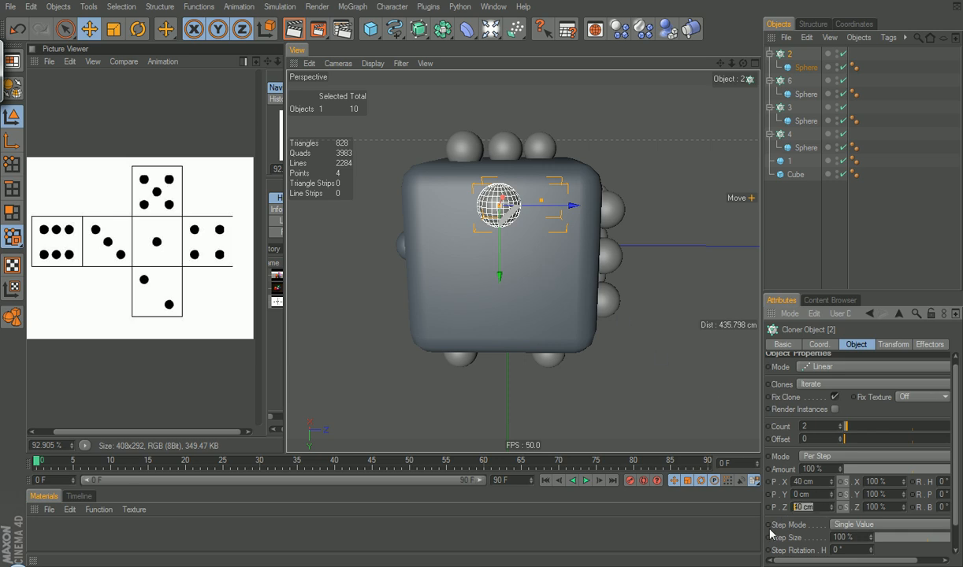
{"action": "key", "text": "Return"}
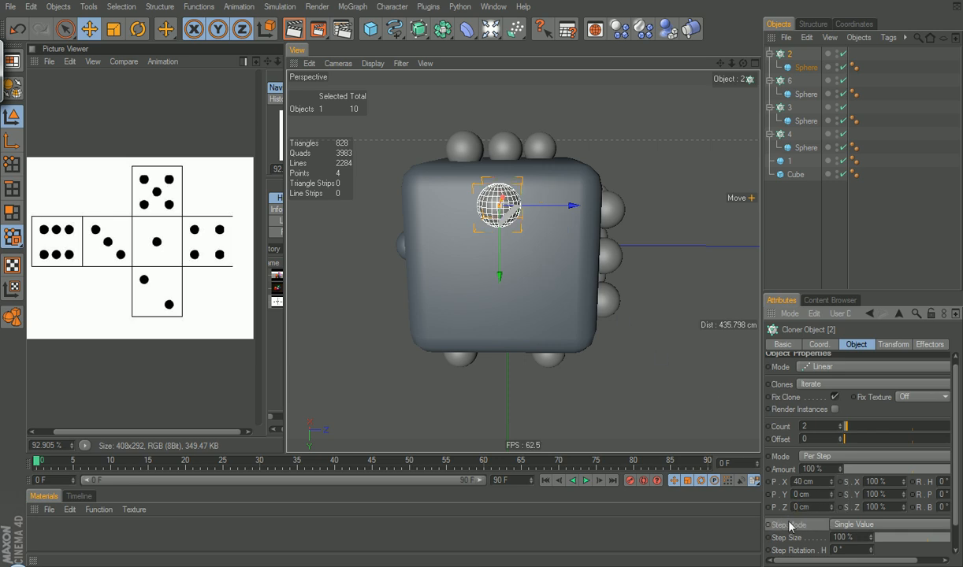
Set the per-step offset of cloner 2 to 0 cm in X and 60 cm in both Y and Z
{"action": "left_click", "coordinate": [820, 508]}
{"action": "type", "text": "40"}
{"action": "left_click", "coordinate": [809, 494]}
{"action": "type", "text": "40"}
{"action": "key", "text": "Return"}
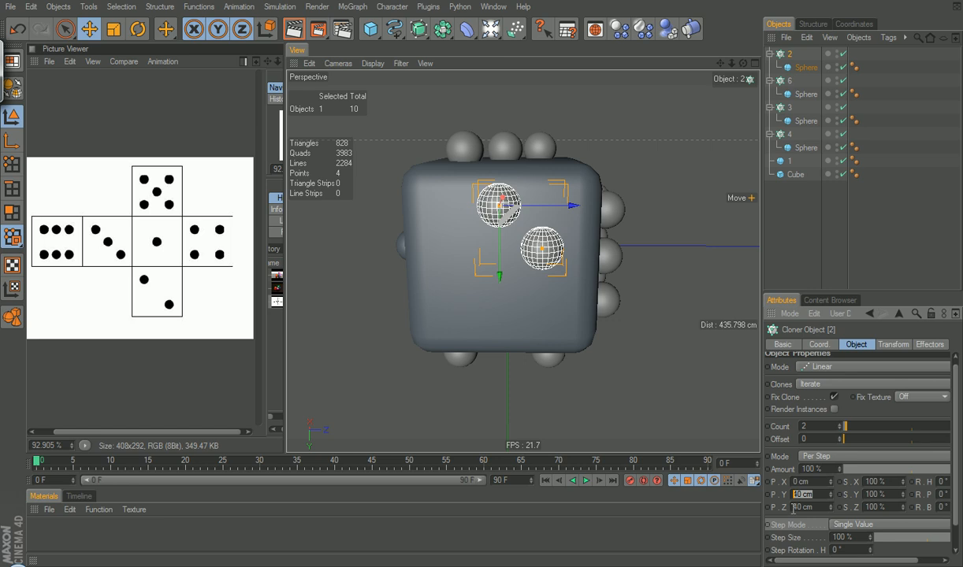
{"action": "key", "text": "Return"}
{"action": "left_click", "coordinate": [818, 507]}
{"action": "type", "text": "60"}
{"action": "key", "text": "Return"}
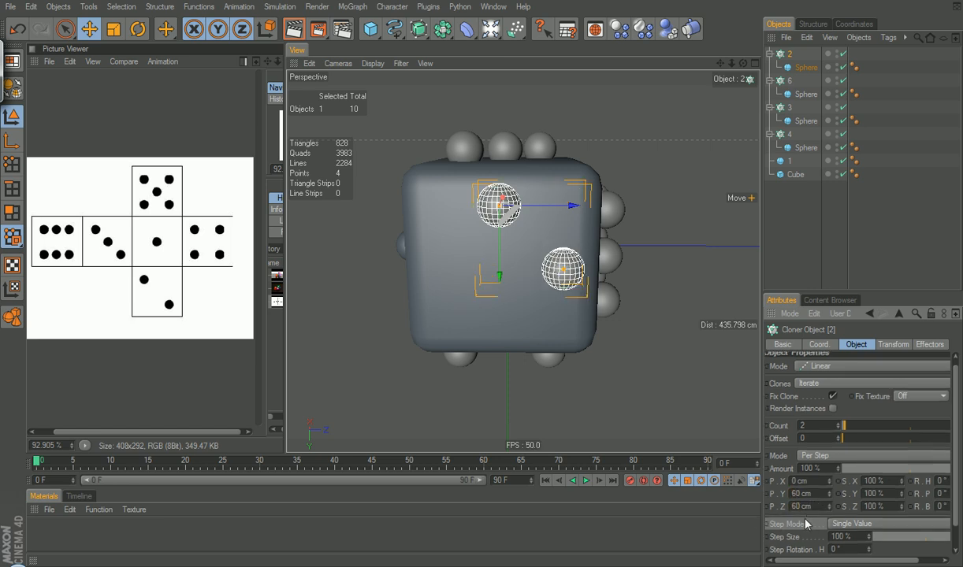
Move cloner 2 in Y and Z to centre its diagonal pair of pips on the face, checking from the right view
{"action": "mouse_move", "coordinate": [613, 366]}
{"action": "left_mouse_down", "text": "alt"}
{"action": "mouse_move", "coordinate": [573, 380]}
{"action": "mouse_move", "coordinate": [644, 337]}
{"action": "mouse_move", "coordinate": [623, 380]}
{"action": "left_mouse_up", "text": "alt"}
{"action": "mouse_move", "coordinate": [501, 268]}
{"action": "left_mouse_down"}
{"action": "mouse_move", "coordinate": [499, 288]}
{"action": "mouse_move", "coordinate": [522, 282]}
{"action": "left_mouse_up"}
{"action": "left_click_drag", "start_coordinate": [553, 244], "coordinate": [542, 247]}
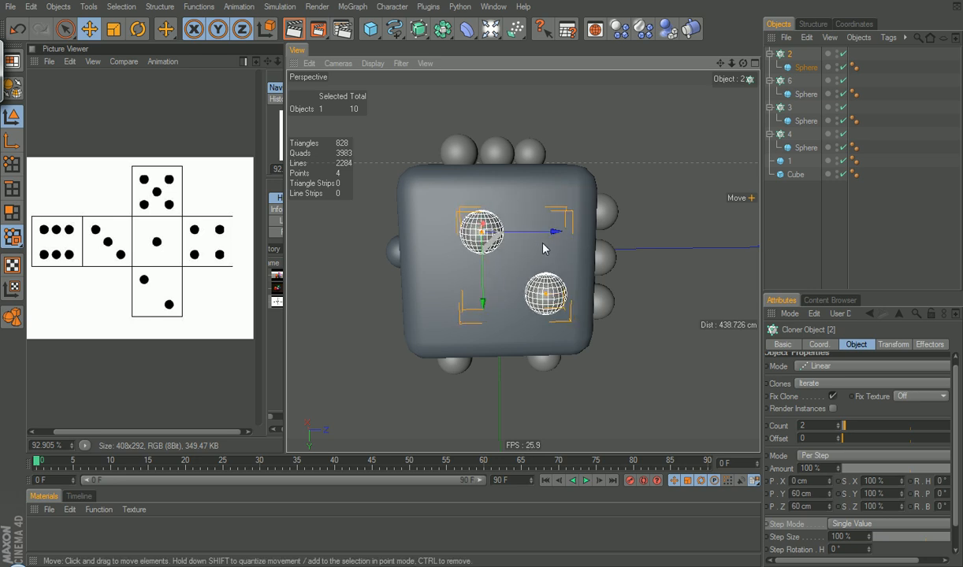
{"action": "key", "text": "F3"}
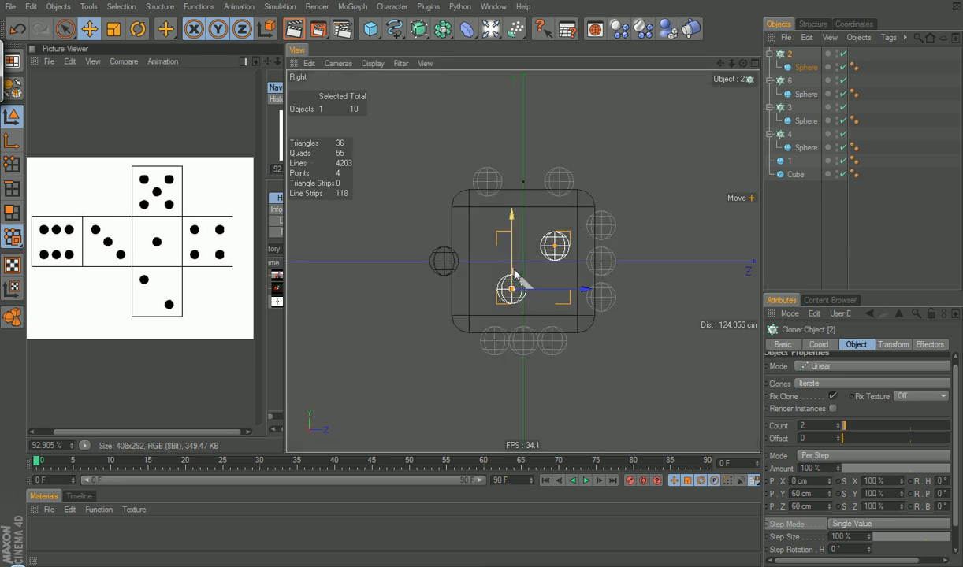
{"action": "left_click_drag", "start_coordinate": [552, 296], "coordinate": [544, 295]}
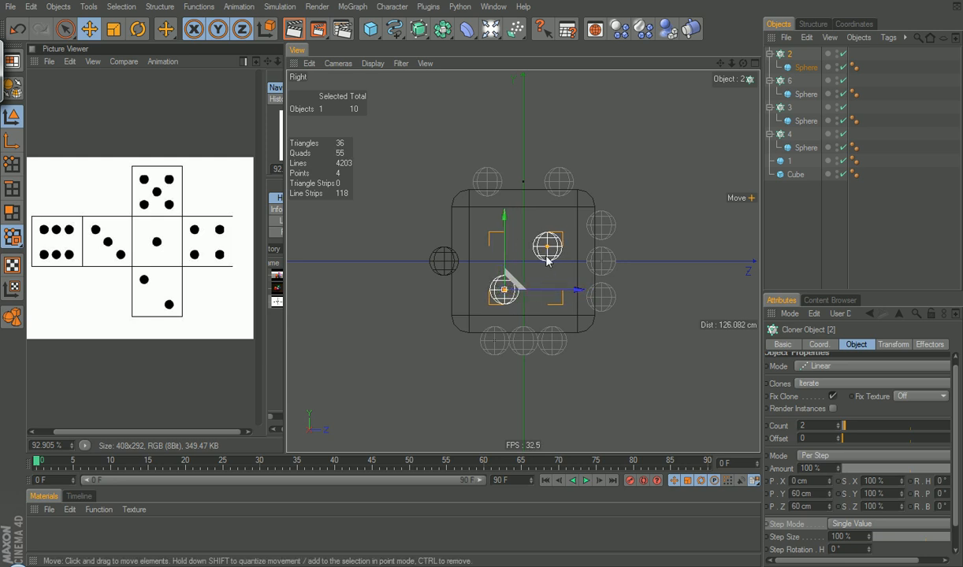
{"action": "left_click_drag", "start_coordinate": [504, 247], "coordinate": [507, 243]}
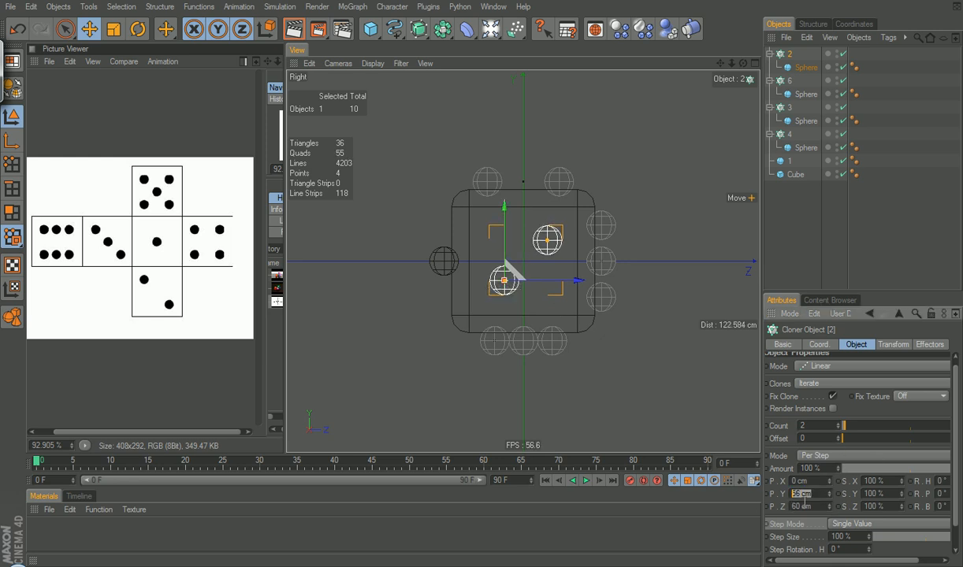
Set the per-step offset of cloner 2 to 75 cm in Y and Z and re-centre the pair on the face
{"action": "type", "text": "75"}
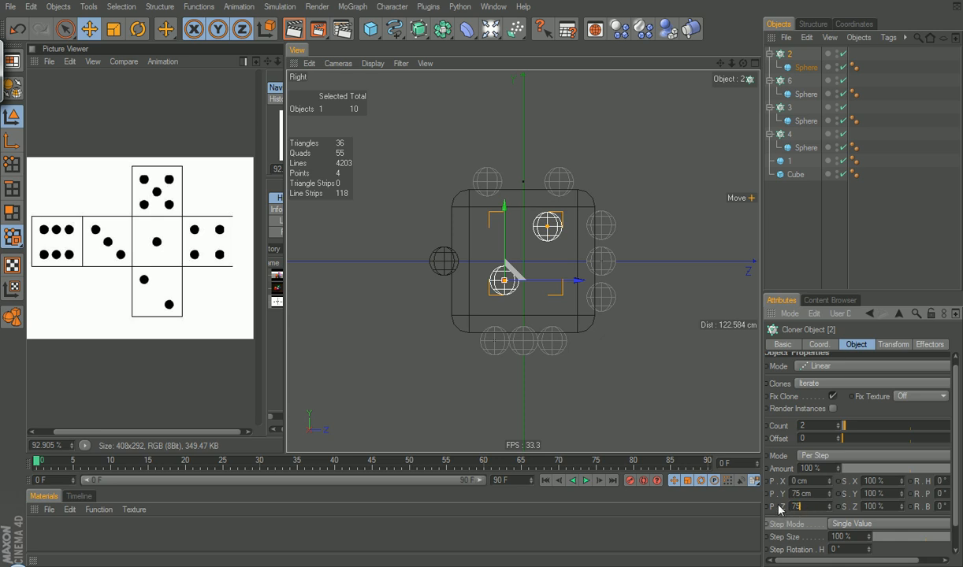
{"action": "key", "text": "Return"}
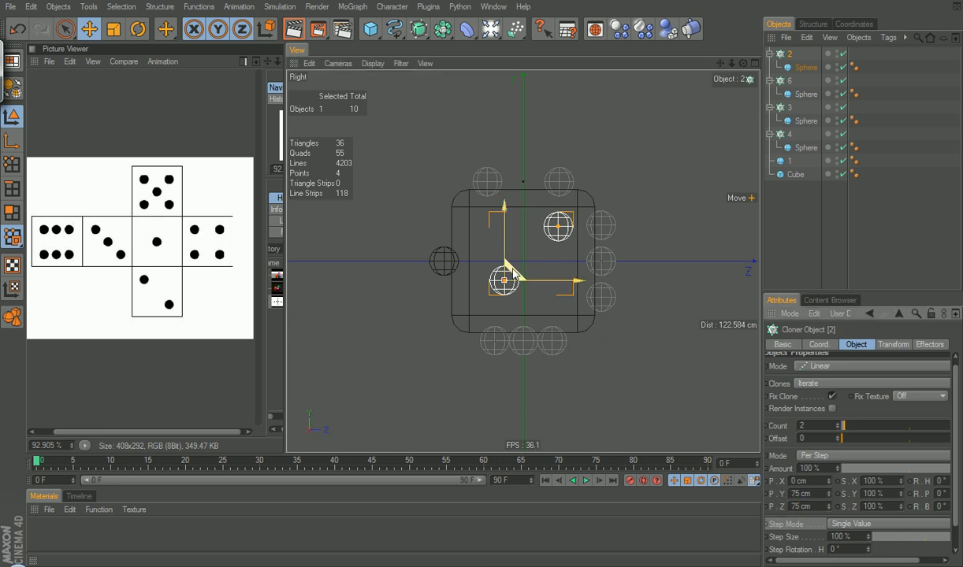
{"action": "left_click_drag", "start_coordinate": [512, 269], "coordinate": [507, 280]}
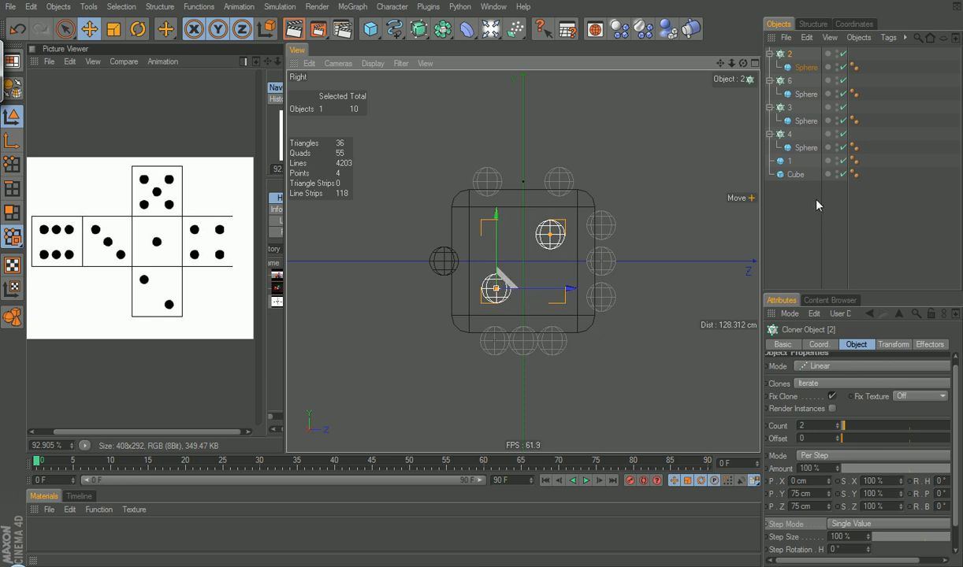
{"action": "key", "text": "F1"}
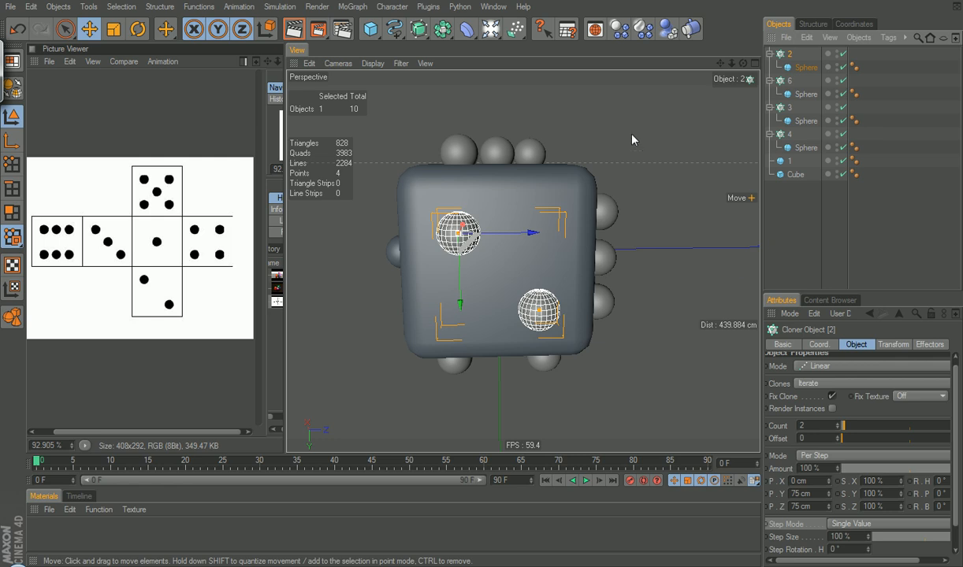
Add another sphere and a MoGraph Cloner for the remaining blank face, and nest the sphere inside the cloner
{"action": "left_click_drag", "start_coordinate": [624, 259], "coordinate": [493, 260], "text": "alt"}
{"action": "left_click_drag", "start_coordinate": [611, 282], "coordinate": [632, 193], "text": "alt"}
{"action": "left_click_drag", "start_coordinate": [377, 25], "coordinate": [479, 43]}
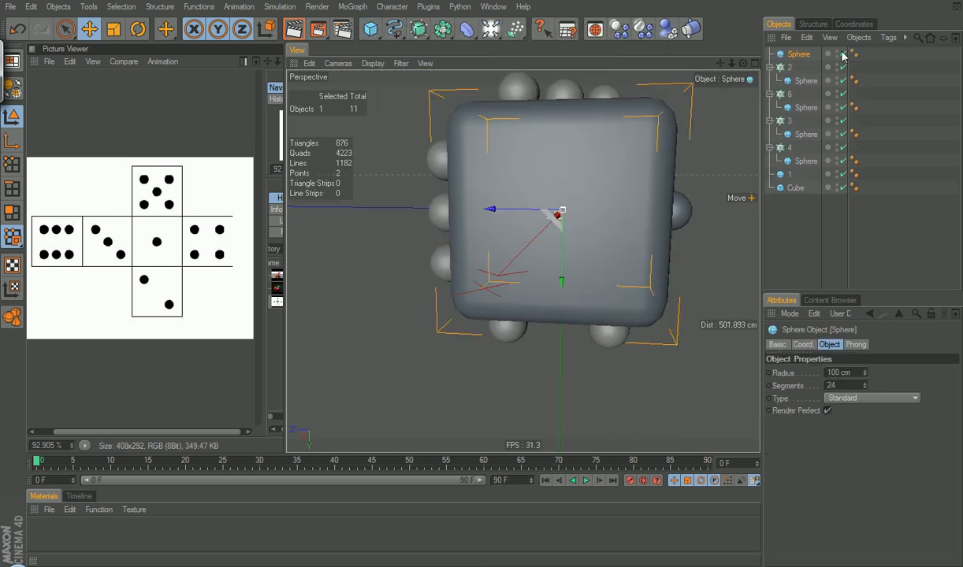
{"action": "left_click", "coordinate": [353, 7]}
{"action": "left_click", "coordinate": [367, 99]}
{"action": "left_click_drag", "start_coordinate": [801, 68], "coordinate": [796, 54]}
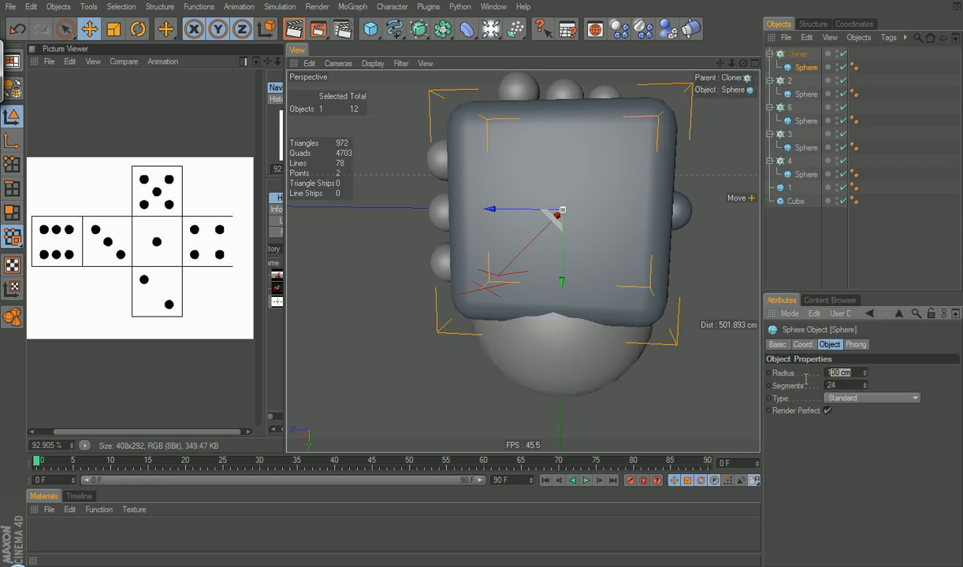
Set the radius of the newly nested sphere to 20 cm and rename its cloner as 5
{"action": "type", "text": "20"}
{"action": "key", "text": "Return"}
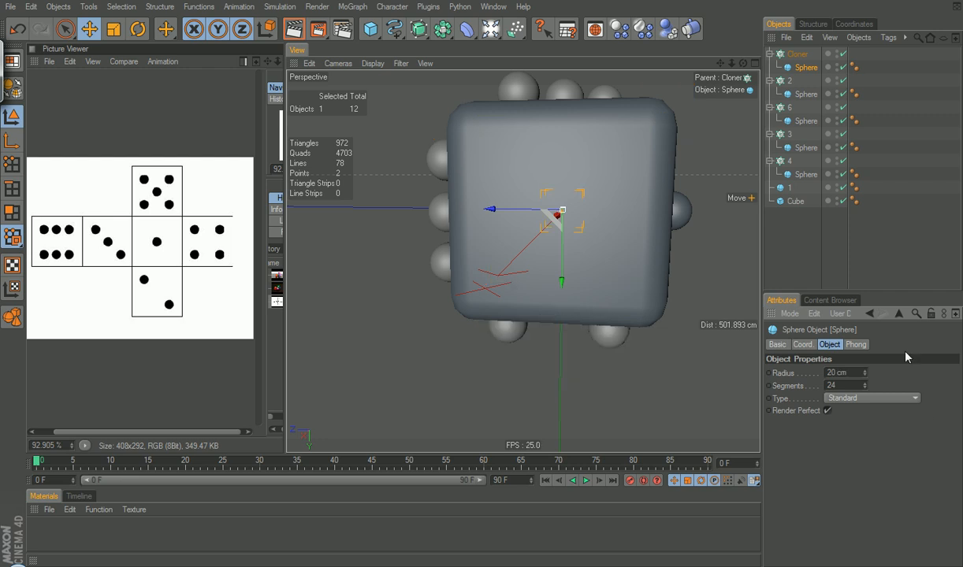
{"action": "double_click", "coordinate": [798, 53]}
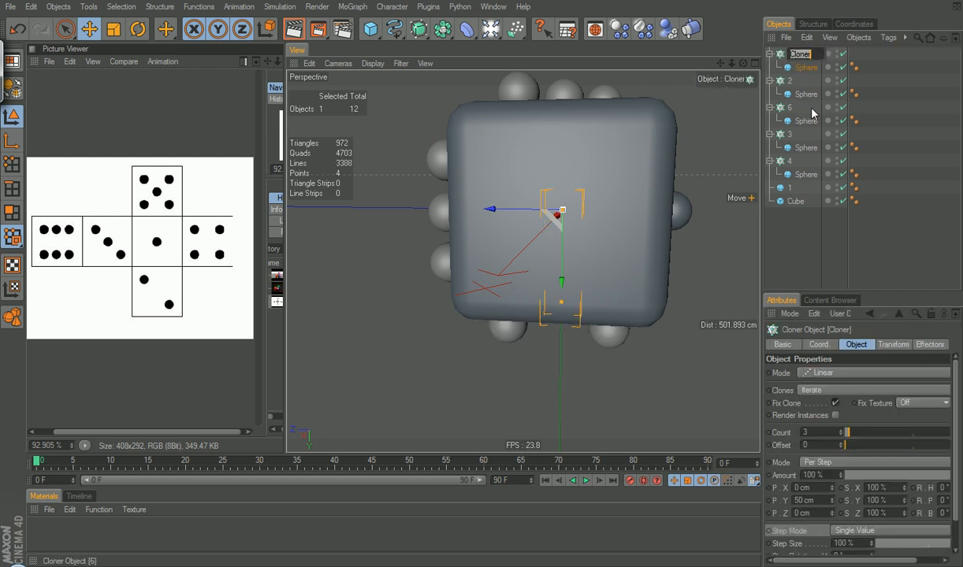
{"action": "type", "text": "5"}
{"action": "key", "text": "Return"}
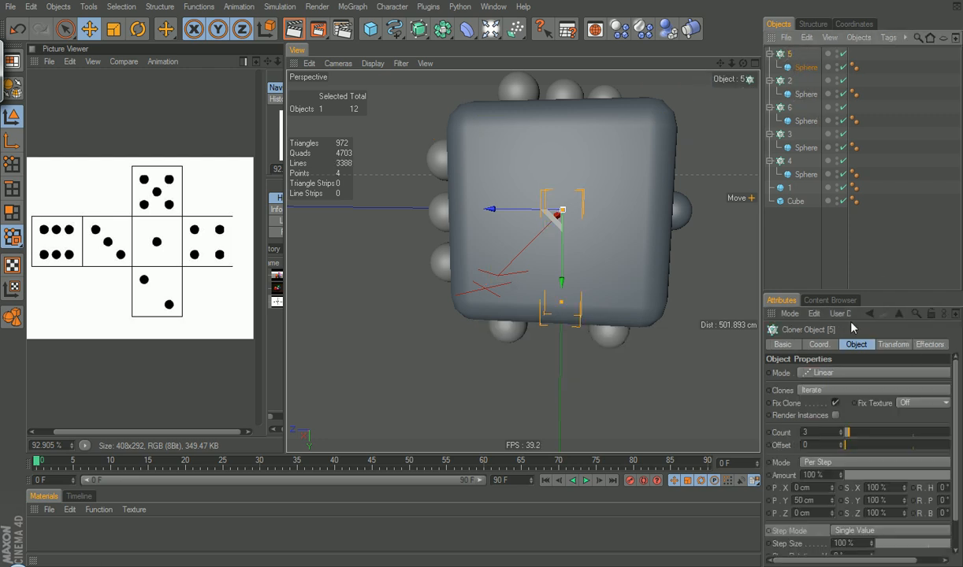
Switch cloner 5 to Grid Array mode with a count of 1 in X, 3 in Y and 3 in Z
{"action": "left_click", "coordinate": [840, 374]}
{"action": "left_click", "coordinate": [837, 409]}
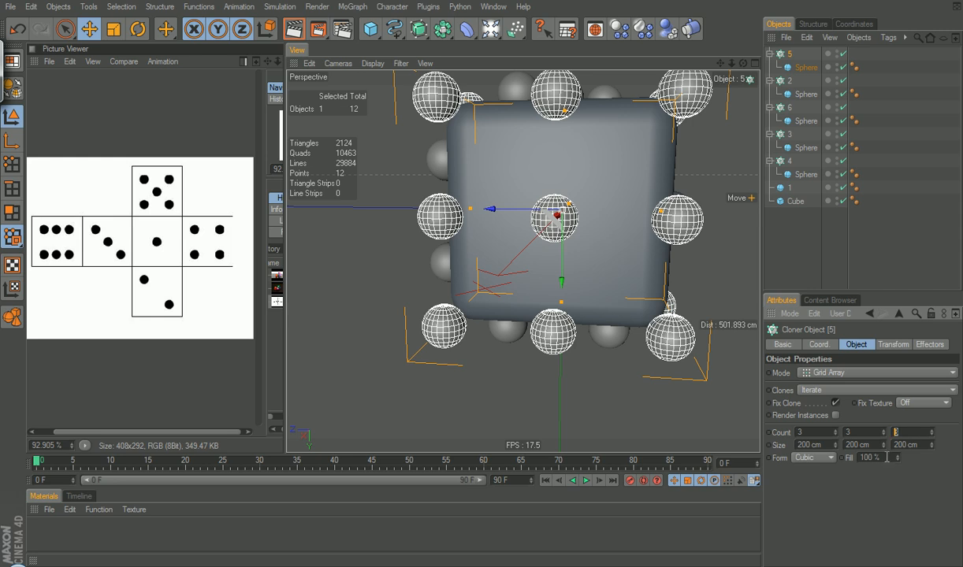
{"action": "left_click_drag", "start_coordinate": [898, 458], "coordinate": [899, 460]}
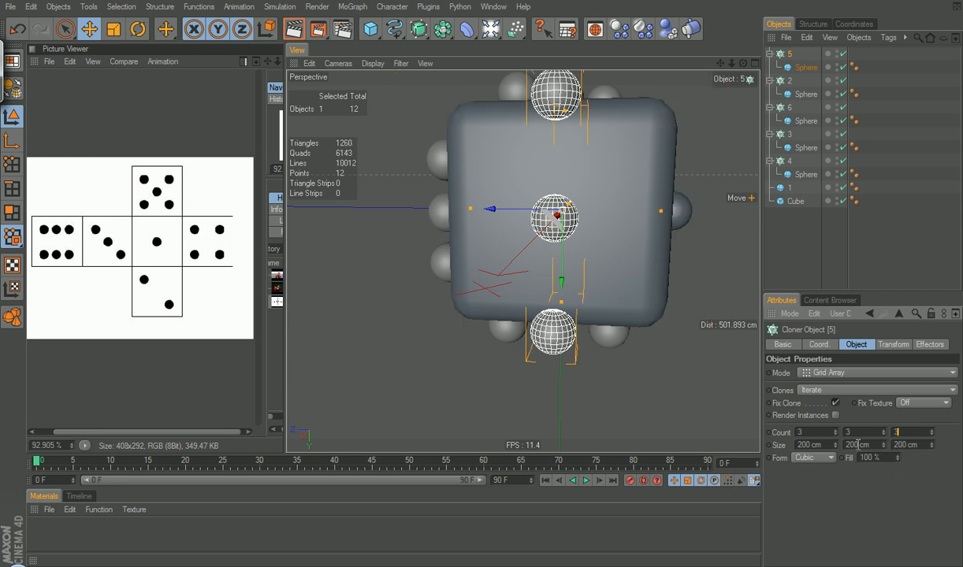
{"action": "double_click", "coordinate": [822, 431]}
{"action": "type", "text": "1"}
{"action": "key", "text": "Return"}
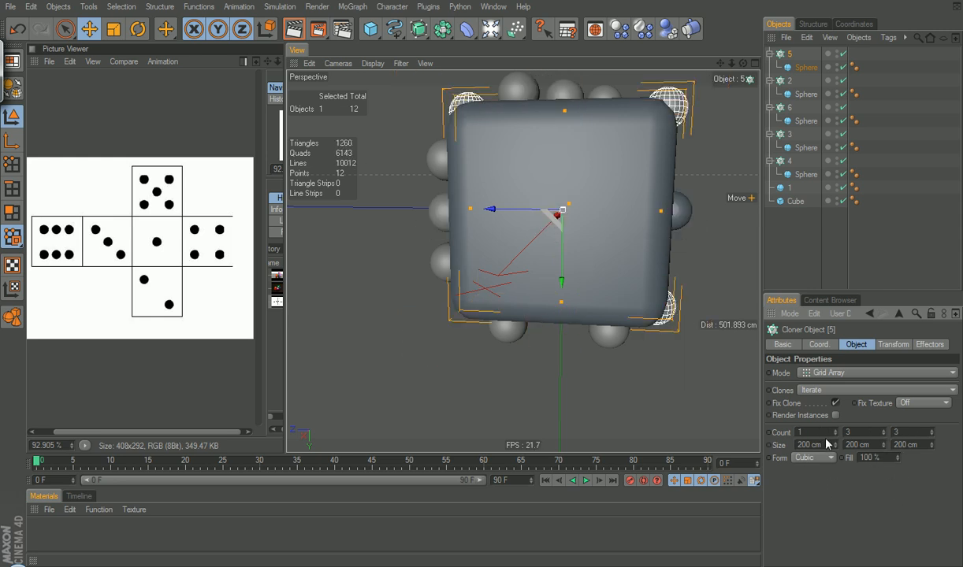
Set the grid size of cloner 5 to 150 cm in Y and Z
{"action": "left_click_drag", "start_coordinate": [533, 346], "coordinate": [676, 309], "text": "alt"}
{"action": "mouse_move", "coordinate": [656, 250]}
{"action": "left_mouse_down", "text": "alt"}
{"action": "mouse_move", "coordinate": [577, 380]}
{"action": "mouse_move", "coordinate": [464, 373]}
{"action": "mouse_move", "coordinate": [538, 381]}
{"action": "mouse_move", "coordinate": [531, 361]}
{"action": "mouse_move", "coordinate": [482, 357]}
{"action": "mouse_move", "coordinate": [597, 382]}
{"action": "mouse_move", "coordinate": [589, 370]}
{"action": "mouse_move", "coordinate": [611, 350]}
{"action": "mouse_move", "coordinate": [634, 355]}
{"action": "left_mouse_up", "text": "alt"}
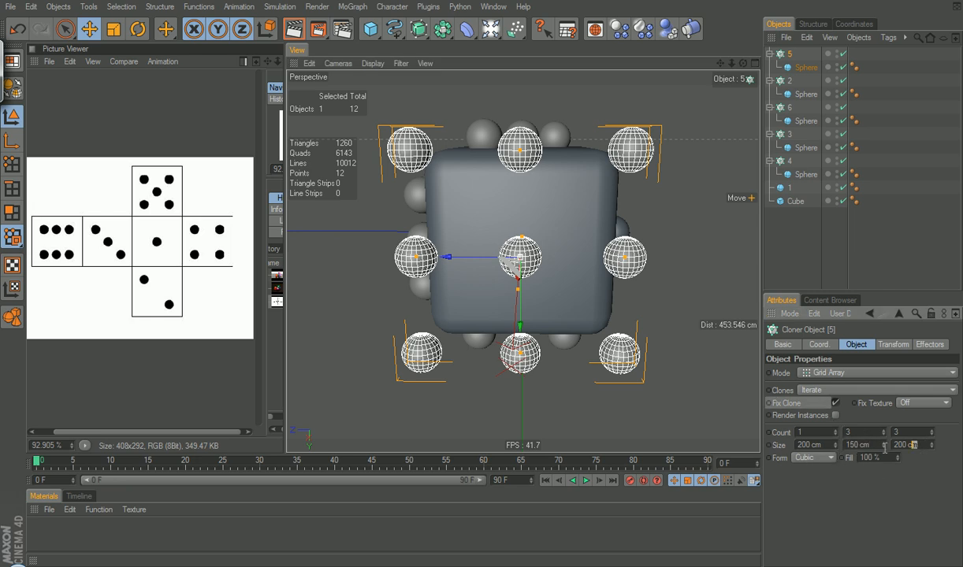
{"action": "key", "text": "Tab"}
{"action": "type", "text": "150"}
{"action": "key", "text": "Return"}
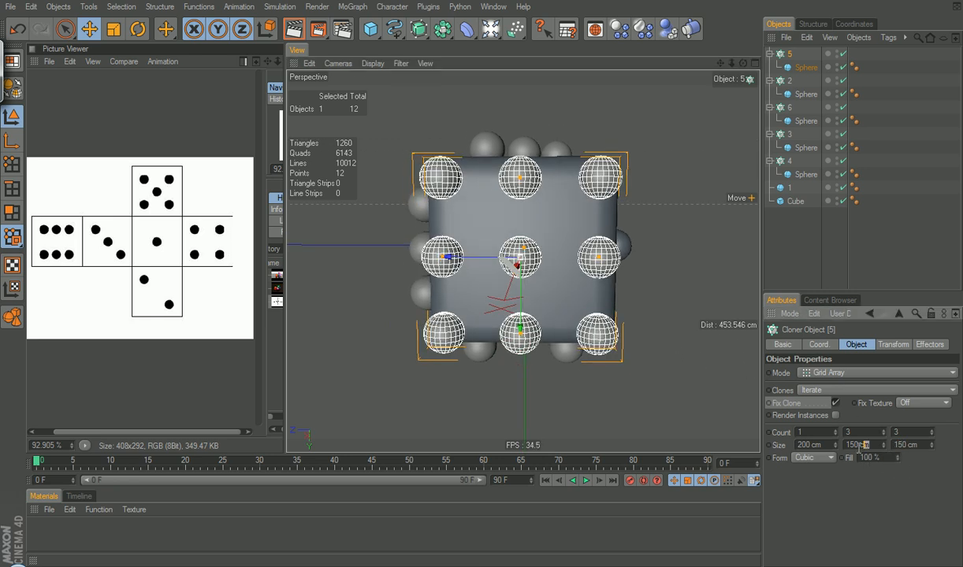
Set the grid size of cloner 5 to 100 cm in Y and Z
{"action": "type", "text": "100"}
{"action": "key", "text": "Tab"}
{"action": "type", "text": "10000"}
{"action": "key", "text": "Return"}
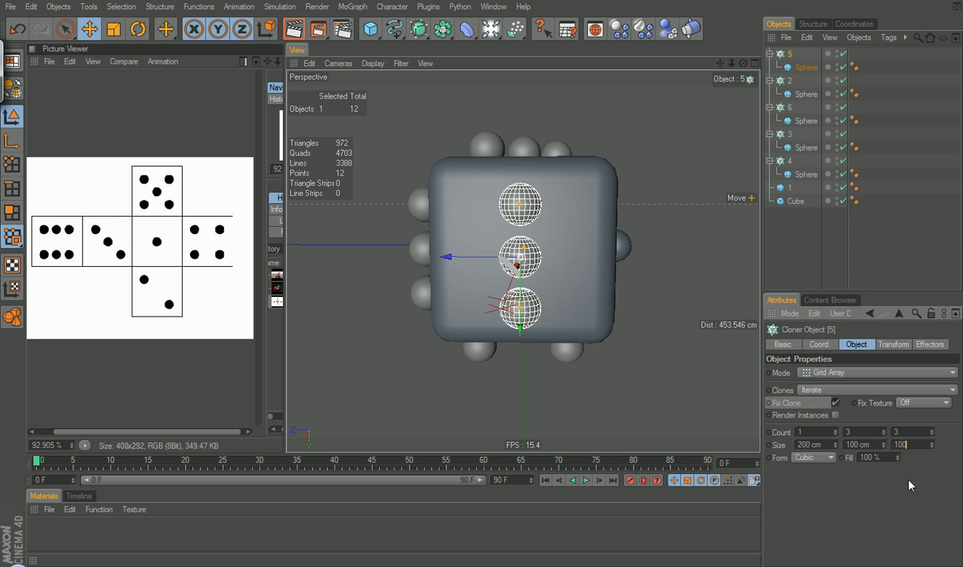
{"action": "type", "text": "0"}
{"action": "key", "text": "Return"}
{"action": "left_click_drag", "start_coordinate": [631, 345], "coordinate": [610, 254], "text": "alt"}
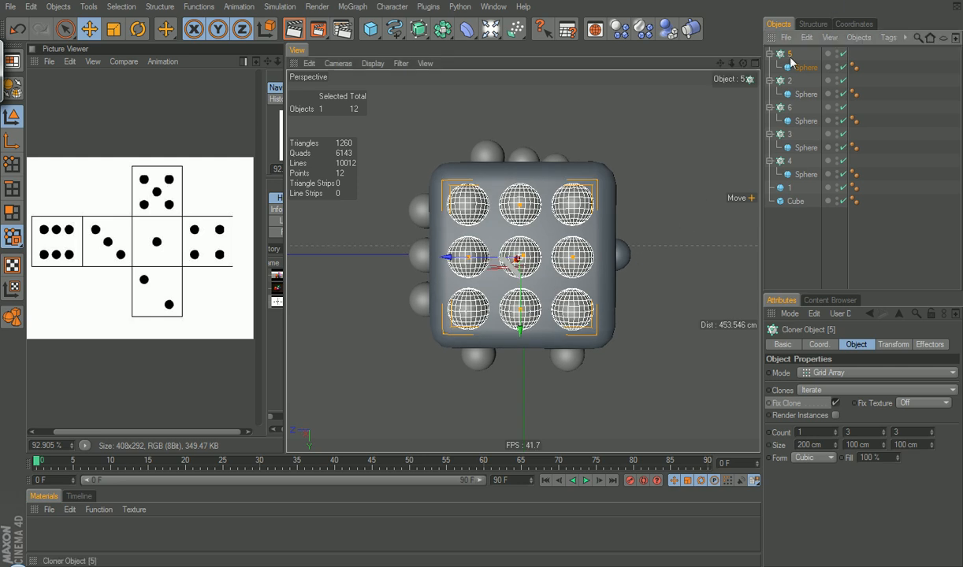
Make cloner 5 editable and delete its Sphere 1, Sphere 3, Sphere 5 and Sphere 7, keeping the four corners and the centre
{"action": "key", "text": "c"}
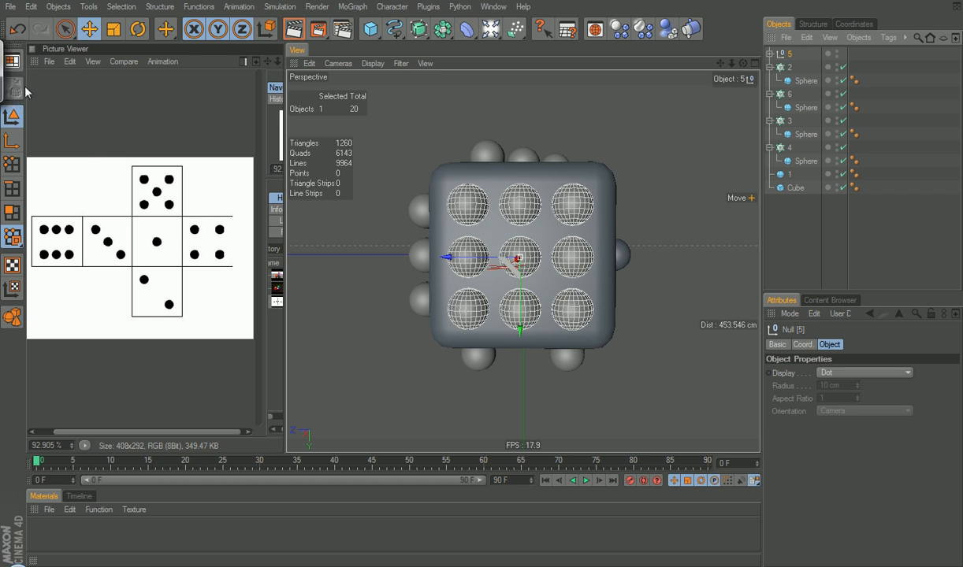
{"action": "left_click", "coordinate": [770, 53]}
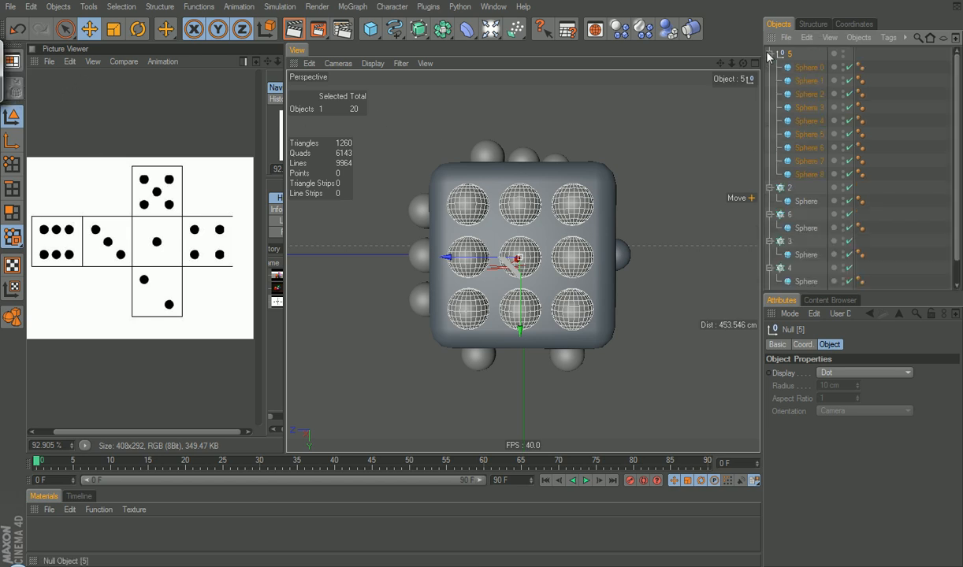
{"action": "left_click", "coordinate": [808, 68]}
{"action": "left_click", "coordinate": [807, 81]}
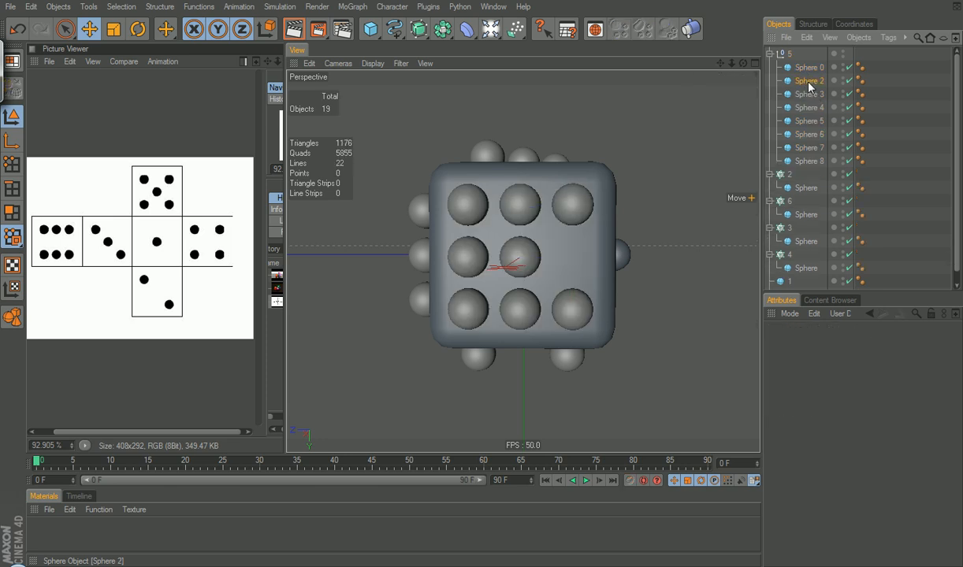
{"action": "key", "text": "Delete"}
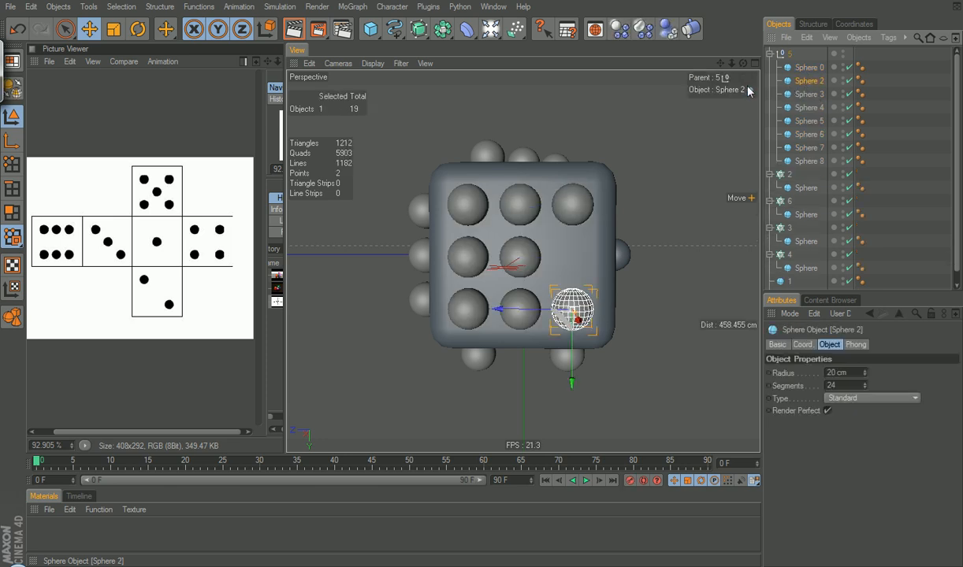
{"action": "left_click", "coordinate": [811, 95]}
{"action": "key", "text": "Delete"}
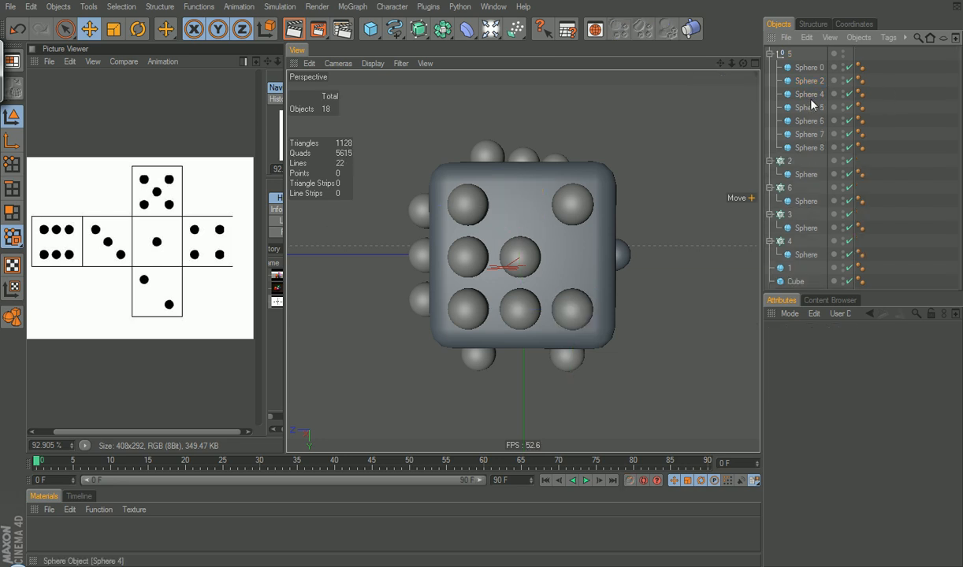
{"action": "left_click", "coordinate": [812, 97]}
{"action": "left_click", "coordinate": [808, 109]}
{"action": "key", "text": "Delete"}
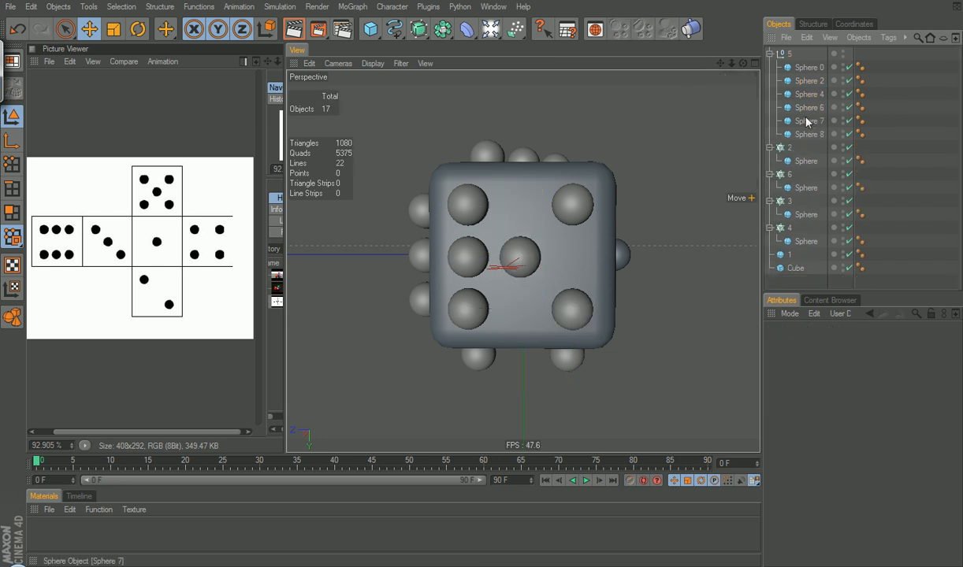
{"action": "left_click", "coordinate": [807, 112]}
{"action": "key", "text": "Delete"}
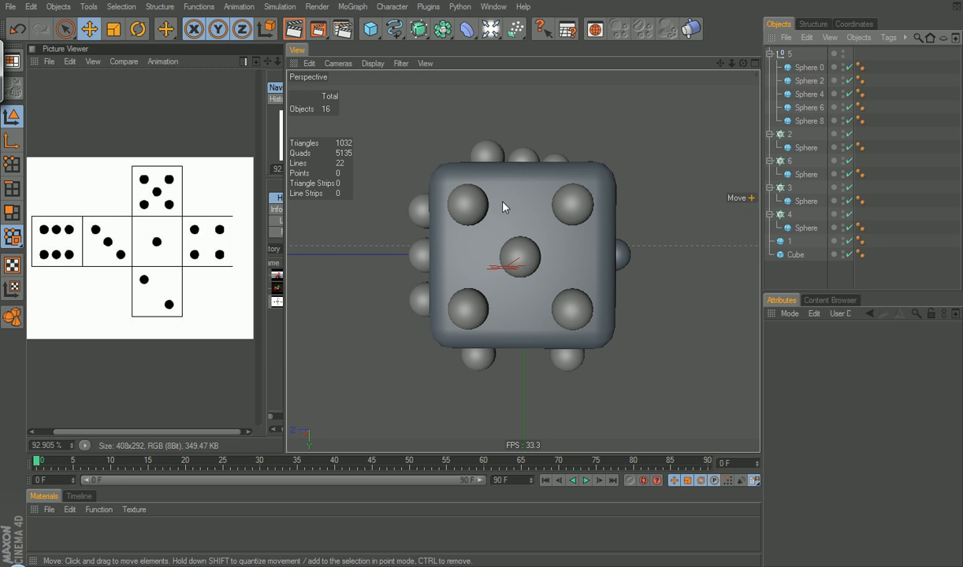
Move the five-pip null 5 slightly along X so its spheres sink into the cube's face
{"action": "left_click_drag", "start_coordinate": [433, 296], "coordinate": [670, 354], "text": "alt"}
{"action": "left_click_drag", "start_coordinate": [554, 286], "coordinate": [742, 211], "text": "alt"}
{"action": "left_click", "coordinate": [786, 56]}
{"action": "left_click_drag", "start_coordinate": [457, 264], "coordinate": [520, 323], "text": "alt"}
{"action": "left_click_drag", "start_coordinate": [356, 253], "coordinate": [369, 253]}
{"action": "left_click_drag", "start_coordinate": [520, 270], "coordinate": [615, 252], "text": "alt"}
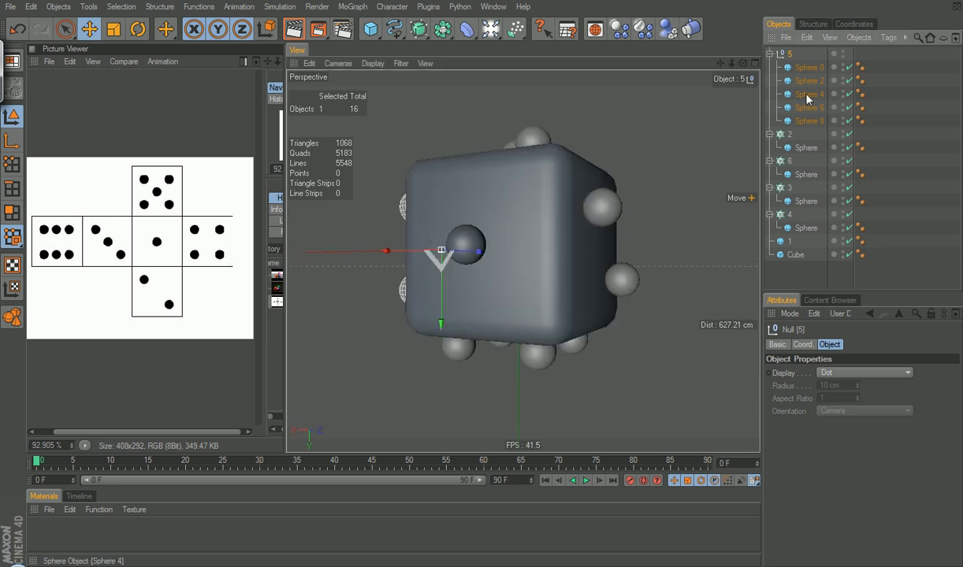
In the top view, nudge sphere 1 slightly along Z and cloner 2 about 1.7 cm along X towards the cube
{"action": "left_click", "coordinate": [788, 136]}
{"action": "left_click_drag", "start_coordinate": [614, 260], "coordinate": [537, 209], "text": "alt"}
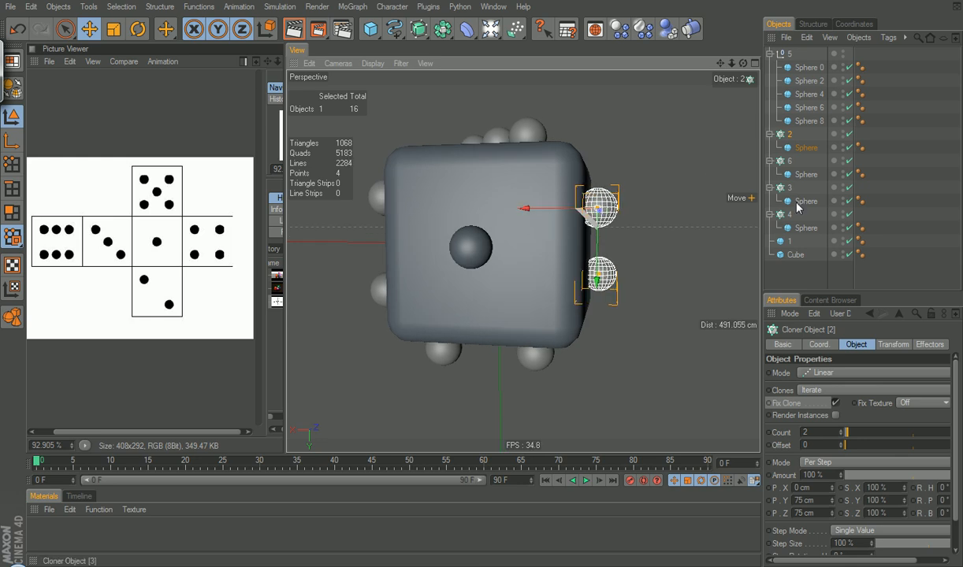
{"action": "left_click", "coordinate": [789, 161]}
{"action": "left_click_drag", "start_coordinate": [525, 349], "coordinate": [575, 212], "text": "alt"}
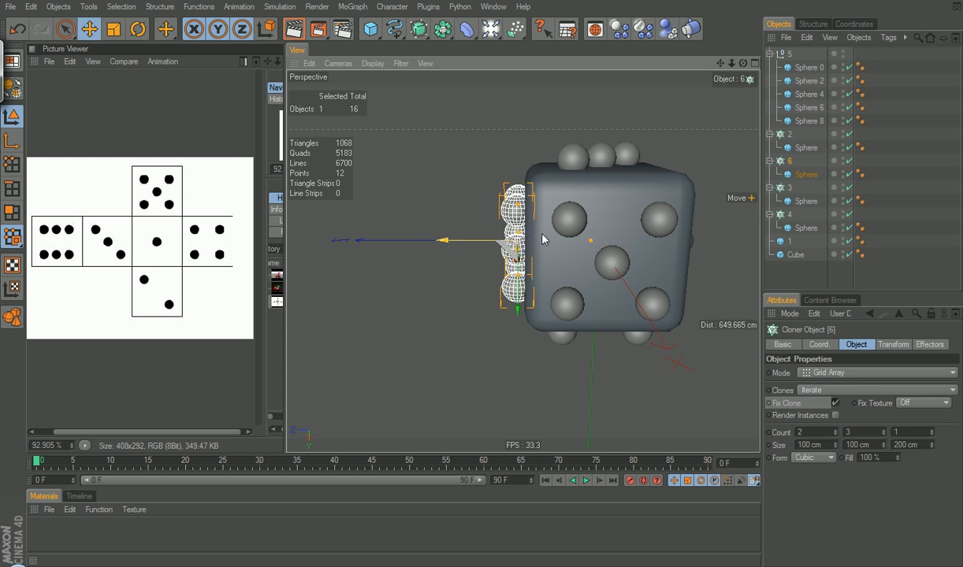
{"action": "key", "text": "F2"}
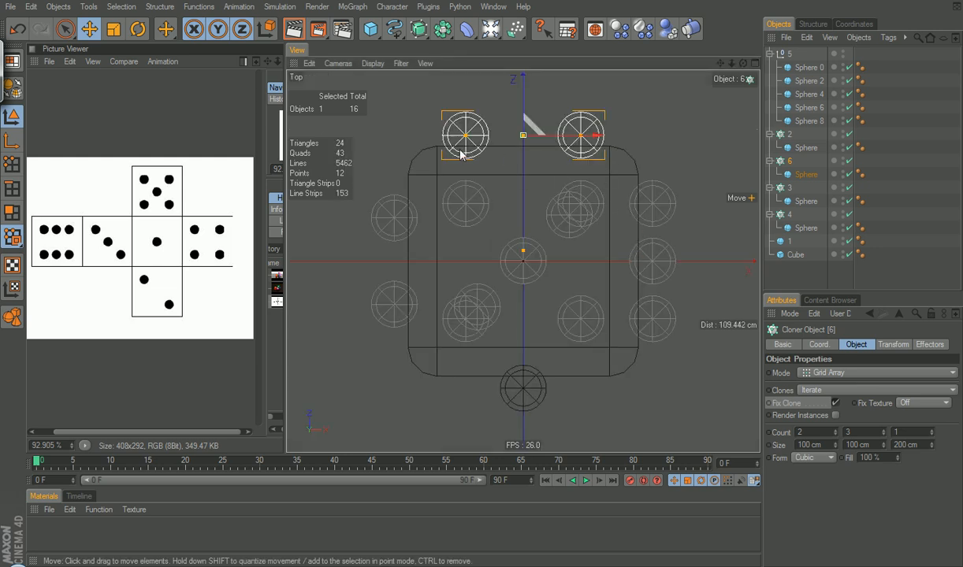
{"action": "left_click", "coordinate": [531, 402]}
{"action": "left_click_drag", "start_coordinate": [522, 333], "coordinate": [522, 330]}
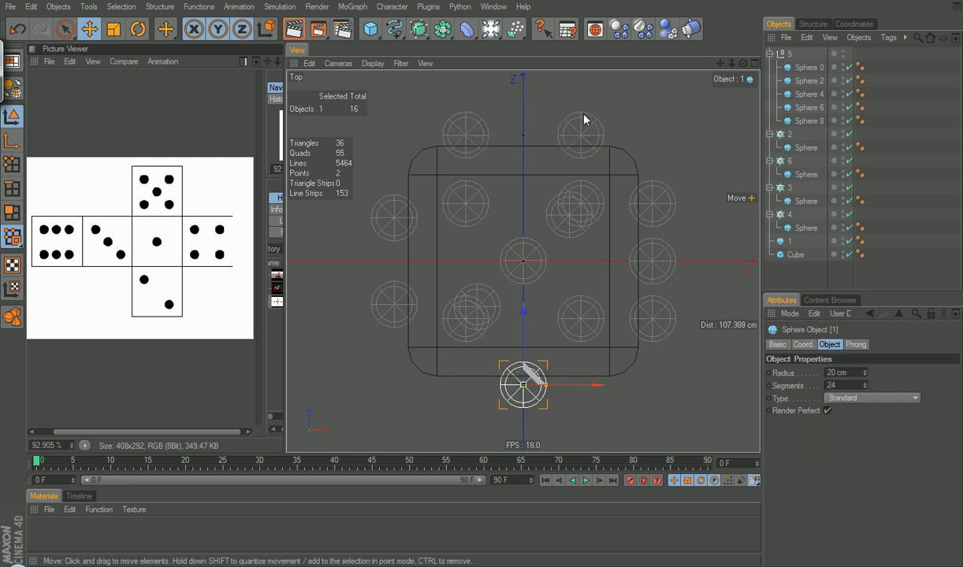
{"action": "left_click", "coordinate": [789, 134]}
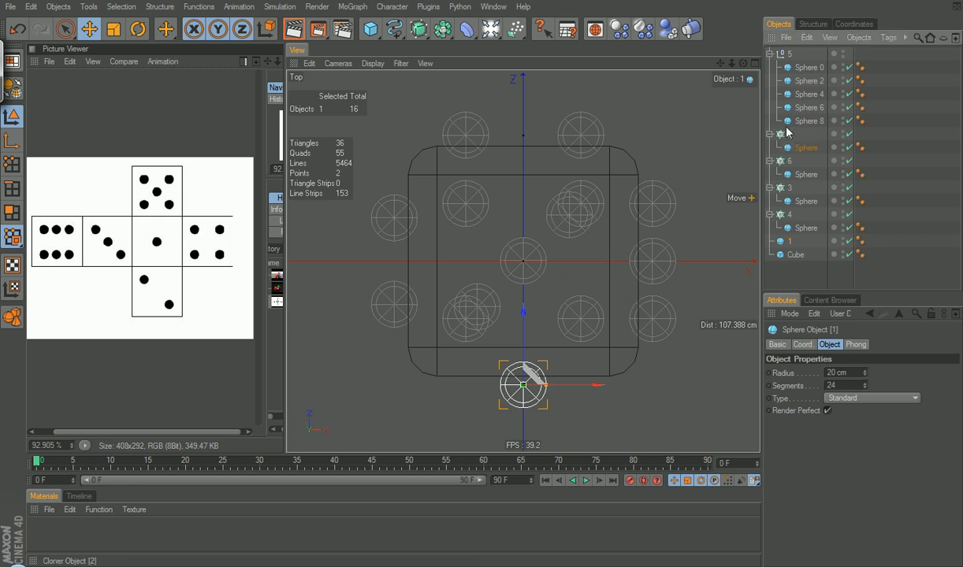
{"action": "left_click_drag", "start_coordinate": [449, 303], "coordinate": [451, 303]}
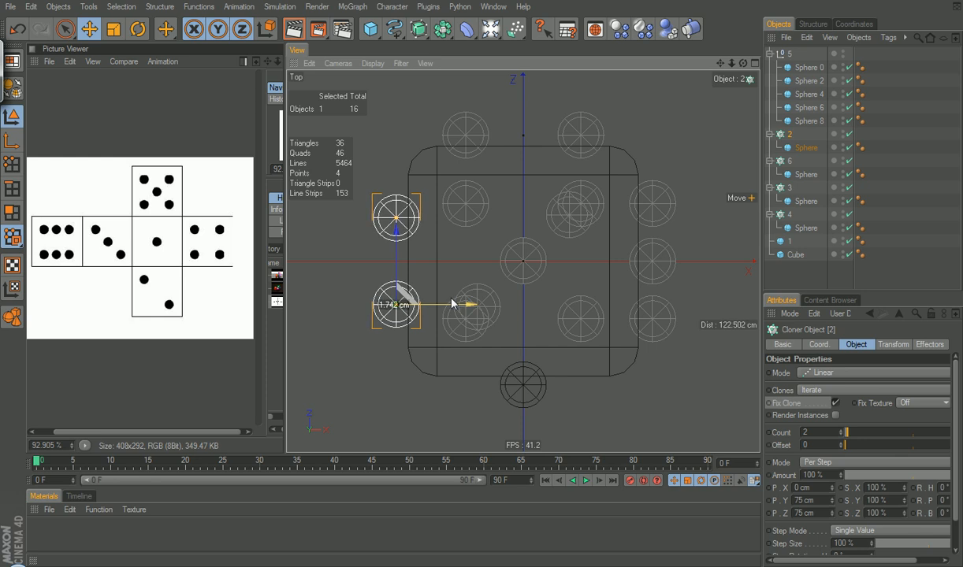
Check the placement of cloners 6, 3 and 4 and sphere 1 against the cube in the top, right, front and perspective views
{"action": "left_click", "coordinate": [790, 161]}
{"action": "left_click", "coordinate": [792, 189]}
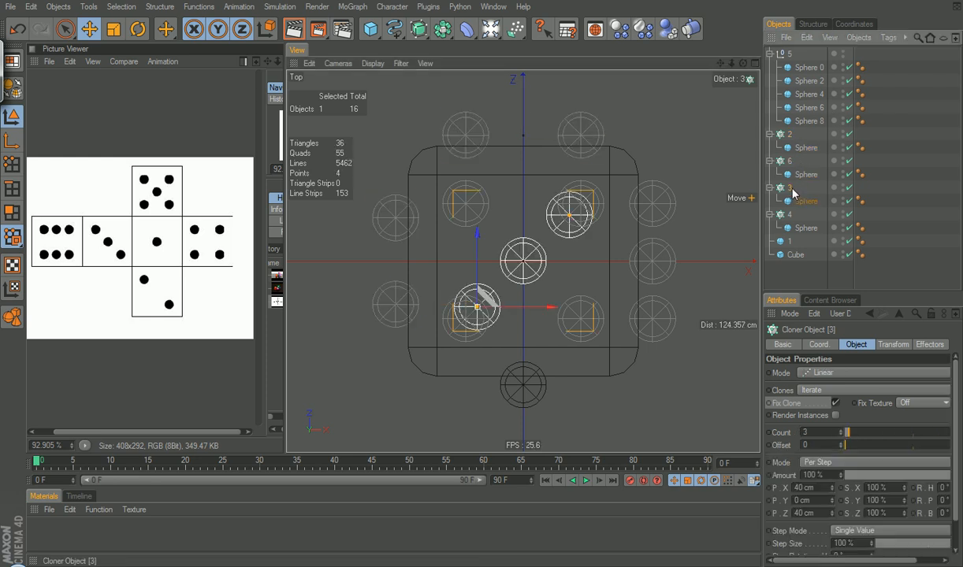
{"action": "left_click", "coordinate": [787, 215]}
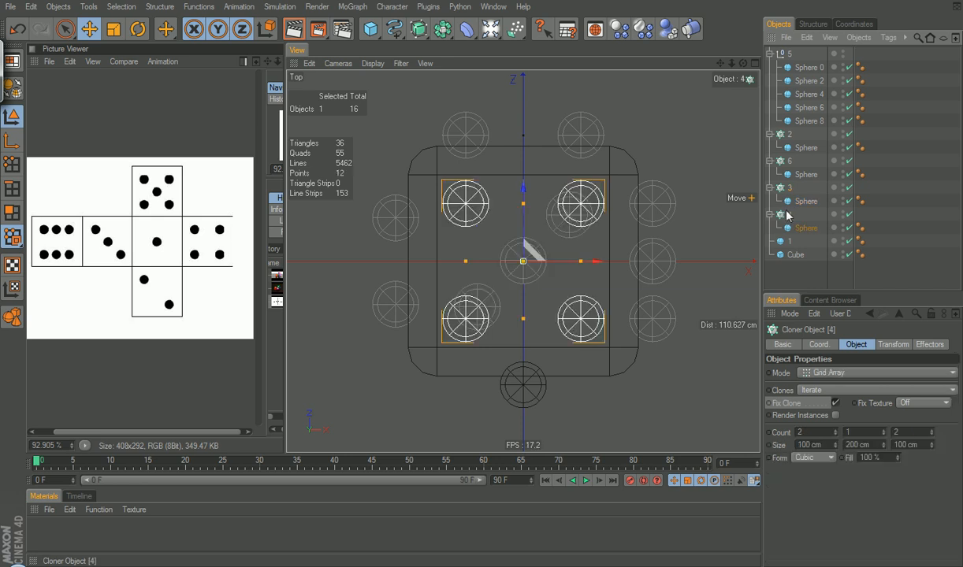
{"action": "left_click", "coordinate": [783, 243]}
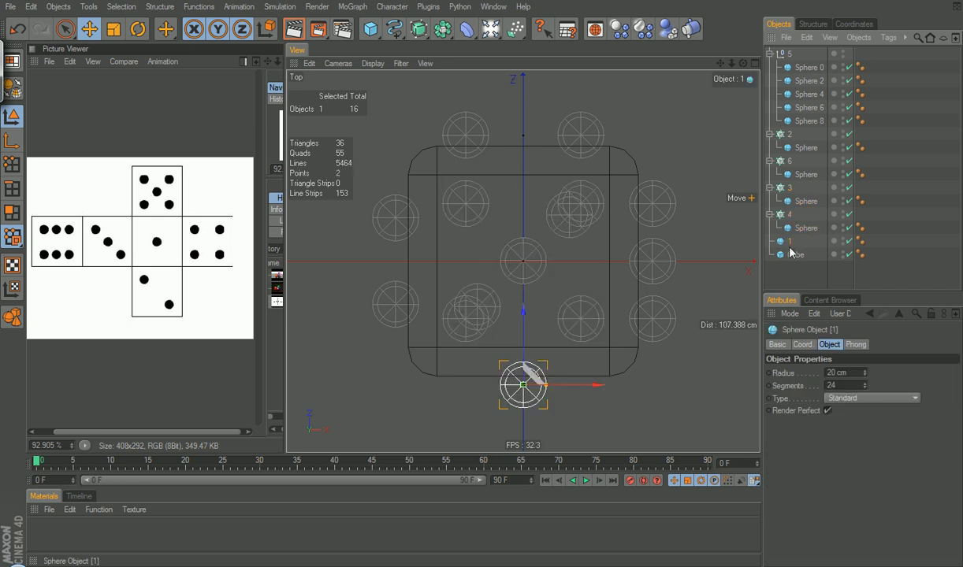
{"action": "left_click", "coordinate": [793, 254]}
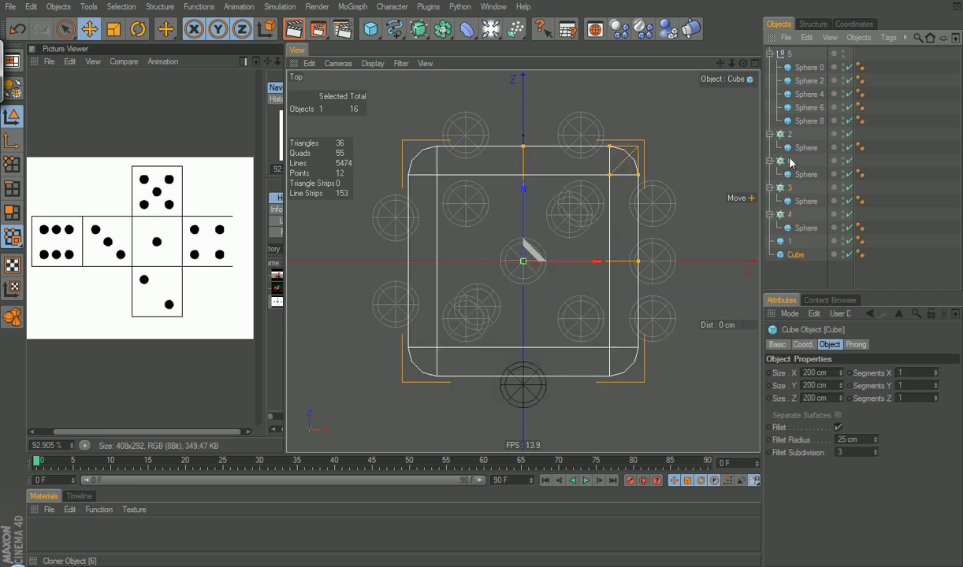
{"action": "left_click", "coordinate": [789, 188]}
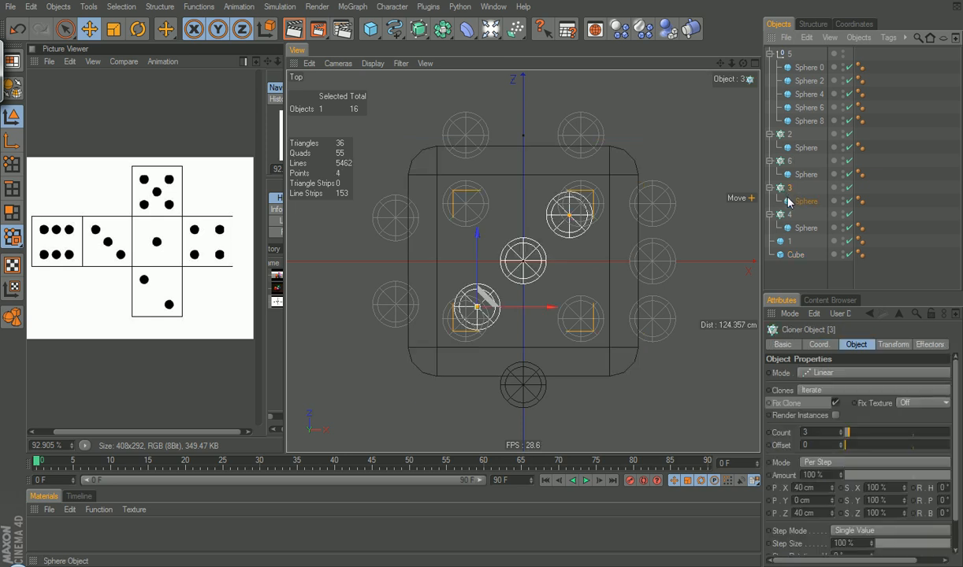
{"action": "key", "text": "F3"}
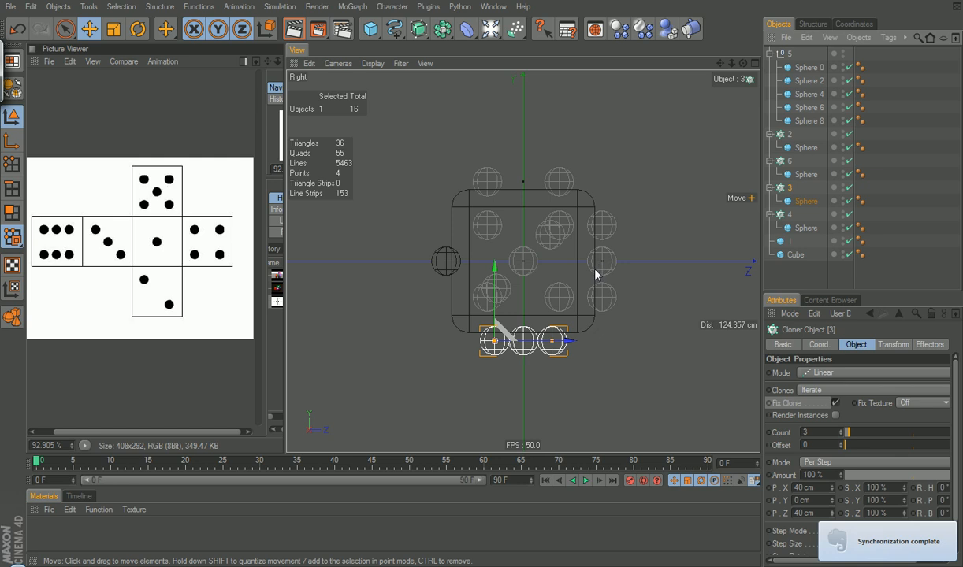
{"action": "key", "text": "F4"}
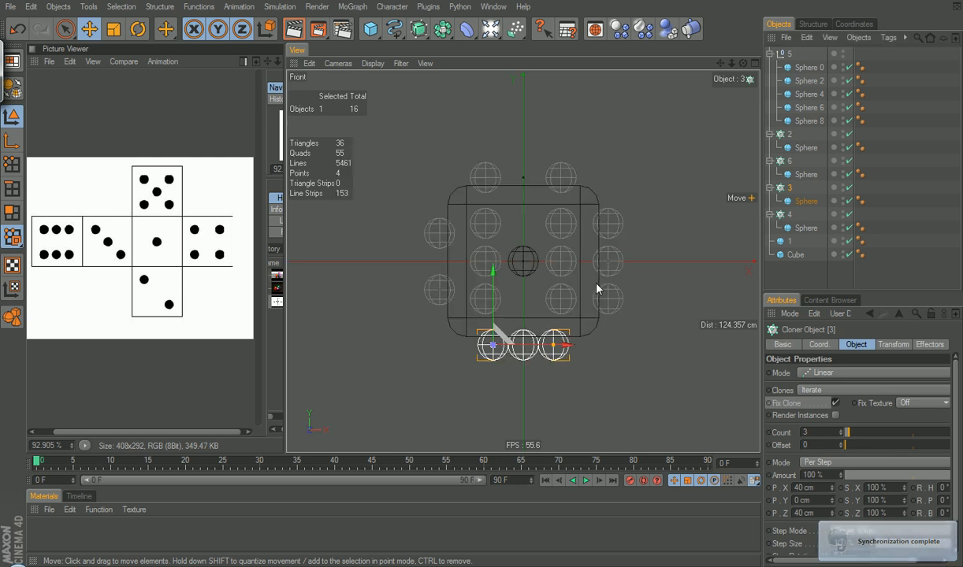
{"action": "key", "text": "F1"}
{"action": "mouse_move", "coordinate": [457, 265]}
{"action": "left_mouse_down", "text": "alt"}
{"action": "mouse_move", "coordinate": [360, 271]}
{"action": "mouse_move", "coordinate": [570, 267]}
{"action": "mouse_move", "coordinate": [387, 257]}
{"action": "mouse_move", "coordinate": [451, 280]}
{"action": "mouse_move", "coordinate": [621, 262]}
{"action": "mouse_move", "coordinate": [564, 292]}
{"action": "mouse_move", "coordinate": [432, 258]}
{"action": "left_mouse_up", "text": "alt"}
{"action": "left_click", "coordinate": [794, 272]}
{"action": "left_click_drag", "start_coordinate": [504, 252], "coordinate": [414, 335], "text": "alt"}
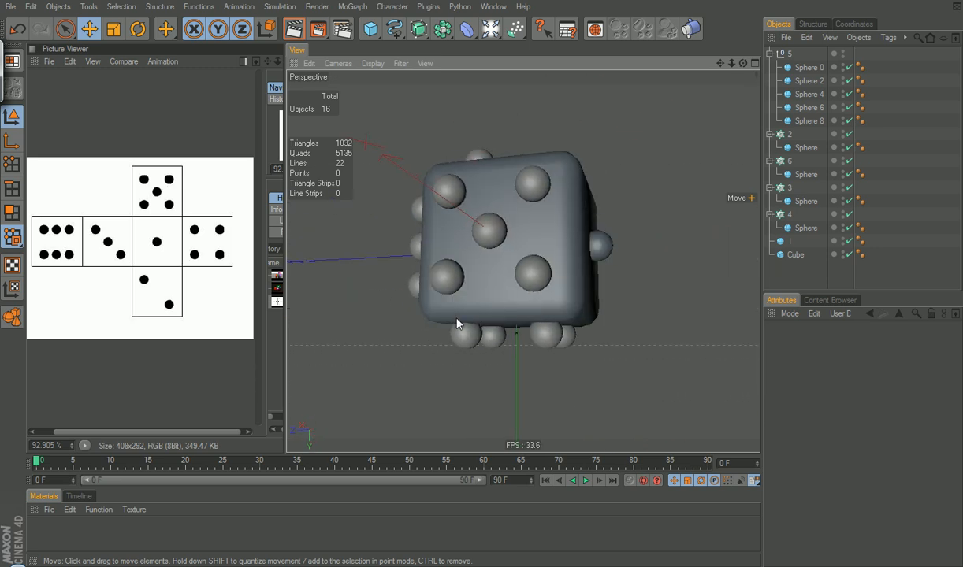
Group all pip objects, from null 5 through sphere 1, under one null separate from the cube
{"action": "left_click", "coordinate": [789, 55]}
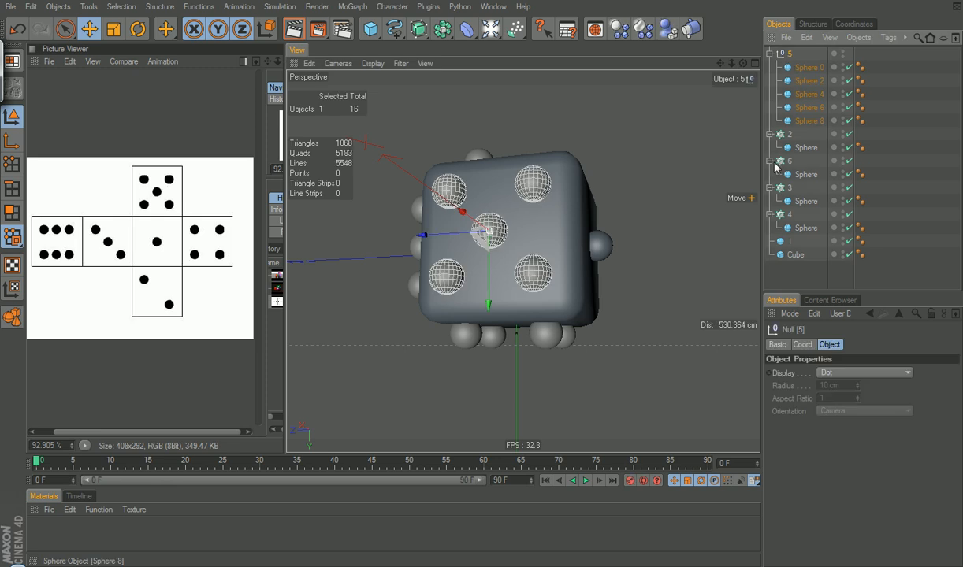
{"action": "left_click", "coordinate": [784, 243], "text": "shift"}
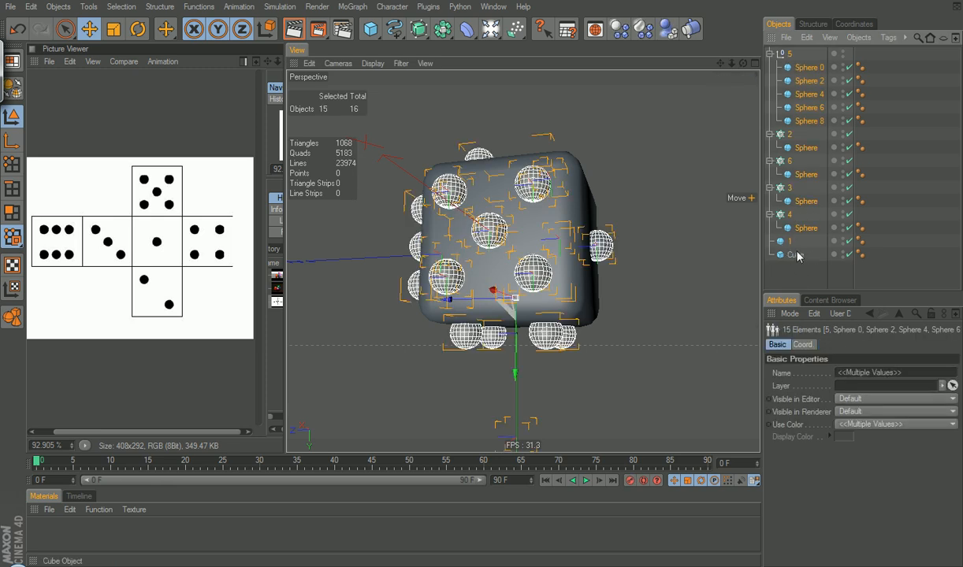
{"action": "key", "text": "alt+g"}
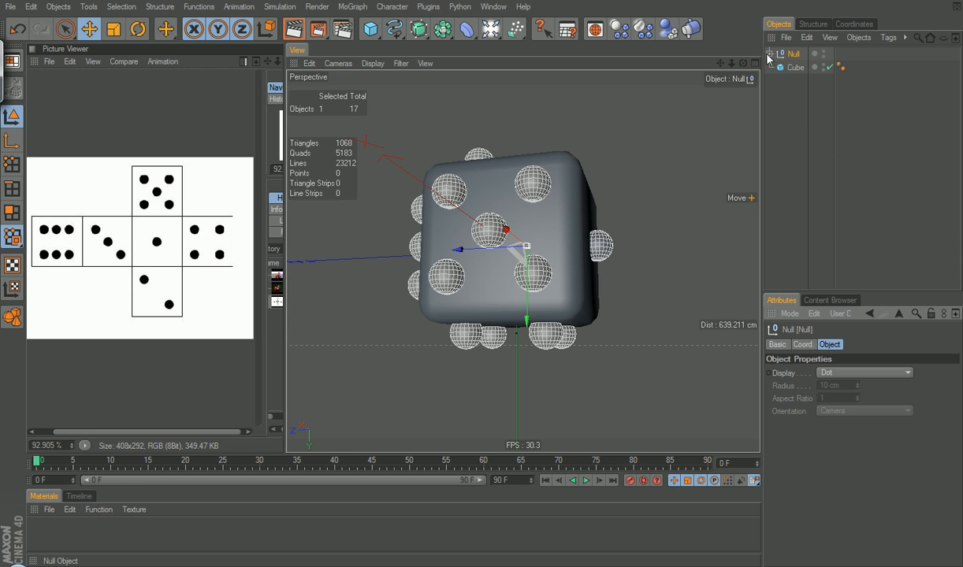
{"action": "right_click", "coordinate": [793, 59]}
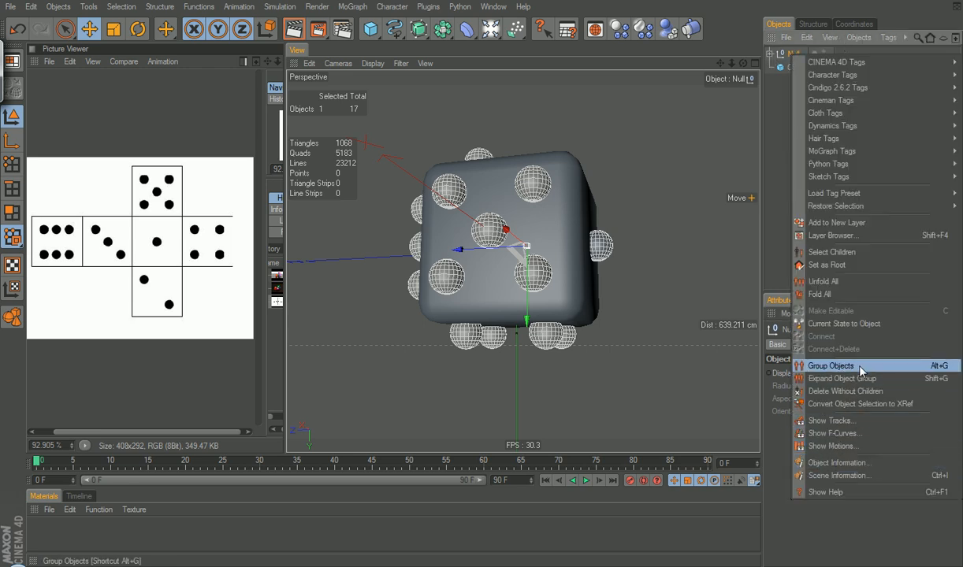
{"action": "left_click", "coordinate": [791, 66]}
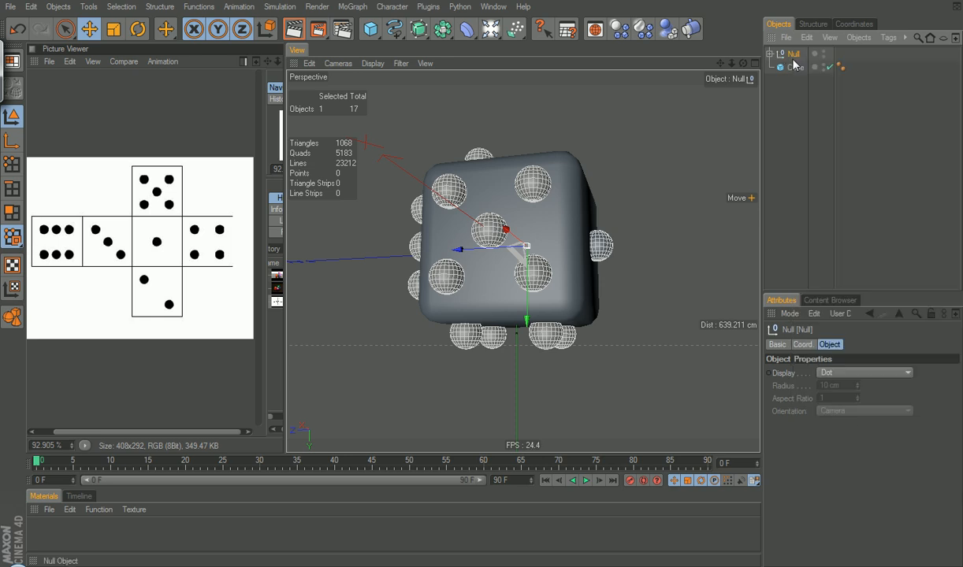
{"action": "left_click", "coordinate": [800, 151]}
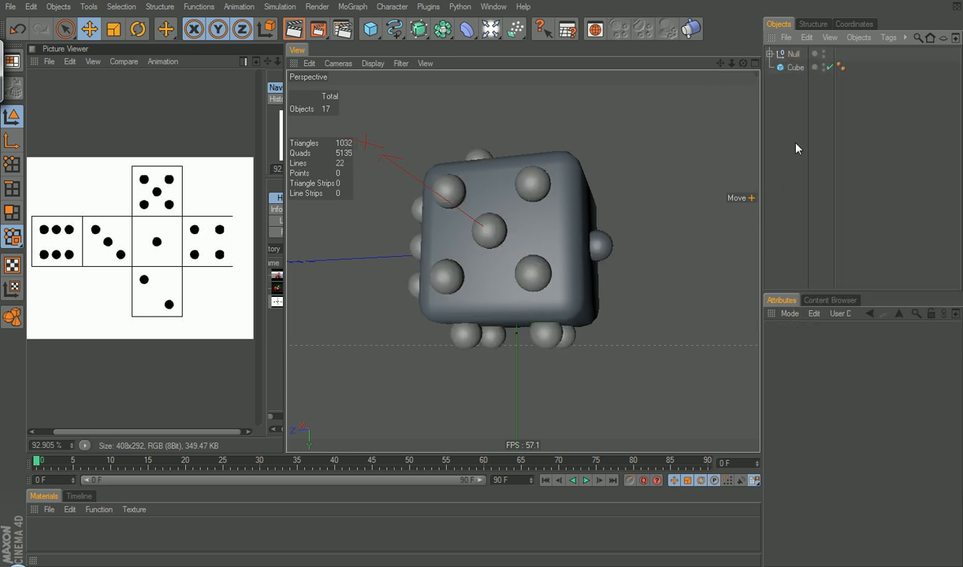
Add a Boole object and nest the cube and the pips' null inside it, with the cube first
{"action": "left_click_drag", "start_coordinate": [652, 243], "coordinate": [739, 131], "text": "alt"}
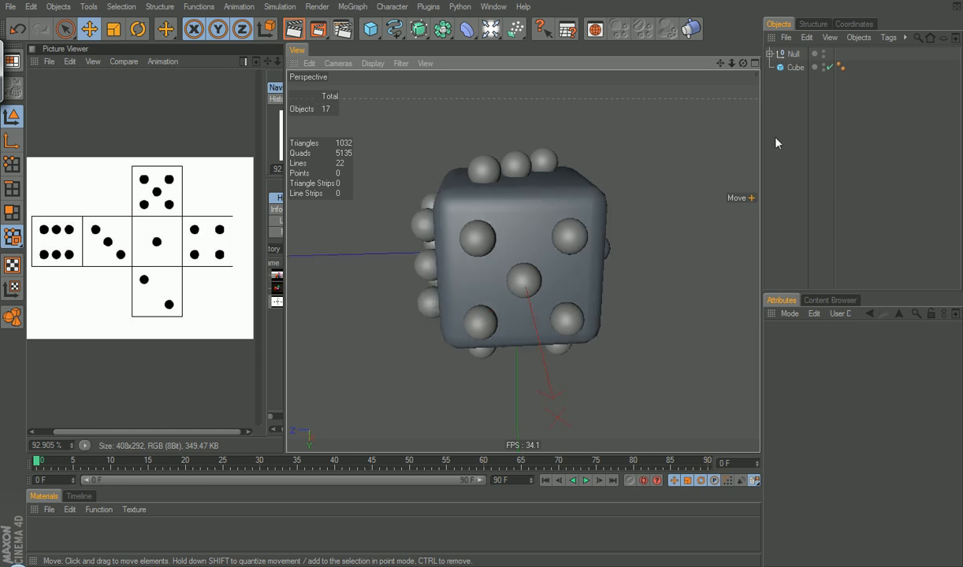
{"action": "left_click", "coordinate": [793, 54]}
{"action": "left_click_drag", "start_coordinate": [651, 144], "coordinate": [312, 327], "text": "alt"}
{"action": "left_click", "coordinate": [795, 67]}
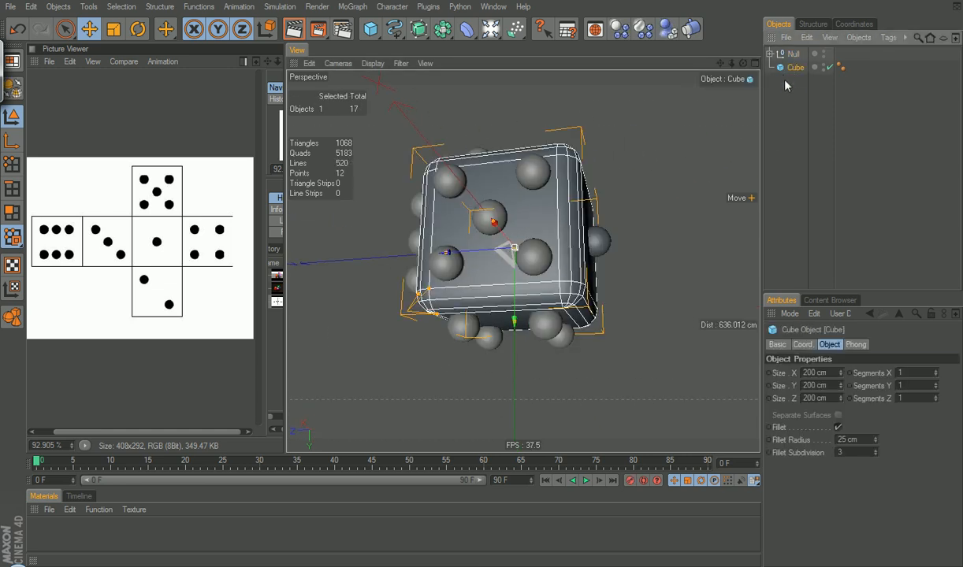
{"action": "left_click", "coordinate": [793, 96]}
{"action": "left_click_drag", "start_coordinate": [610, 208], "coordinate": [598, 233], "text": "alt"}
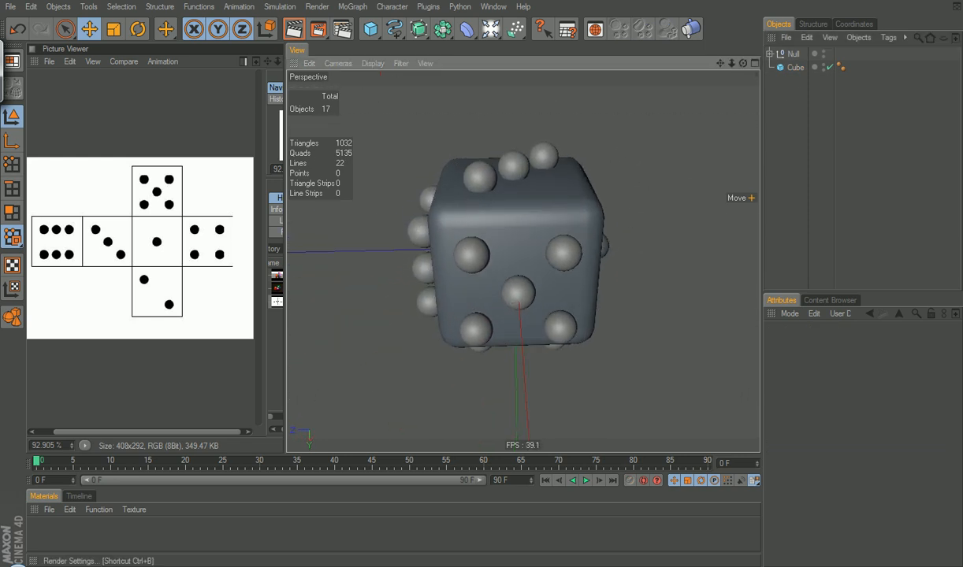
{"action": "left_click", "coordinate": [442, 29]}
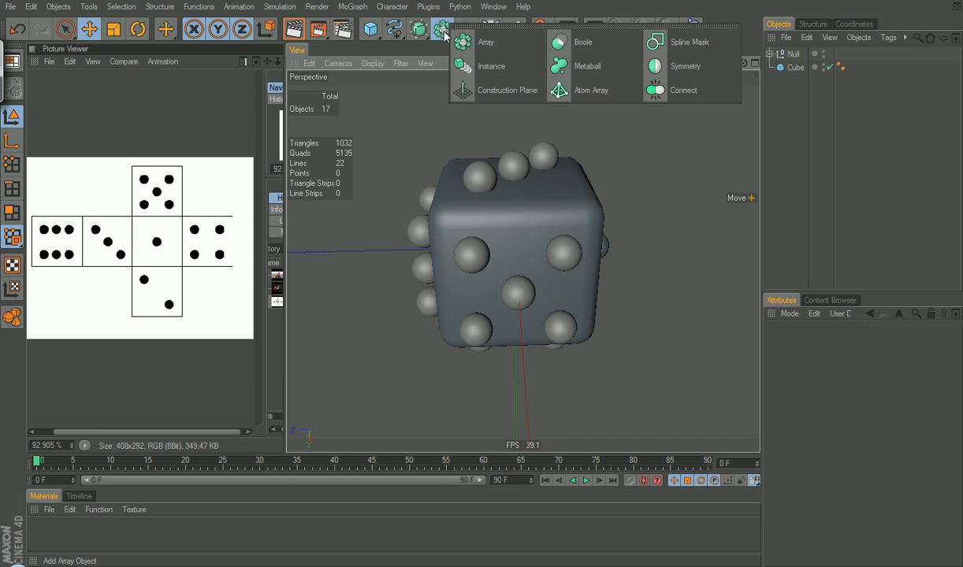
{"action": "left_click", "coordinate": [579, 43]}
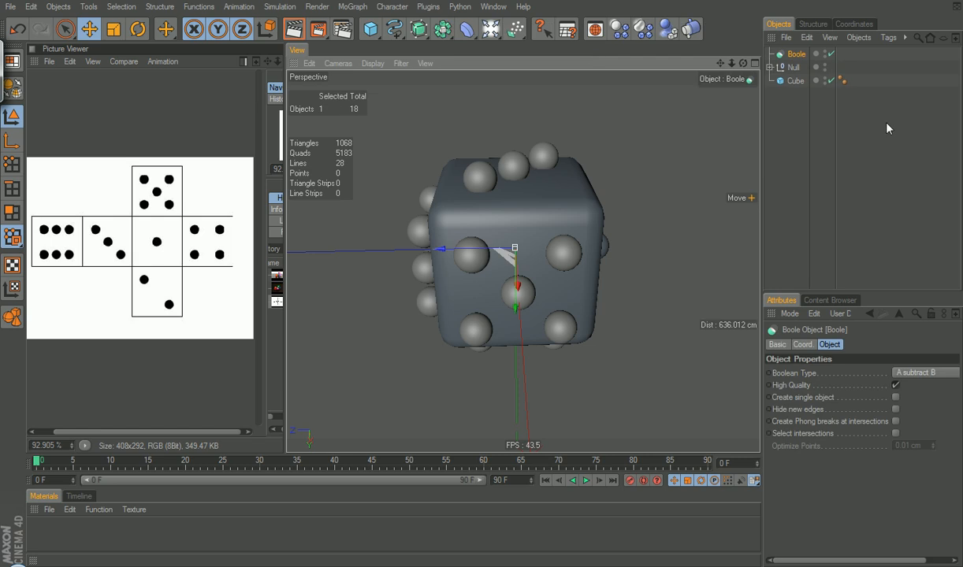
{"action": "left_click_drag", "start_coordinate": [793, 71], "coordinate": [800, 58]}
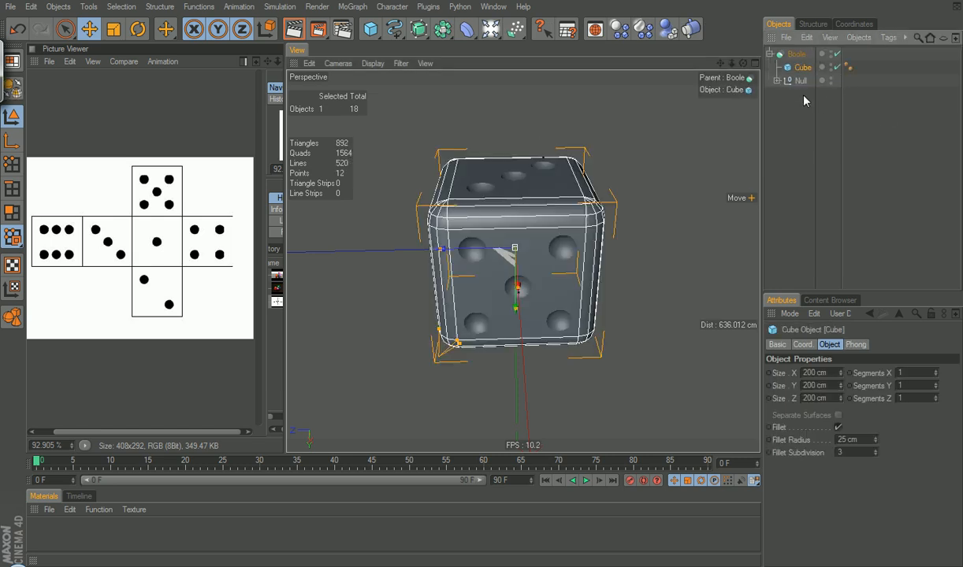
Review the Boole's Boolean Type options and keep A subtract B
{"action": "left_click", "coordinate": [796, 56]}
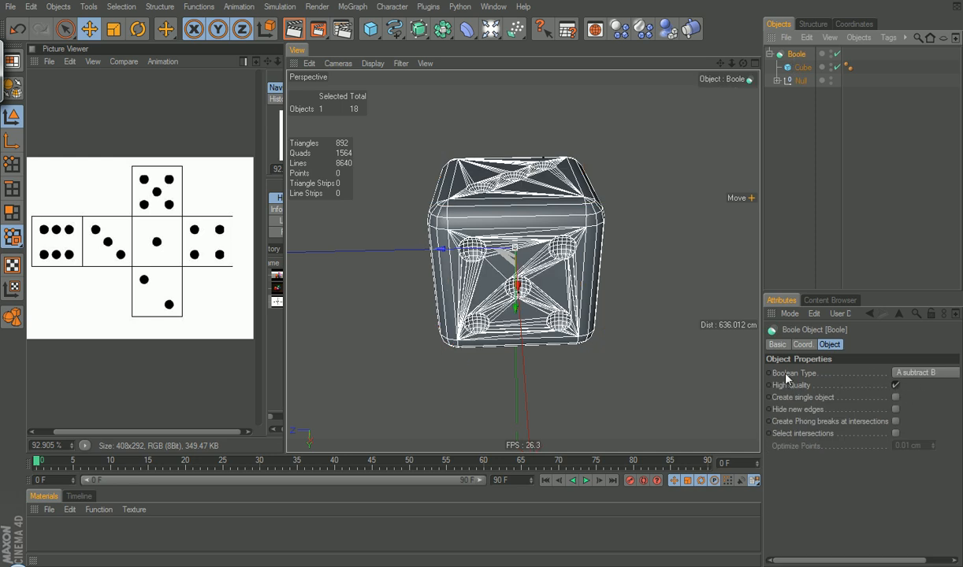
{"action": "left_click", "coordinate": [919, 377]}
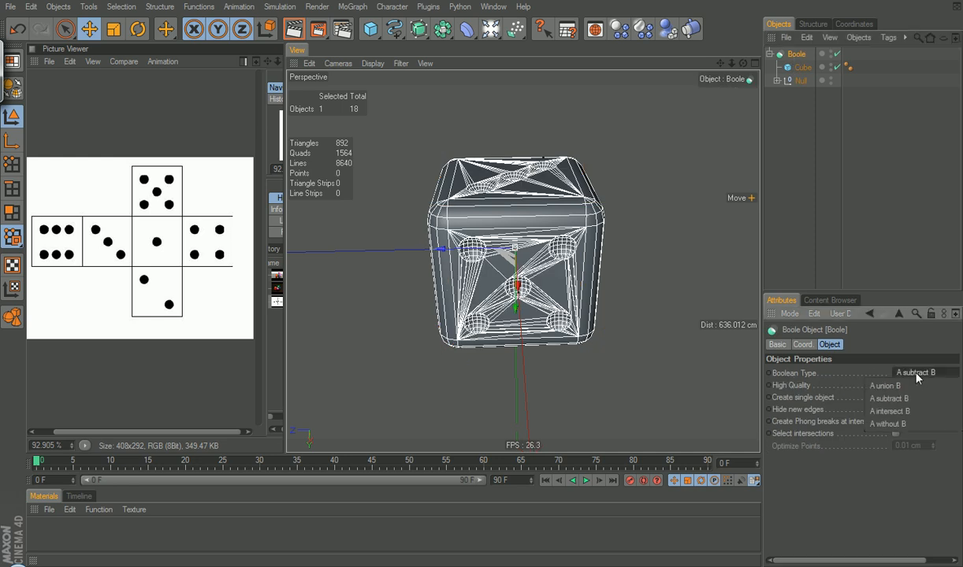
{"action": "left_click", "coordinate": [915, 373]}
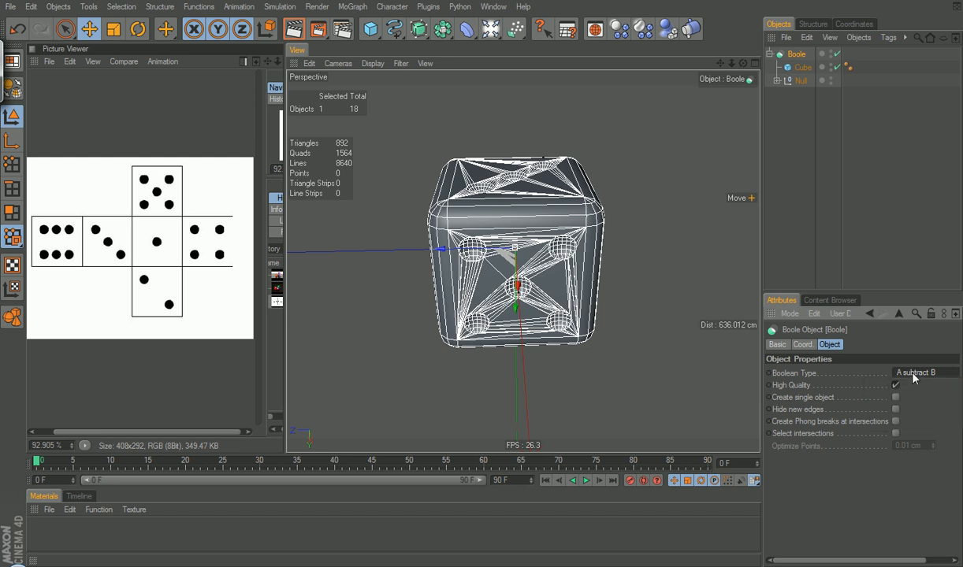
{"action": "left_click", "coordinate": [804, 215]}
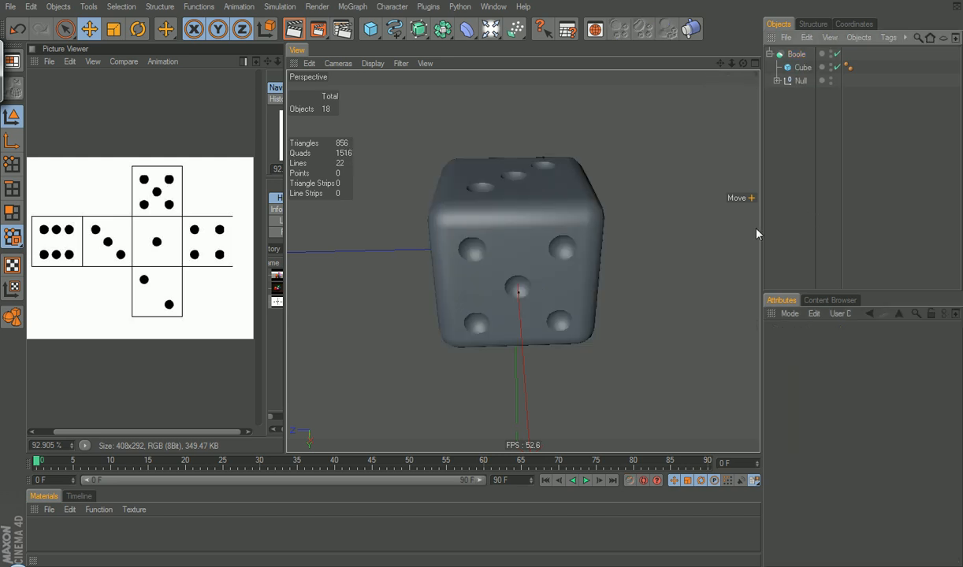
Examine the carved pips on the die's faces and how the cube and the pips' null combine inside the Boole
{"action": "left_click_drag", "start_coordinate": [645, 318], "coordinate": [483, 426], "text": "alt"}
{"action": "left_click_drag", "start_coordinate": [512, 349], "coordinate": [568, 256], "text": "alt"}
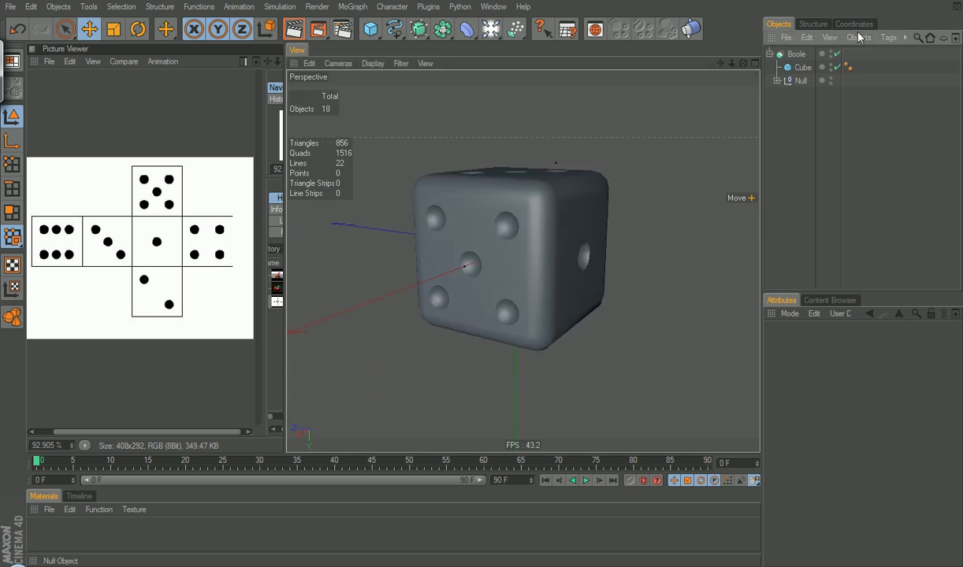
{"action": "left_click", "coordinate": [797, 55]}
{"action": "left_click", "coordinate": [799, 108]}
{"action": "left_click_drag", "start_coordinate": [711, 127], "coordinate": [695, 103], "text": "alt"}
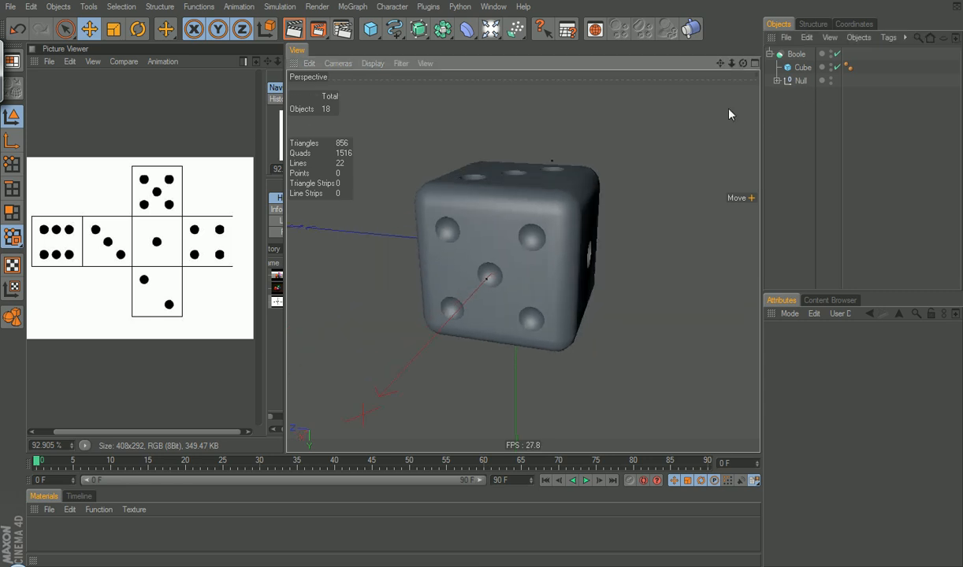
{"action": "left_click", "coordinate": [797, 81]}
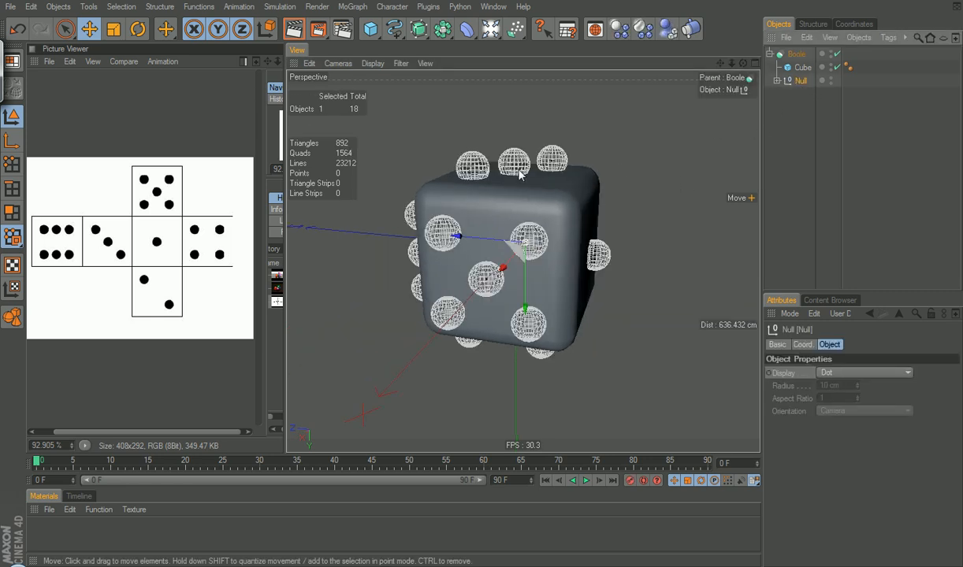
{"action": "left_click", "coordinate": [767, 88]}
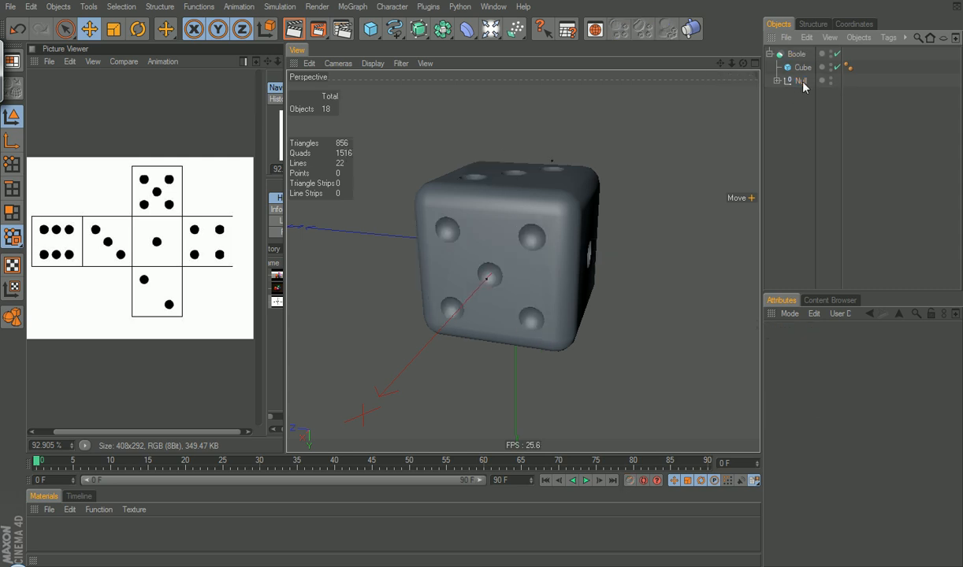
{"action": "left_click", "coordinate": [800, 68]}
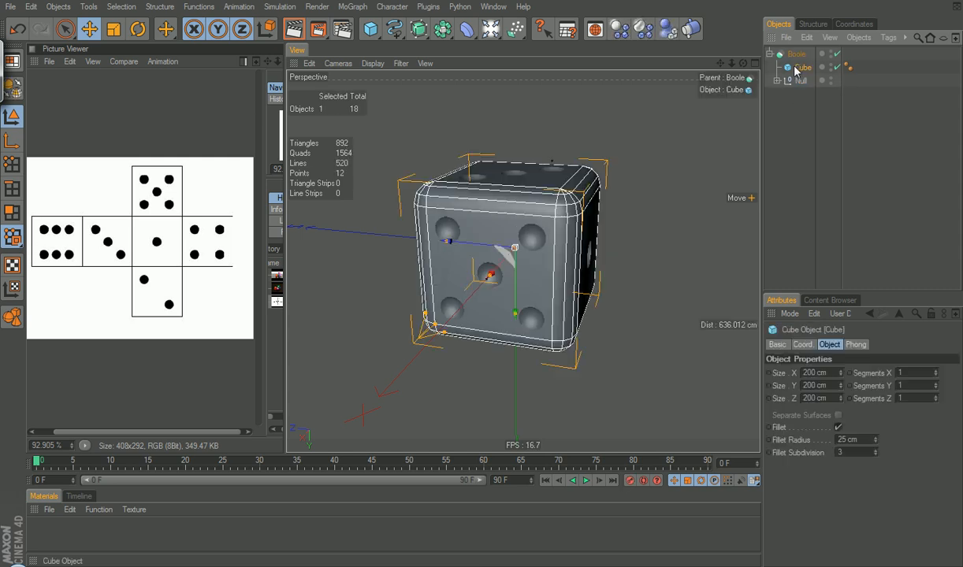
{"action": "left_click_drag", "start_coordinate": [544, 146], "coordinate": [488, 220], "text": "alt"}
{"action": "scroll", "coordinate": [694, 130], "scroll_direction": "up", "scroll_amount": 10}
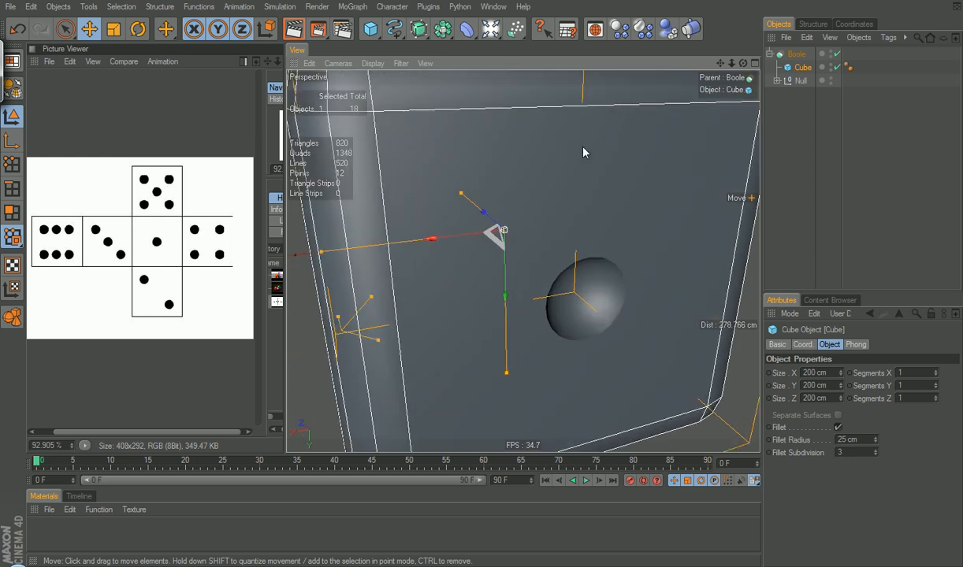
{"action": "left_click_drag", "start_coordinate": [607, 277], "coordinate": [693, 134], "text": "alt"}
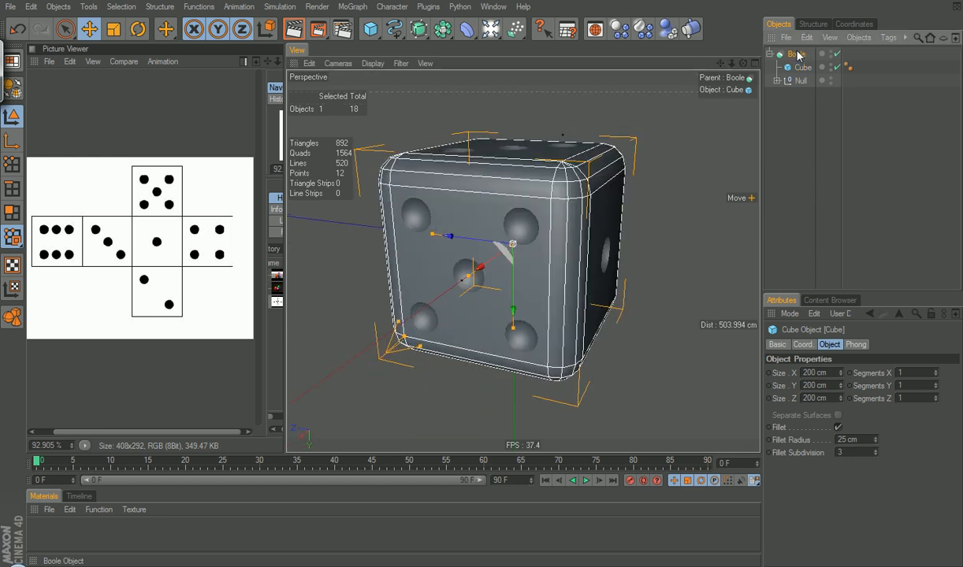
{"action": "left_click", "coordinate": [796, 53]}
{"action": "left_click", "coordinate": [803, 95]}
{"action": "left_click_drag", "start_coordinate": [640, 200], "coordinate": [520, 278], "text": "alt"}
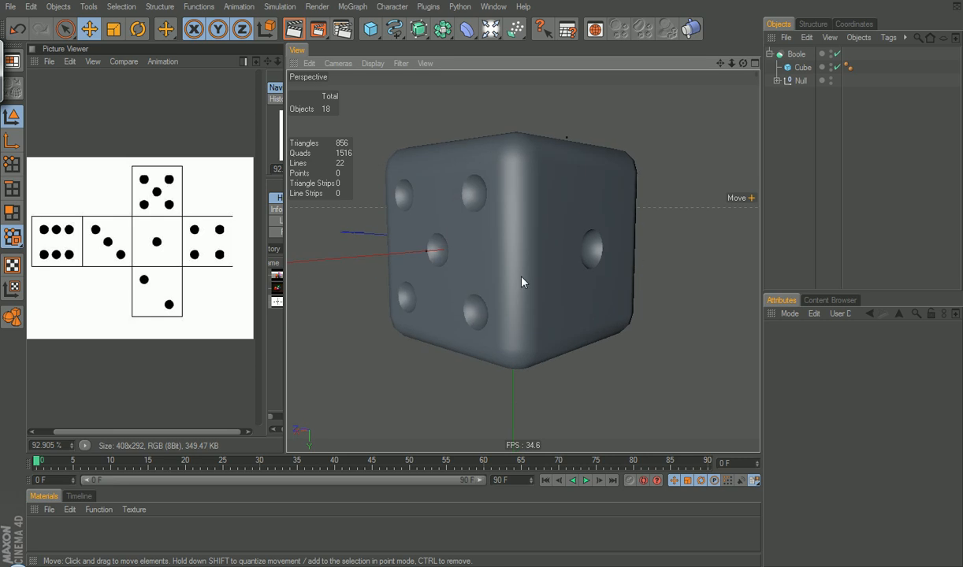
Create a new default material and apply it to the pips' null so it colours the carved holes
{"action": "double_click", "coordinate": [49, 520]}
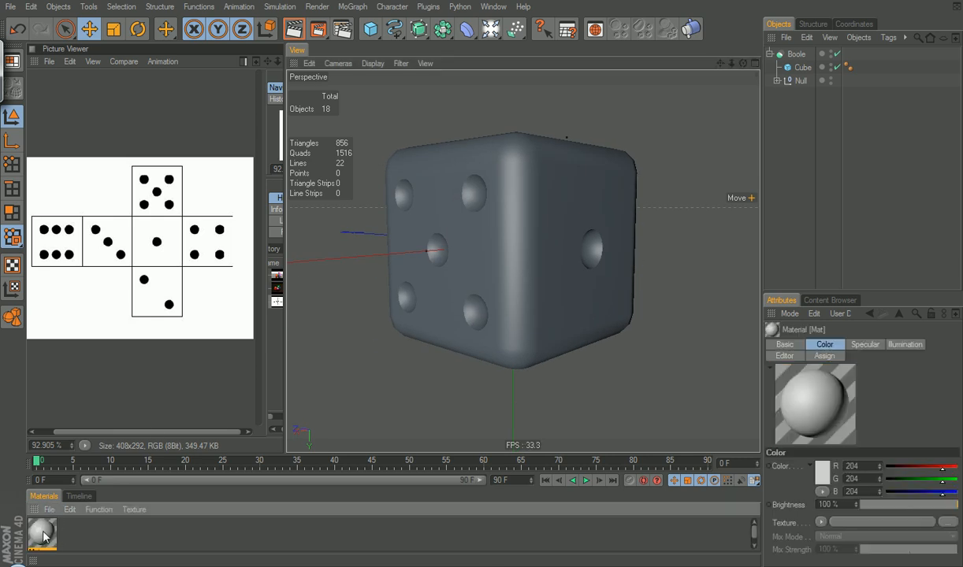
{"action": "left_click_drag", "start_coordinate": [42, 533], "coordinate": [86, 483]}
{"action": "left_click_drag", "start_coordinate": [801, 87], "coordinate": [801, 81]}
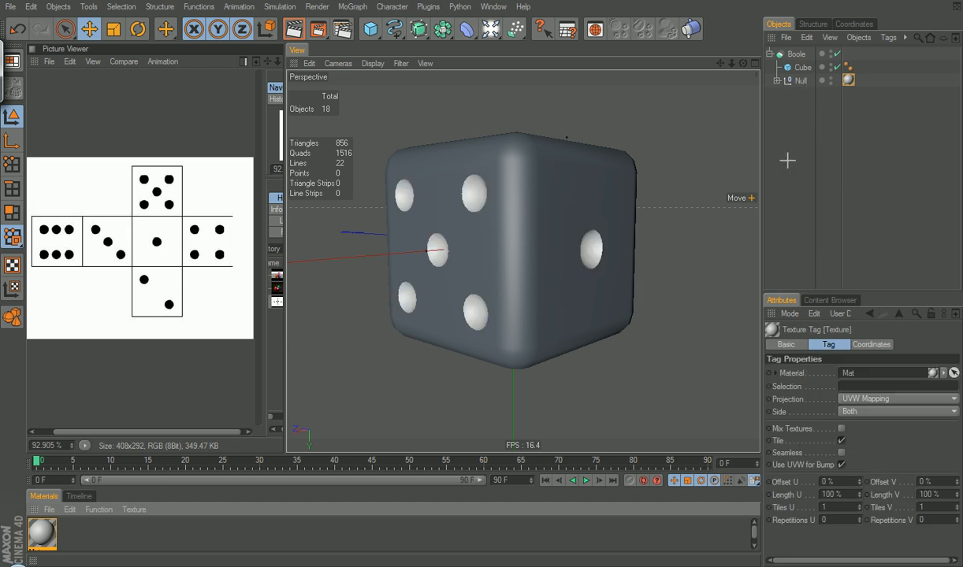
{"action": "left_click", "coordinate": [635, 286]}
{"action": "left_click_drag", "start_coordinate": [636, 286], "coordinate": [564, 287], "text": "alt"}
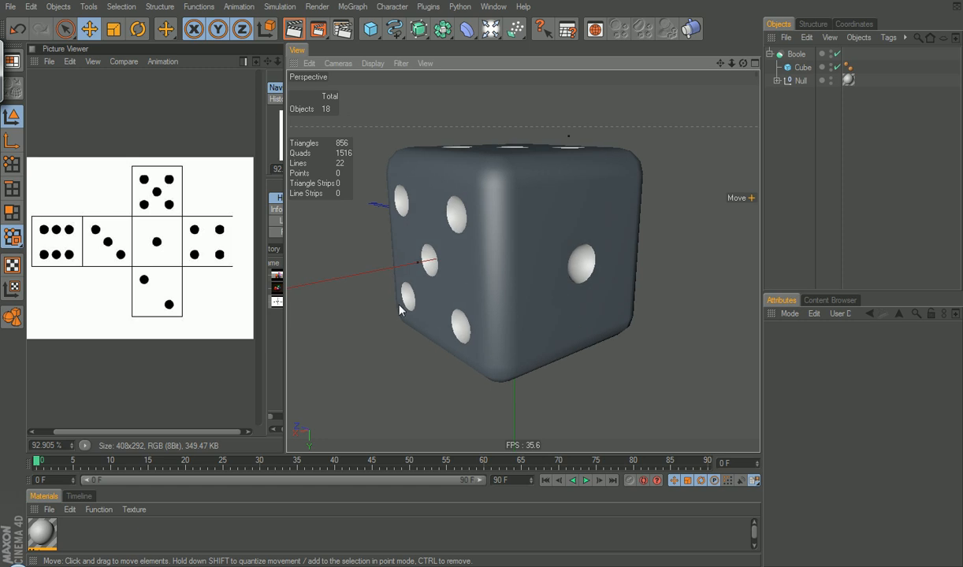
Show the coloured dice render as reference and load the "wet red" preset from the Broadcast glossy materials
{"action": "left_click", "coordinate": [277, 280]}
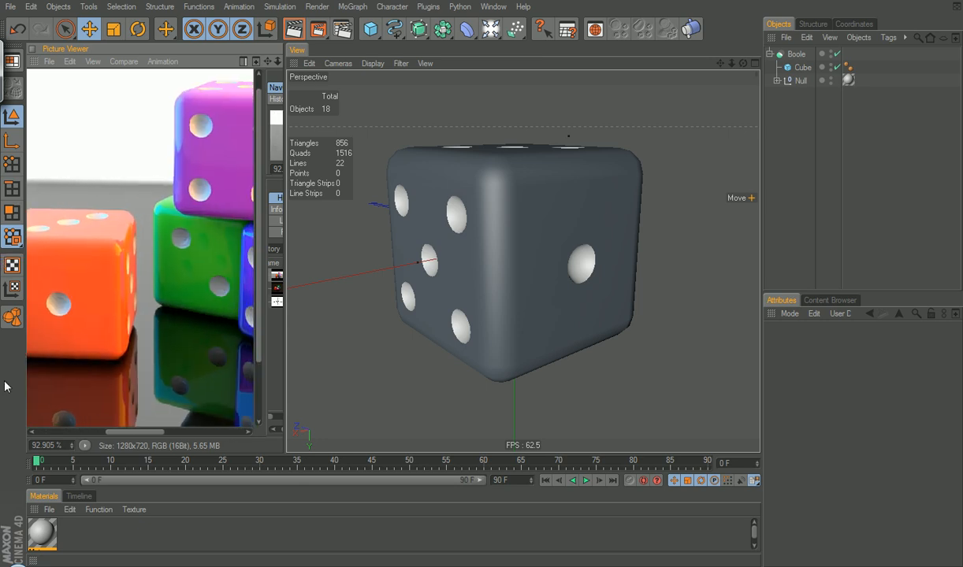
{"action": "left_click", "coordinate": [50, 511]}
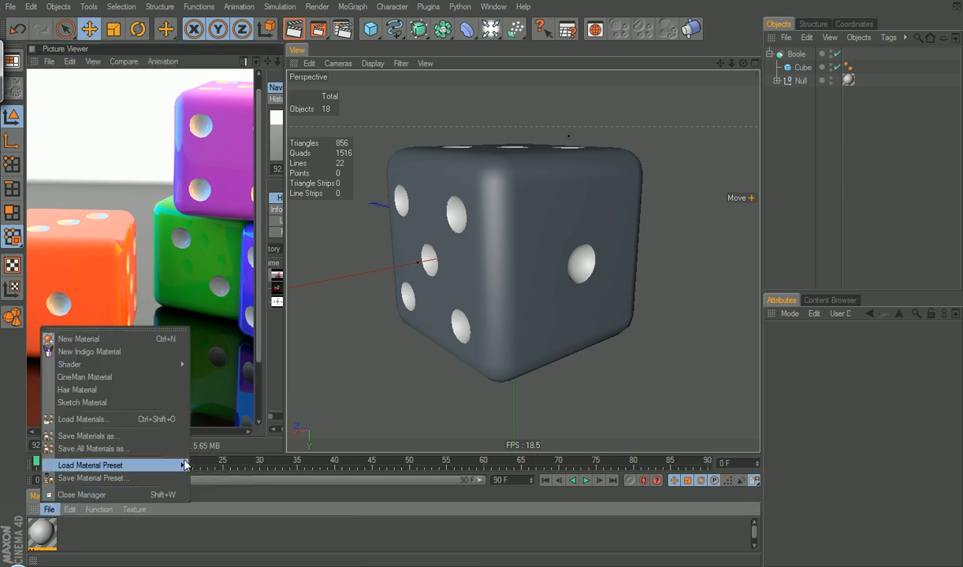
{"action": "mouse_move", "coordinate": [180, 464]}
{"action": "mouse_move", "coordinate": [219, 465]}
{"action": "mouse_move", "coordinate": [363, 472]}
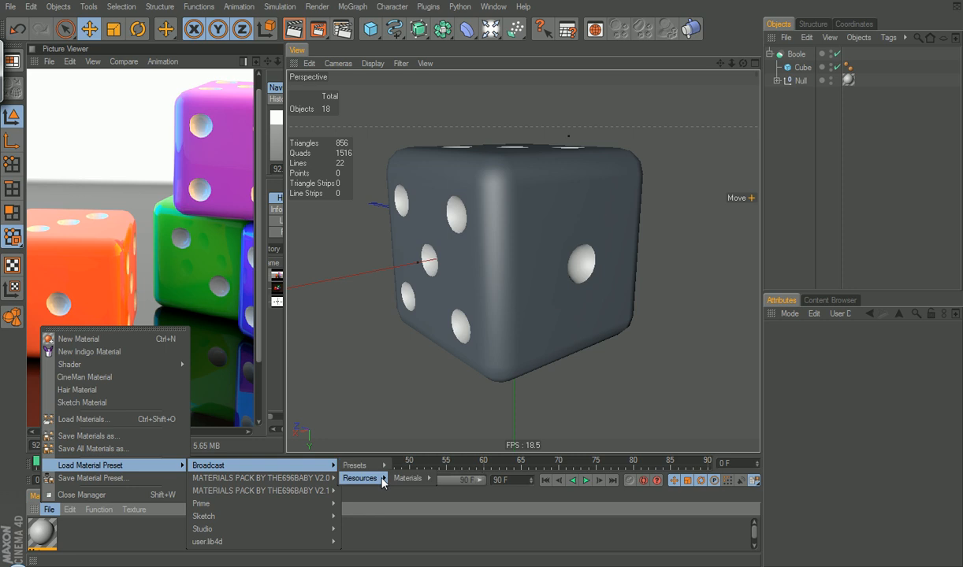
{"action": "mouse_move", "coordinate": [409, 479]}
{"action": "mouse_move", "coordinate": [462, 481]}
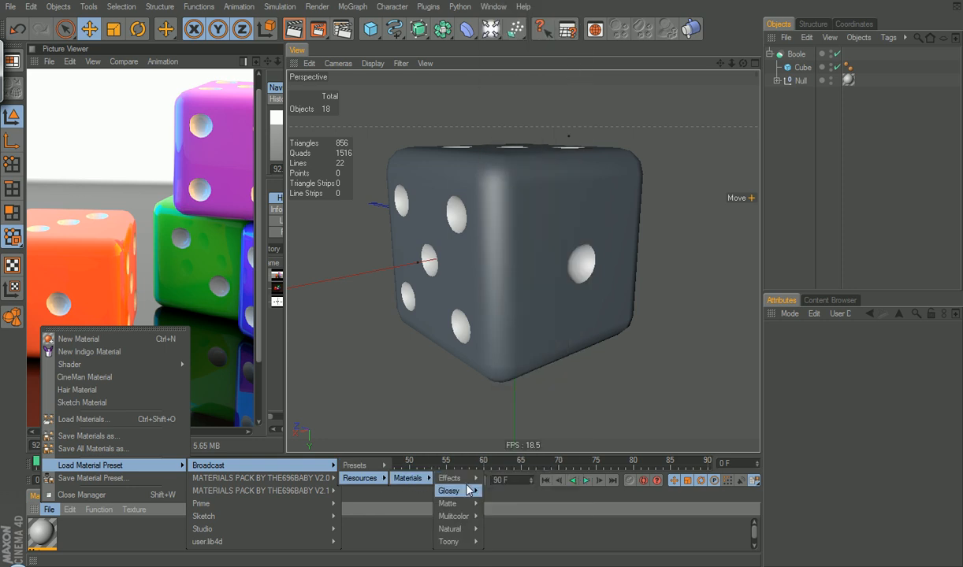
{"action": "mouse_move", "coordinate": [522, 561]}
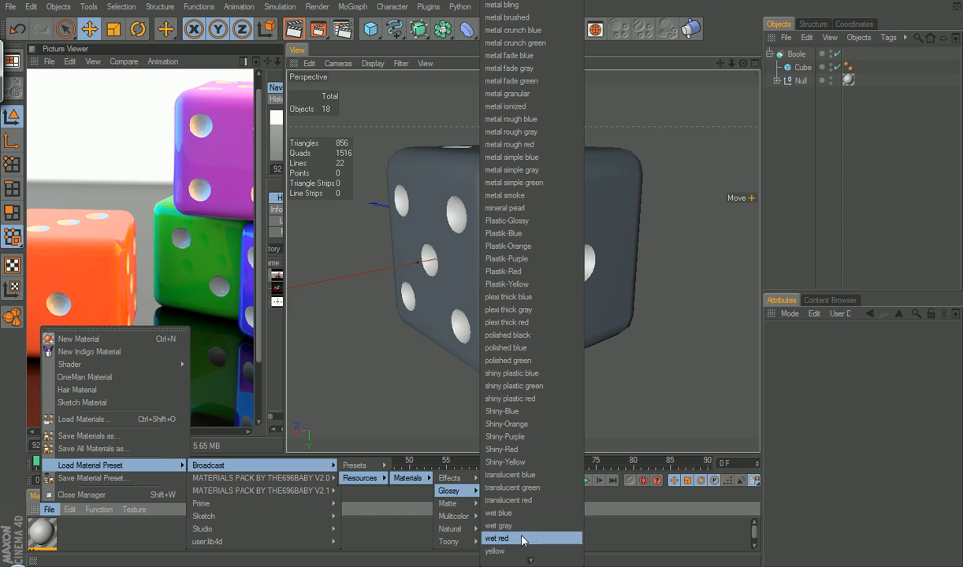
{"action": "left_click", "coordinate": [514, 539]}
Disable Environment and set reflection brightness to 50% in the wet red material, and apply it to the cube
{"action": "double_click", "coordinate": [40, 536]}
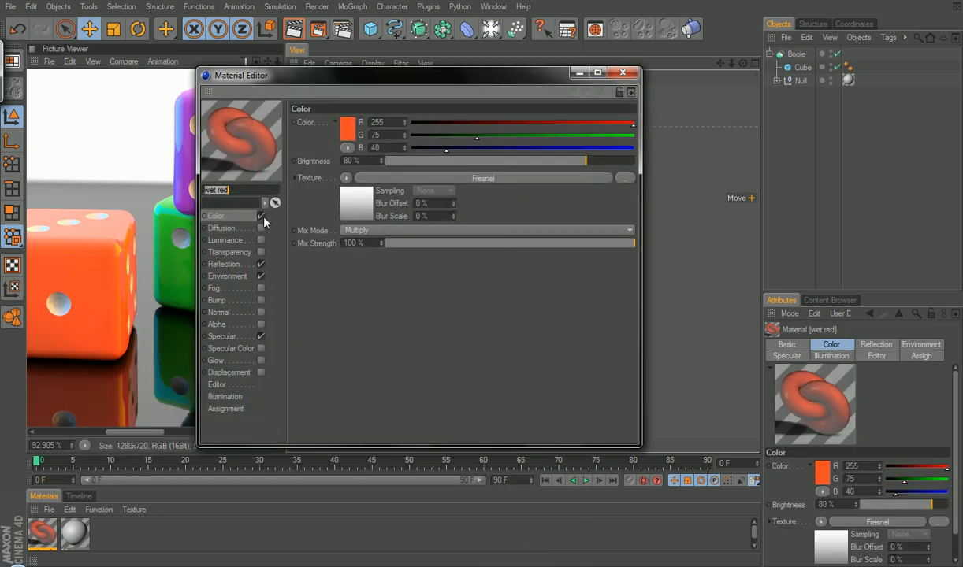
{"action": "left_click", "coordinate": [261, 277]}
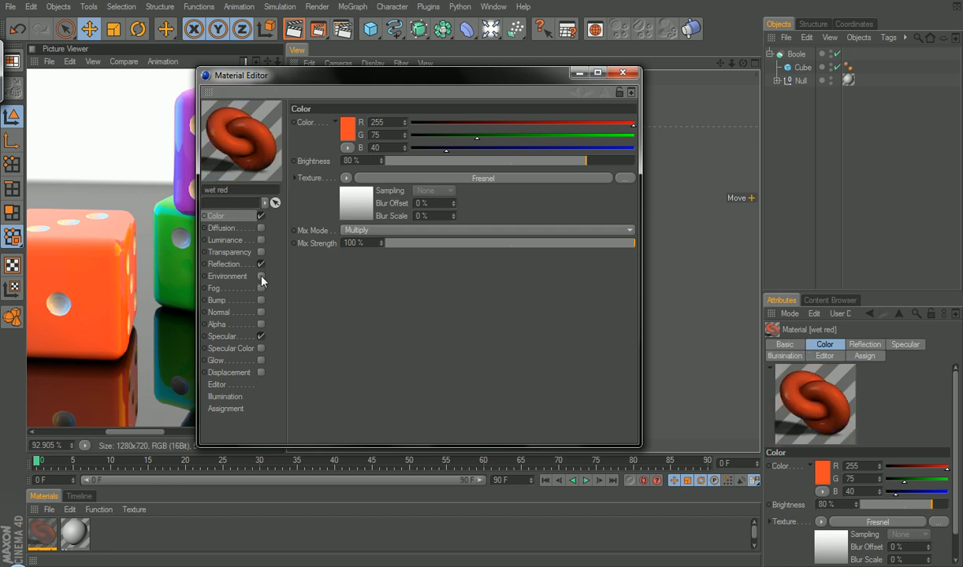
{"action": "left_click", "coordinate": [224, 264]}
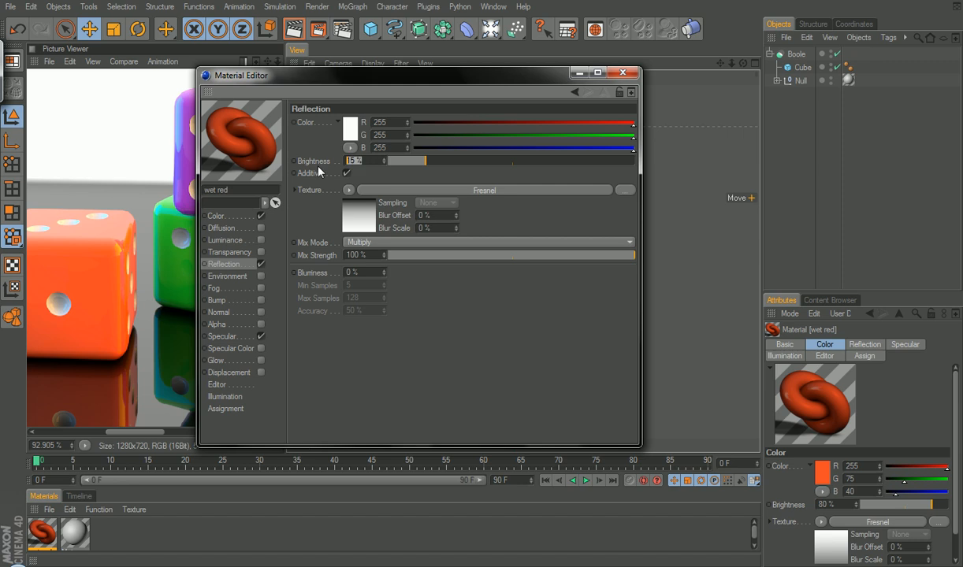
{"action": "type", "text": "50"}
{"action": "key", "text": "Return"}
{"action": "left_click", "coordinate": [216, 216]}
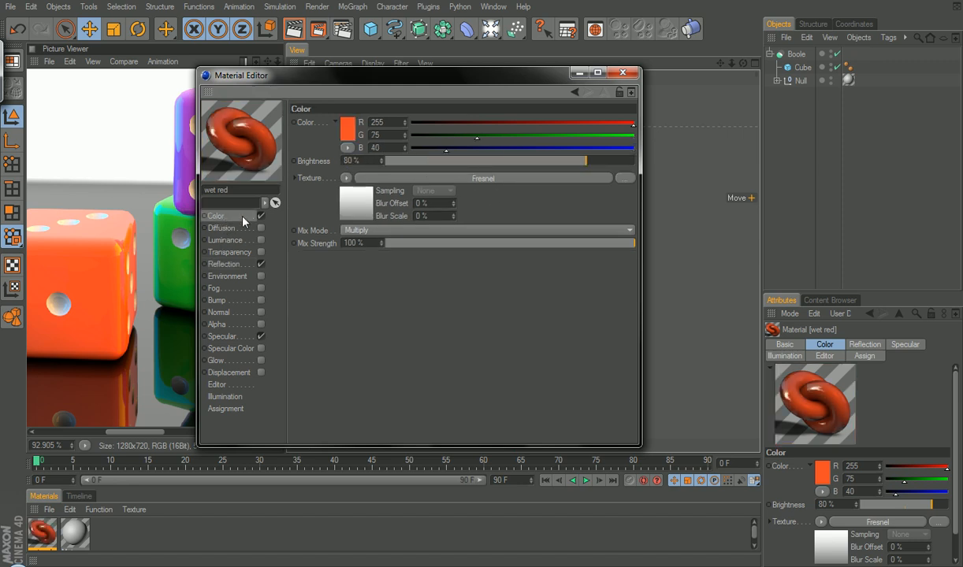
{"action": "left_click", "coordinate": [623, 73]}
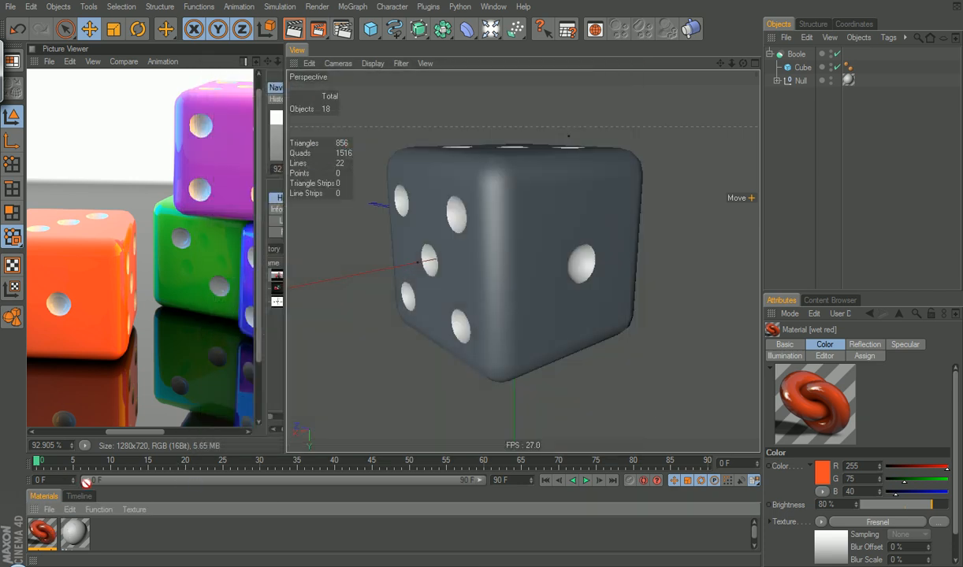
{"action": "left_click_drag", "start_coordinate": [707, 105], "coordinate": [776, 70]}
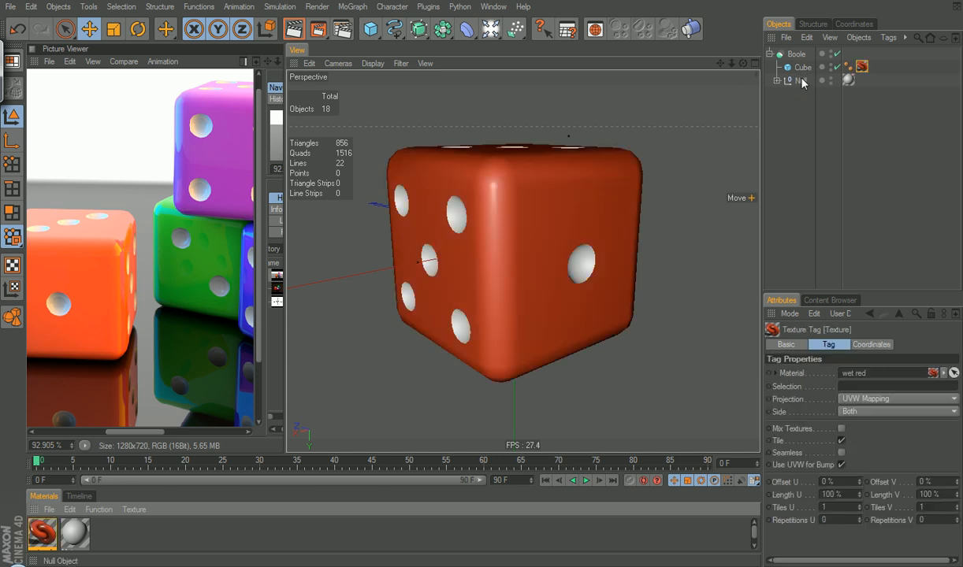
Duplicate the wet red material and make the copy white by setting its colour's G and B to 255
{"action": "left_click_drag", "start_coordinate": [48, 534], "coordinate": [32, 534]}
{"action": "double_click", "coordinate": [42, 533]}
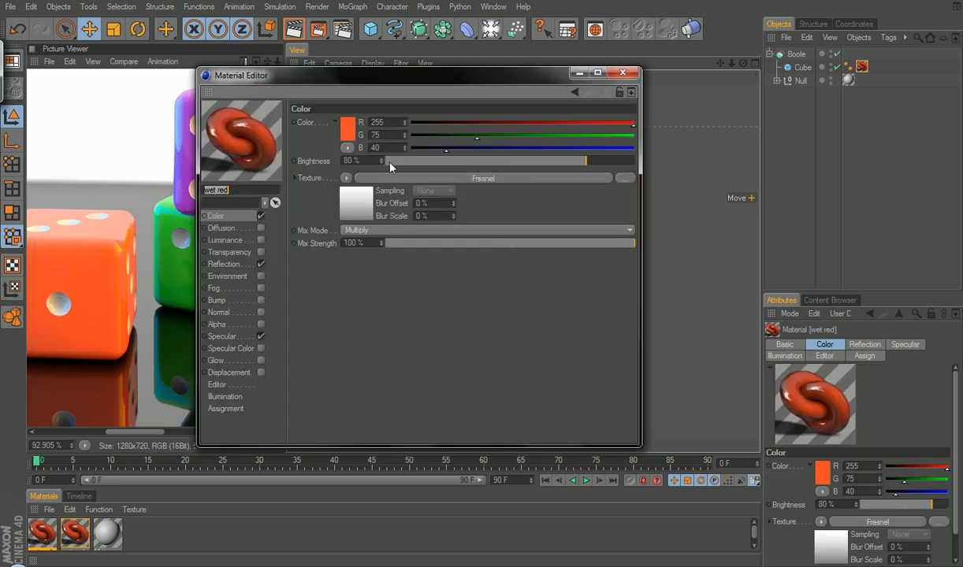
{"action": "left_click", "coordinate": [375, 134]}
{"action": "type", "text": "255"}
{"action": "key", "text": "Tab"}
{"action": "type", "text": "255"}
{"action": "key", "text": "Return"}
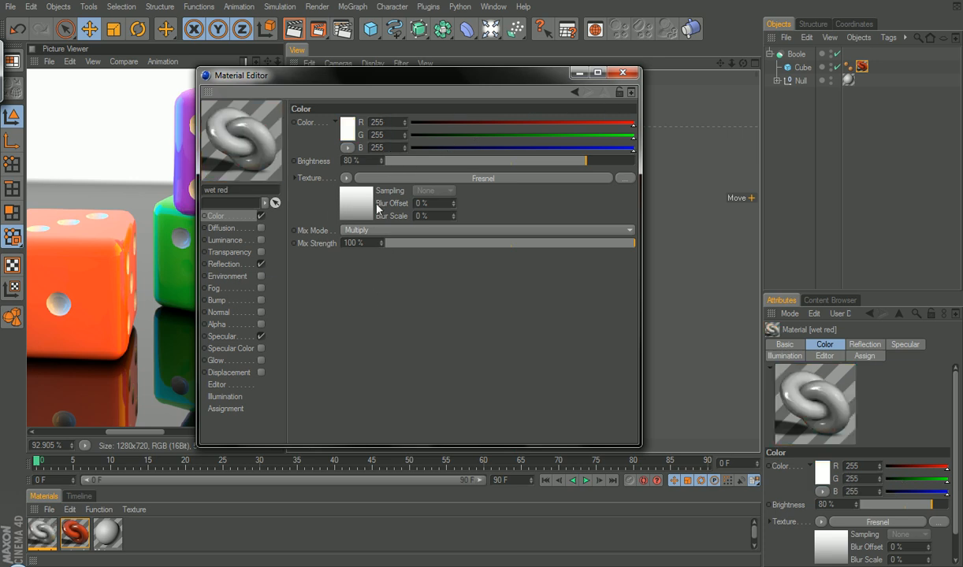
{"action": "left_click", "coordinate": [624, 73]}
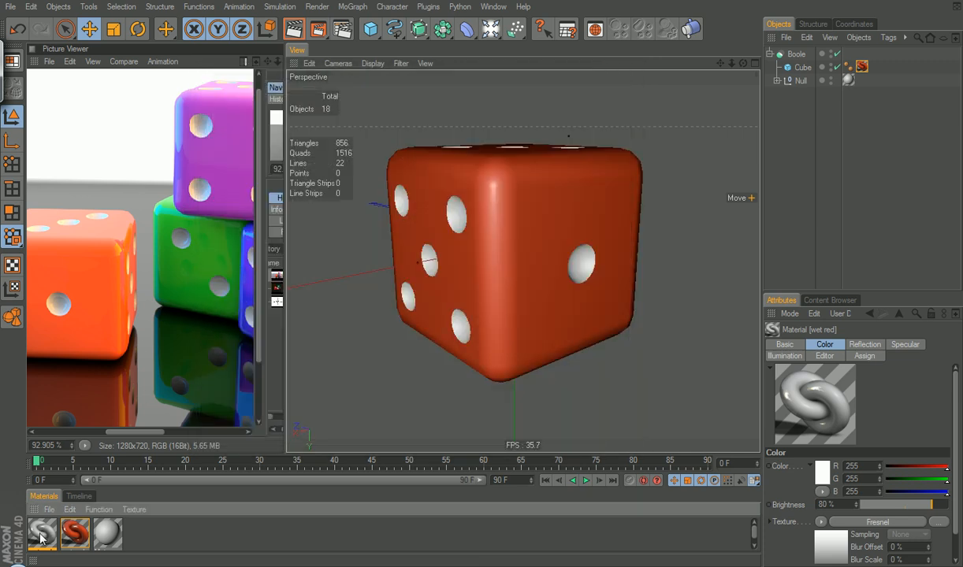
Replace the material on the pips' null with the white glossy copy and render the view to check the die
{"action": "left_click_drag", "start_coordinate": [793, 90], "coordinate": [848, 80]}
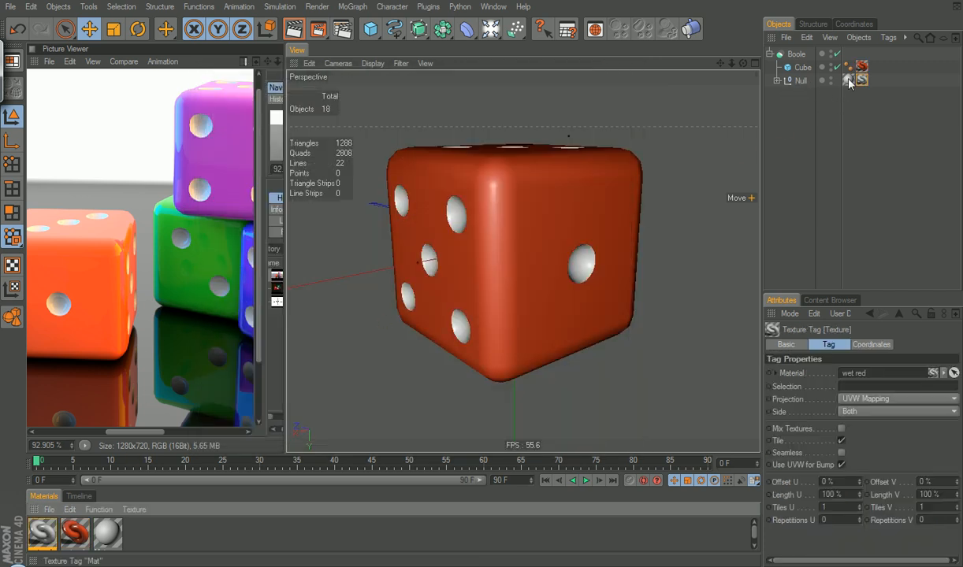
{"action": "left_click", "coordinate": [812, 122]}
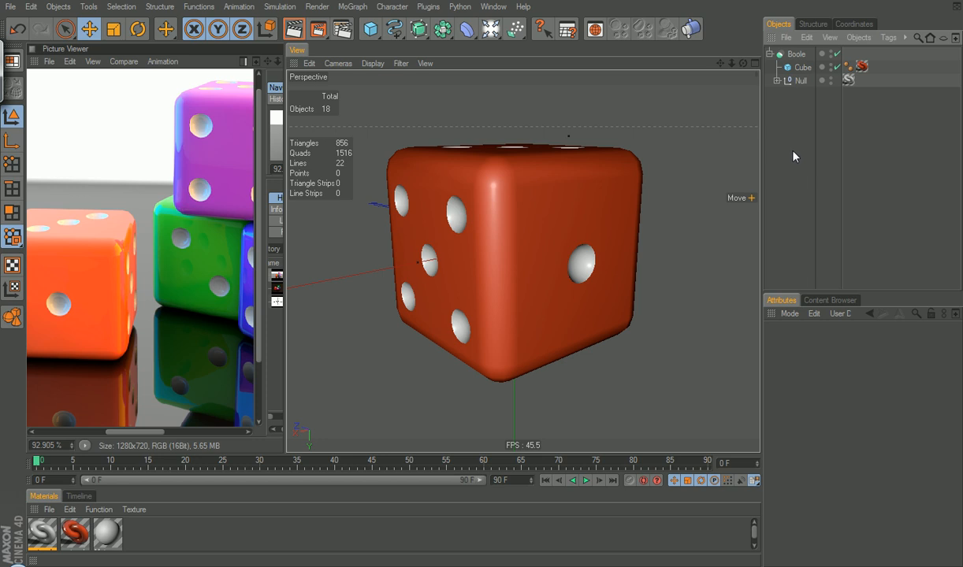
{"action": "key", "text": "ctrl+r"}
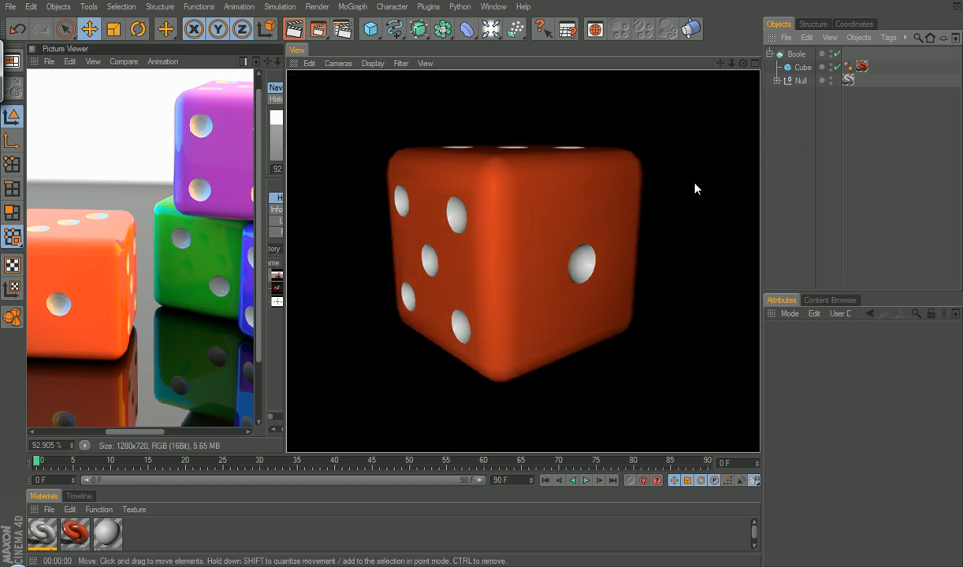
{"action": "left_click_drag", "start_coordinate": [746, 175], "coordinate": [648, 195], "text": "alt"}
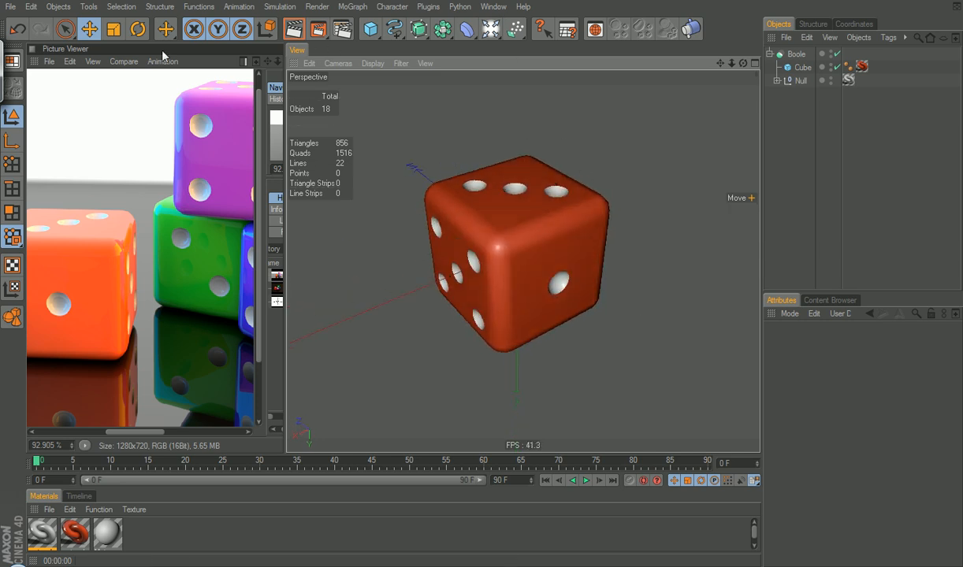
Dock the Picture Viewer as a tab together with the viewport and switch to the Dice1.c4d document
{"action": "left_click_drag", "start_coordinate": [34, 67], "coordinate": [282, 51]}
{"action": "left_click", "coordinate": [499, 7]}
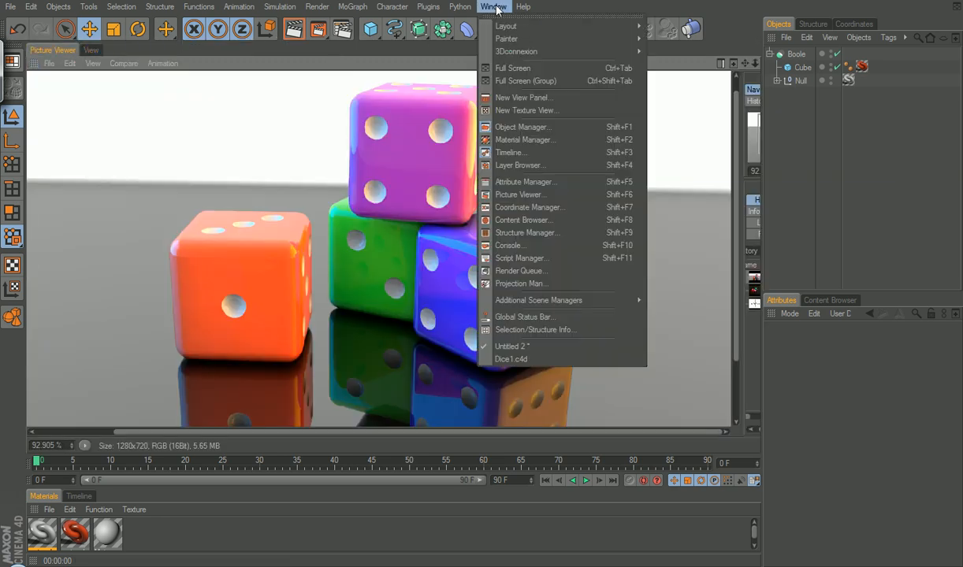
{"action": "left_click", "coordinate": [567, 357]}
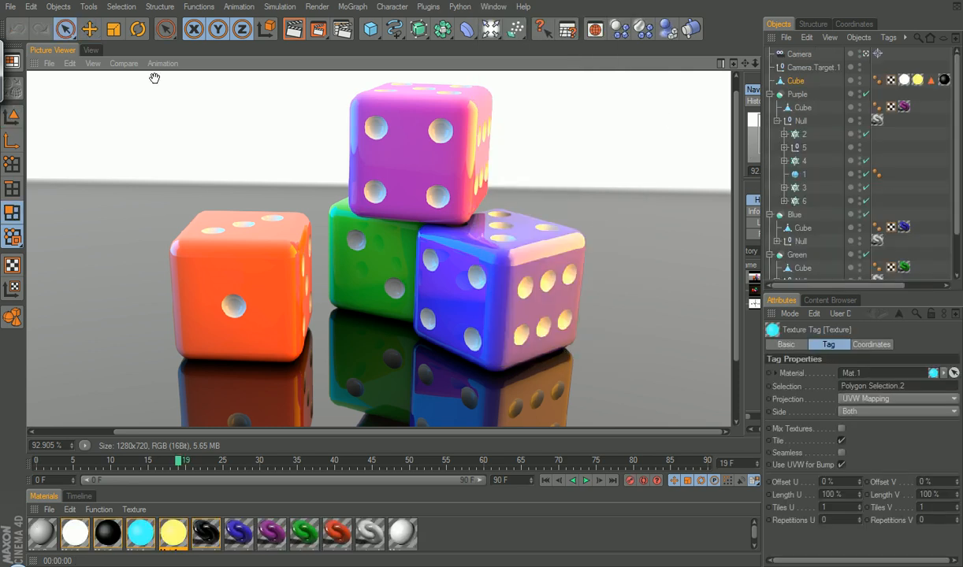
Show the dice scene's viewport, leave the scene camera and examine the coloured walls of the surrounding cube
{"action": "left_click", "coordinate": [91, 50]}
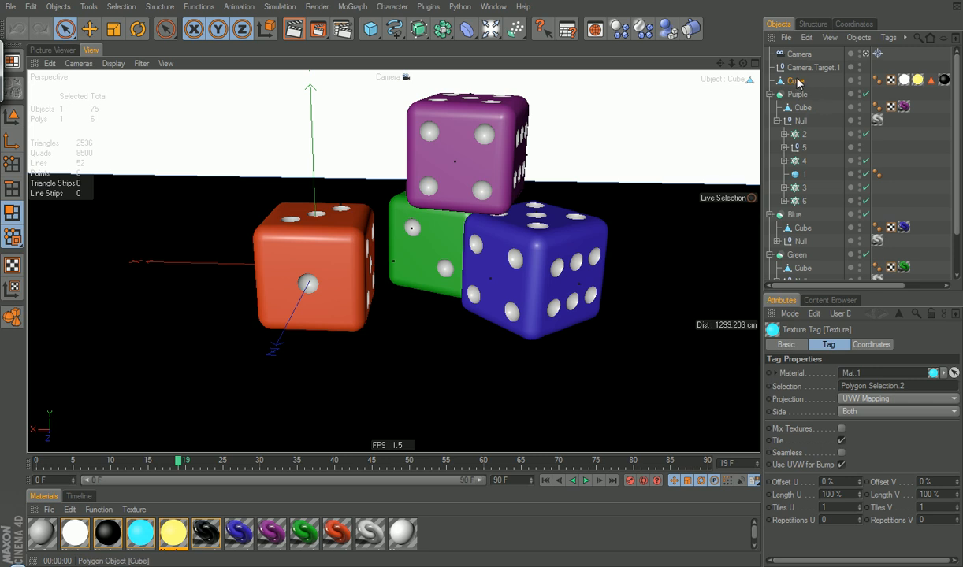
{"action": "left_click", "coordinate": [865, 55]}
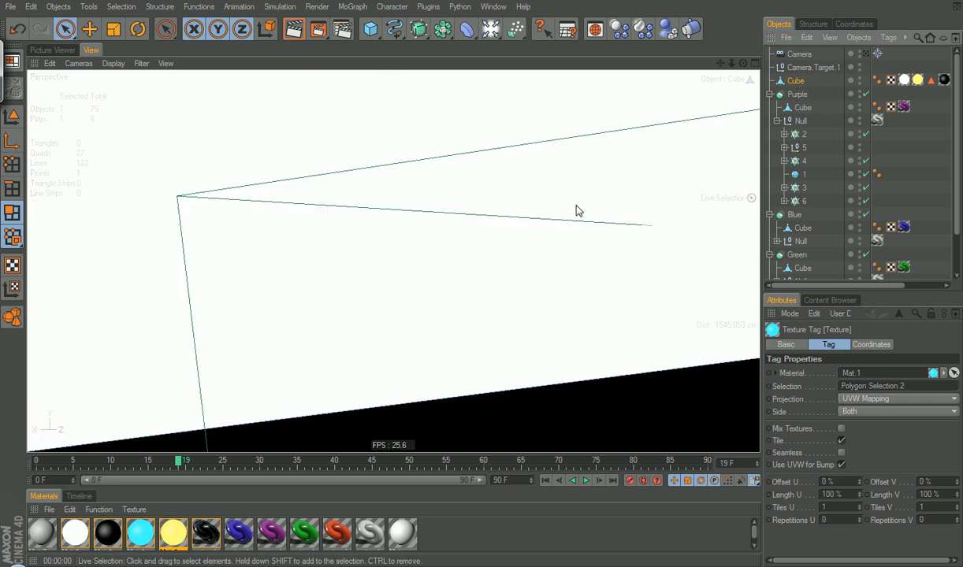
{"action": "scroll", "coordinate": [594, 234], "scroll_direction": "up", "scroll_amount": 5}
{"action": "scroll", "coordinate": [575, 259], "scroll_direction": "down", "scroll_amount": 5}
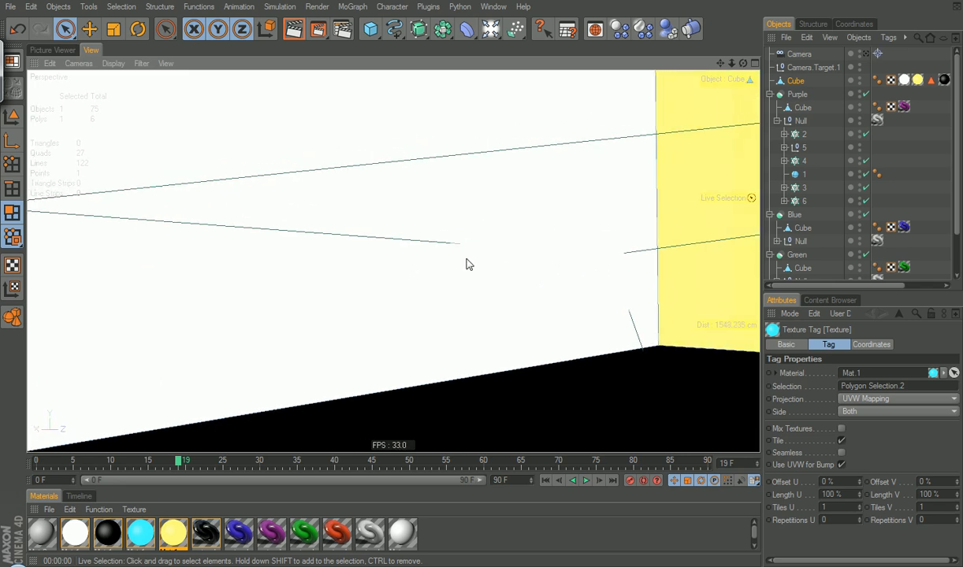
{"action": "scroll", "coordinate": [578, 253], "scroll_direction": "down", "scroll_amount": 1}
{"action": "scroll", "coordinate": [688, 168], "scroll_direction": "down", "scroll_amount": 5}
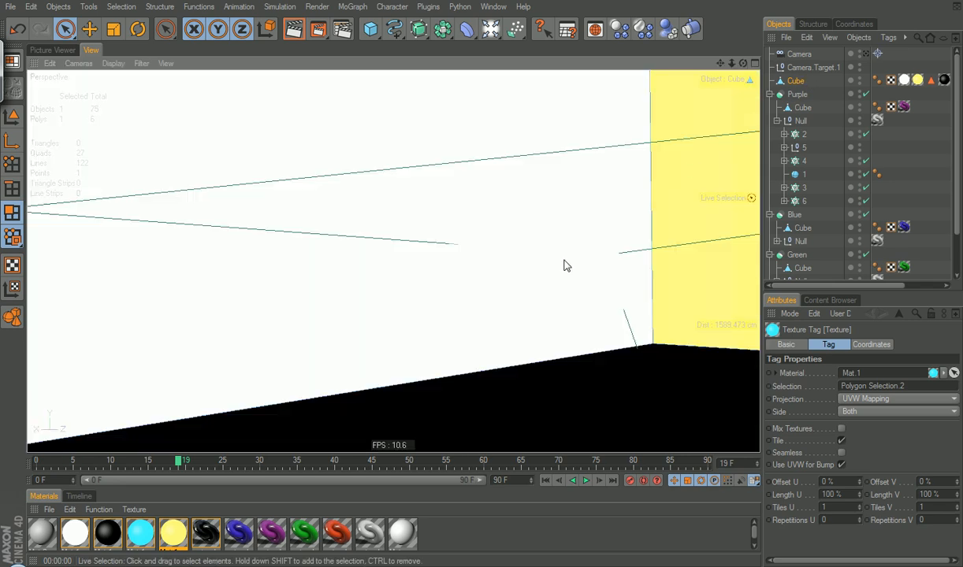
{"action": "scroll", "coordinate": [542, 229], "scroll_direction": "up", "scroll_amount": 1}
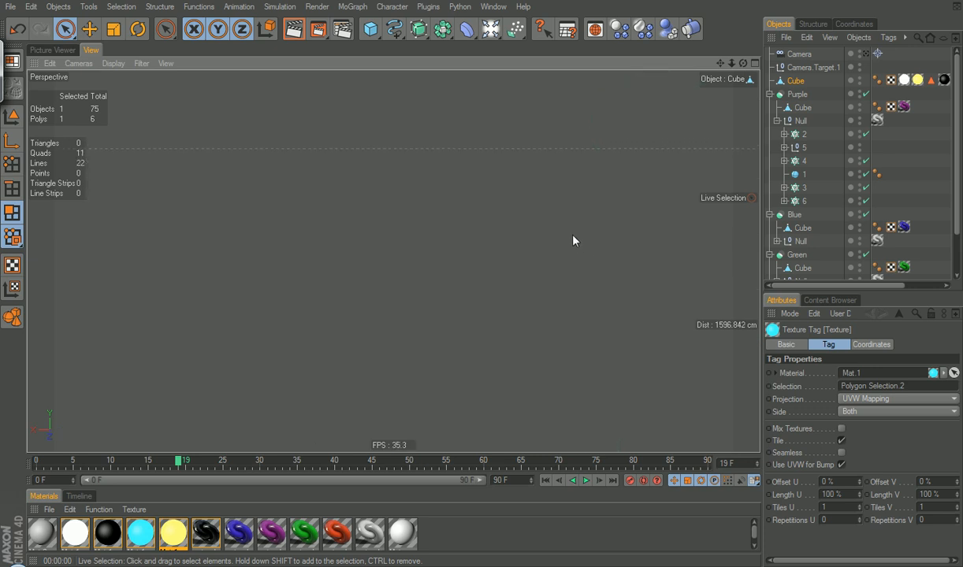
{"action": "scroll", "coordinate": [598, 229], "scroll_direction": "down", "scroll_amount": 1}
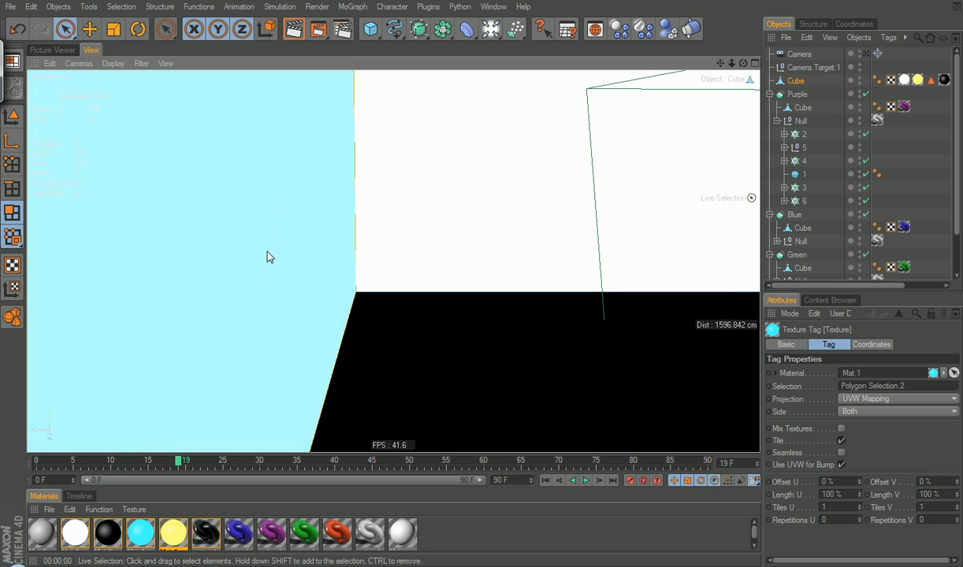
Examine the settings of the cyan, yellow, white and black room materials and the glossy black floor material
{"action": "left_click", "coordinate": [142, 538]}
{"action": "left_click", "coordinate": [825, 345]}
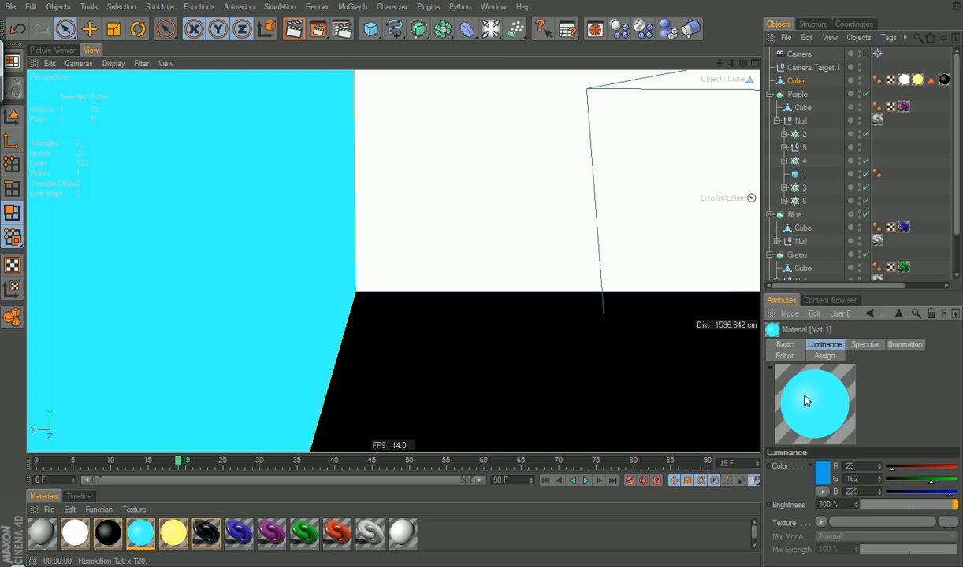
{"action": "left_click_drag", "start_coordinate": [587, 236], "coordinate": [527, 246], "text": "alt"}
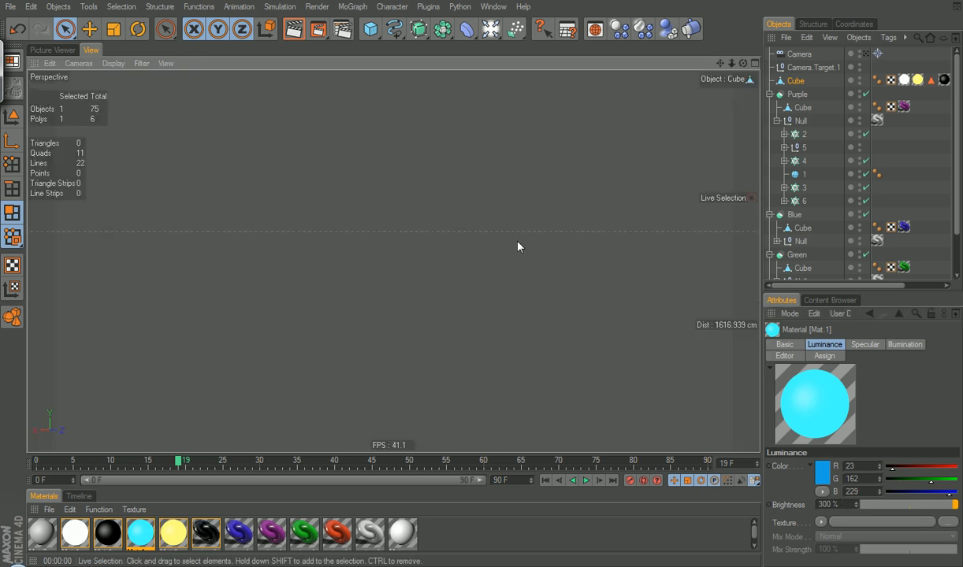
{"action": "left_click_drag", "start_coordinate": [457, 237], "coordinate": [566, 262], "text": "alt"}
{"action": "left_click_drag", "start_coordinate": [660, 256], "coordinate": [473, 315], "text": "alt"}
{"action": "left_click", "coordinate": [174, 535]}
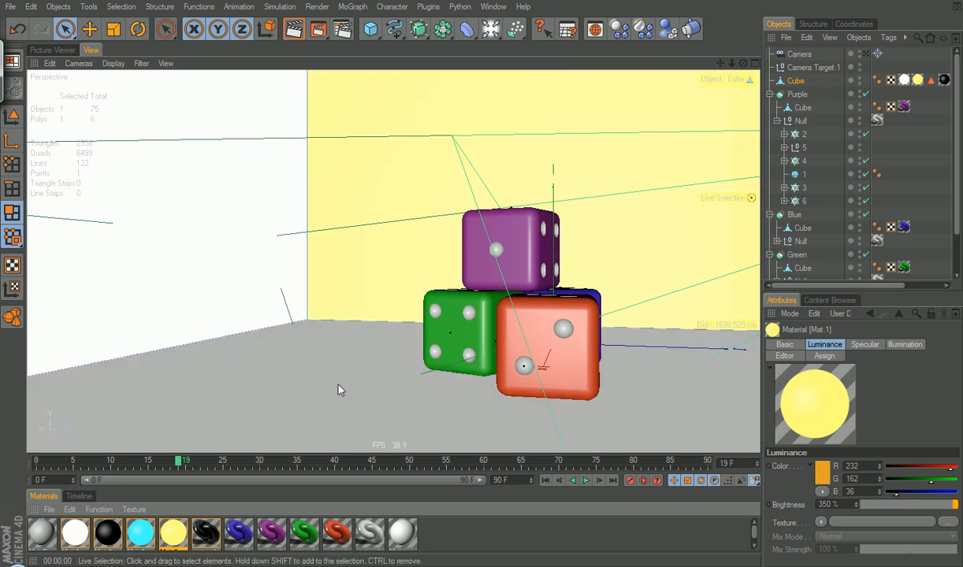
{"action": "left_click", "coordinate": [75, 530]}
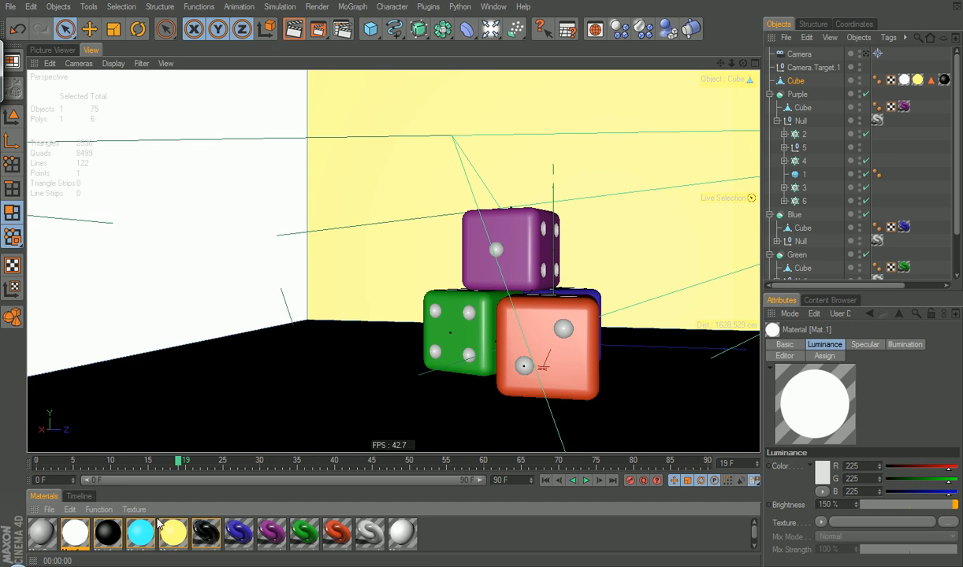
{"action": "left_click", "coordinate": [108, 537]}
{"action": "left_click", "coordinate": [205, 533]}
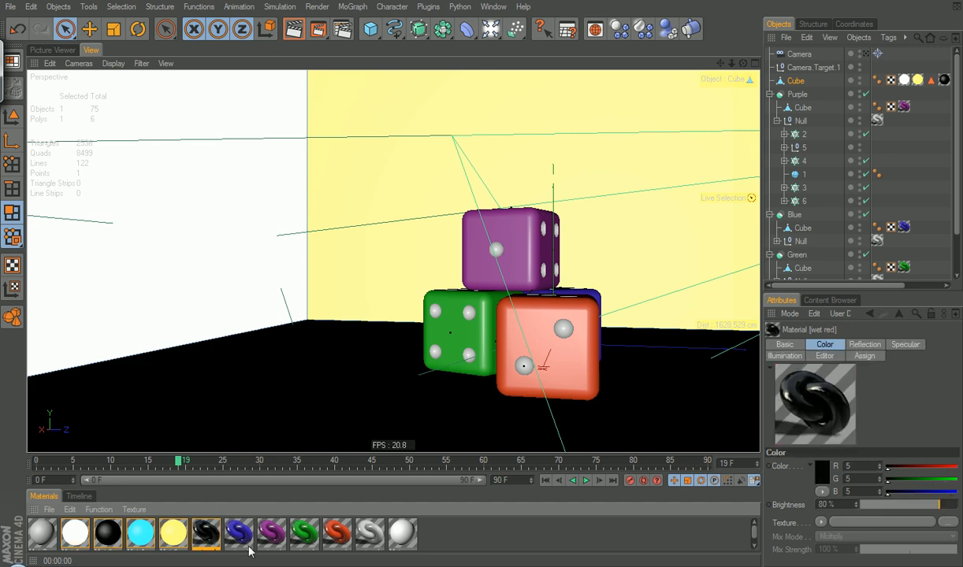
Show the finished dice render again, widen its image area and examine how the wall colours reflect on the dice
{"action": "left_click", "coordinate": [52, 49]}
{"action": "left_click_drag", "start_coordinate": [516, 315], "coordinate": [568, 315]}
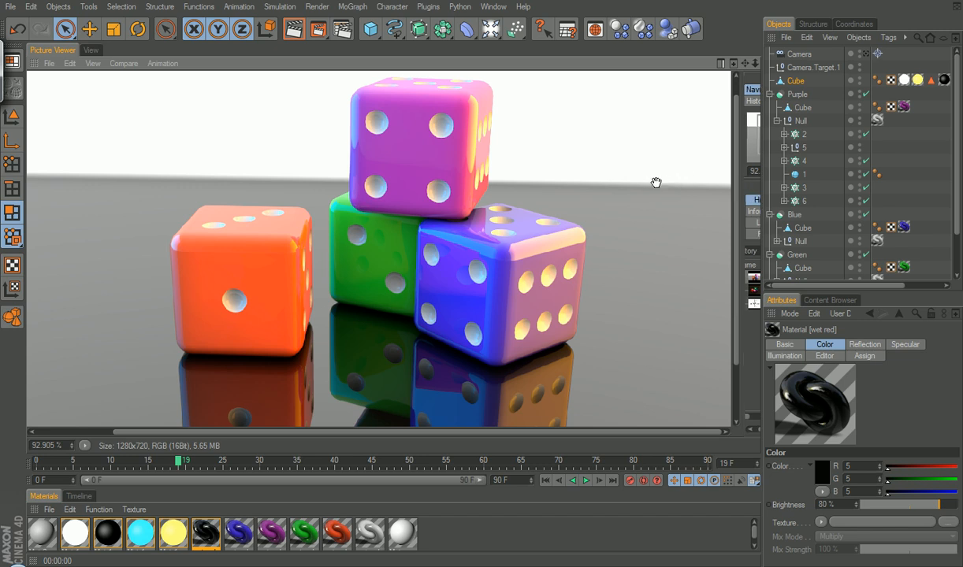
{"action": "mouse_move", "coordinate": [744, 190]}
{"action": "left_mouse_down"}
{"action": "mouse_move", "coordinate": [512, 188]}
{"action": "mouse_move", "coordinate": [680, 189]}
{"action": "mouse_move", "coordinate": [740, 200]}
{"action": "left_mouse_up"}
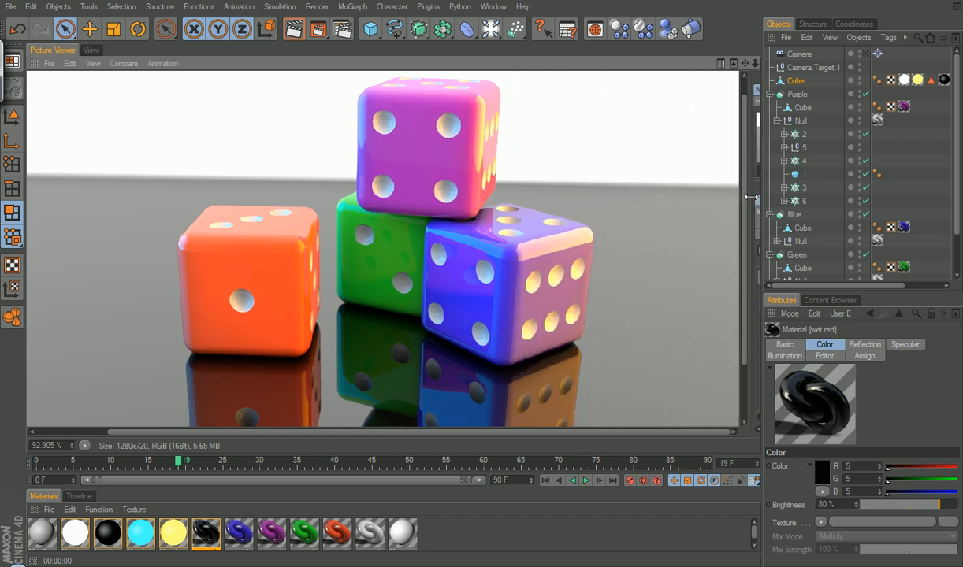
{"action": "left_click_drag", "start_coordinate": [573, 239], "coordinate": [529, 188]}
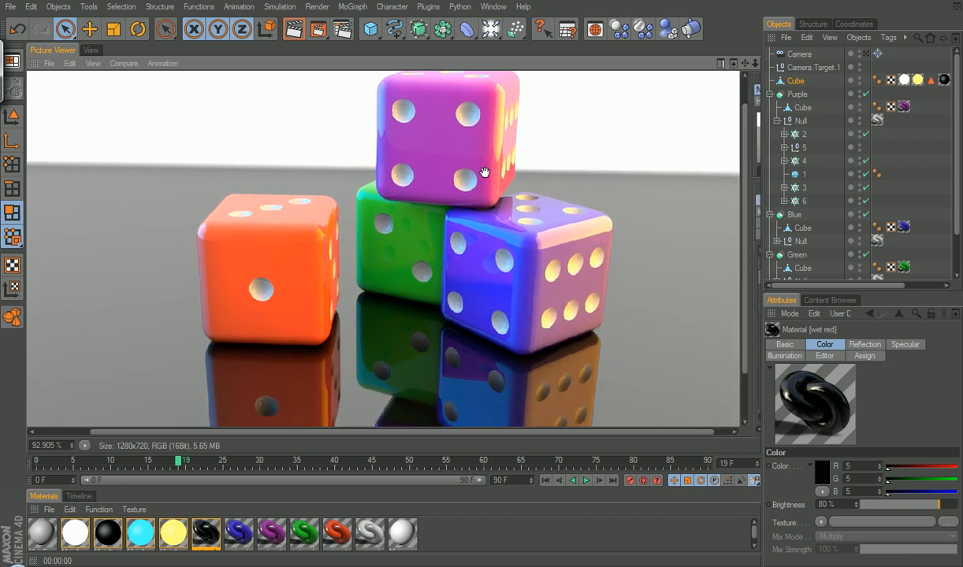
{"action": "left_click_drag", "start_coordinate": [402, 226], "coordinate": [473, 202]}
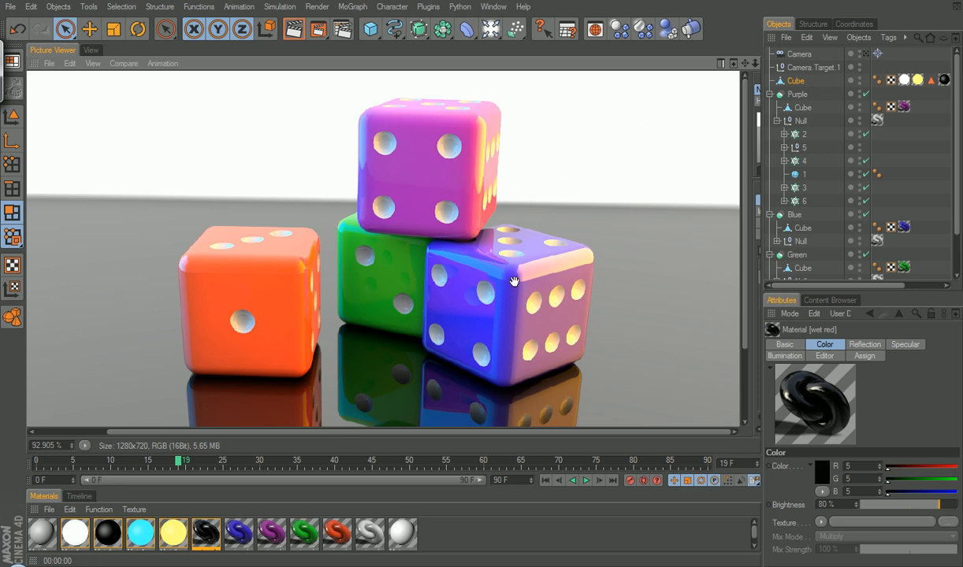
Inspect the texture tags on the purple die's cube and pips' null, and examine the floor reflections in the render at 100%
{"action": "left_click", "coordinate": [902, 108]}
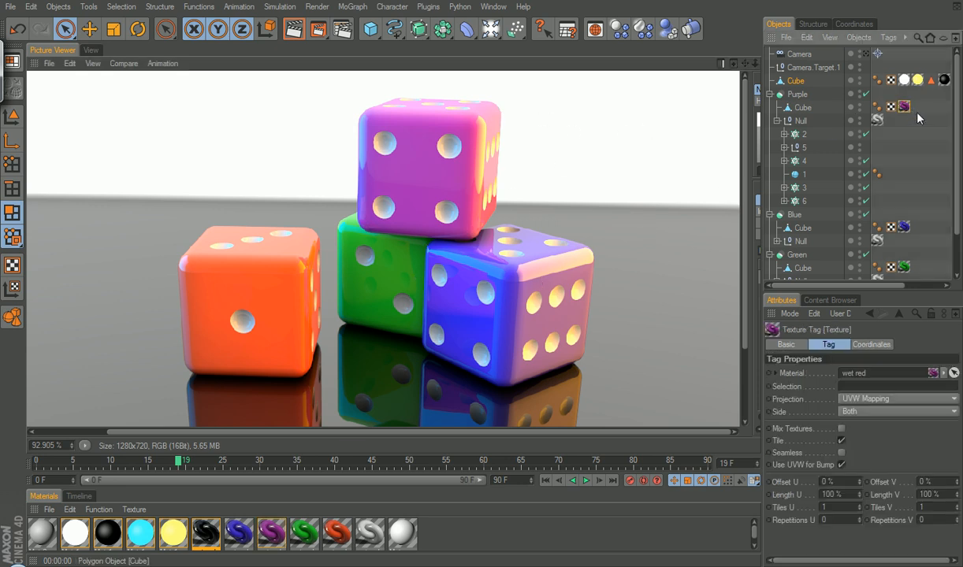
{"action": "left_click", "coordinate": [877, 120]}
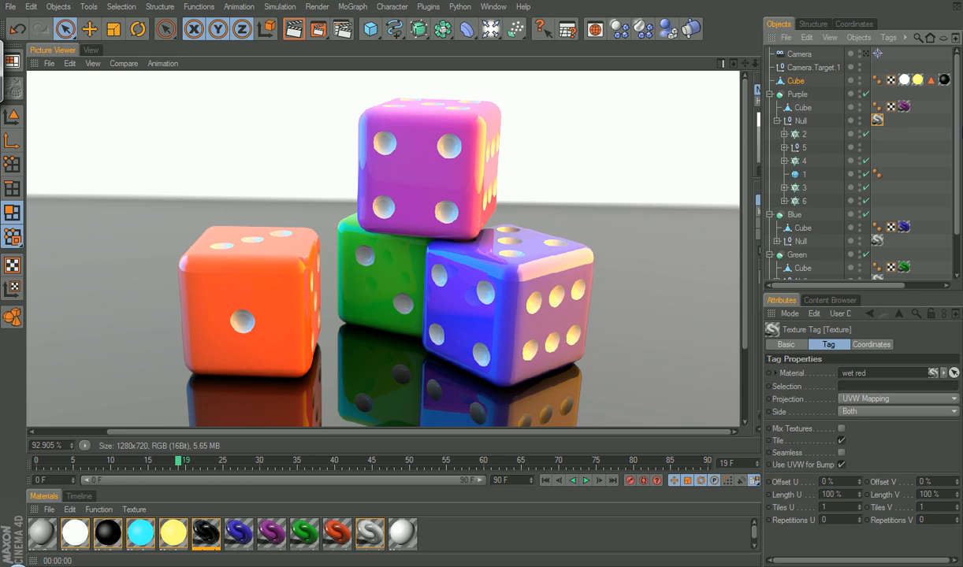
{"action": "left_click_drag", "start_coordinate": [959, 160], "coordinate": [958, 203]}
{"action": "scroll", "coordinate": [950, 229], "scroll_direction": "up", "scroll_amount": 3}
{"action": "key", "text": "shift+r"}
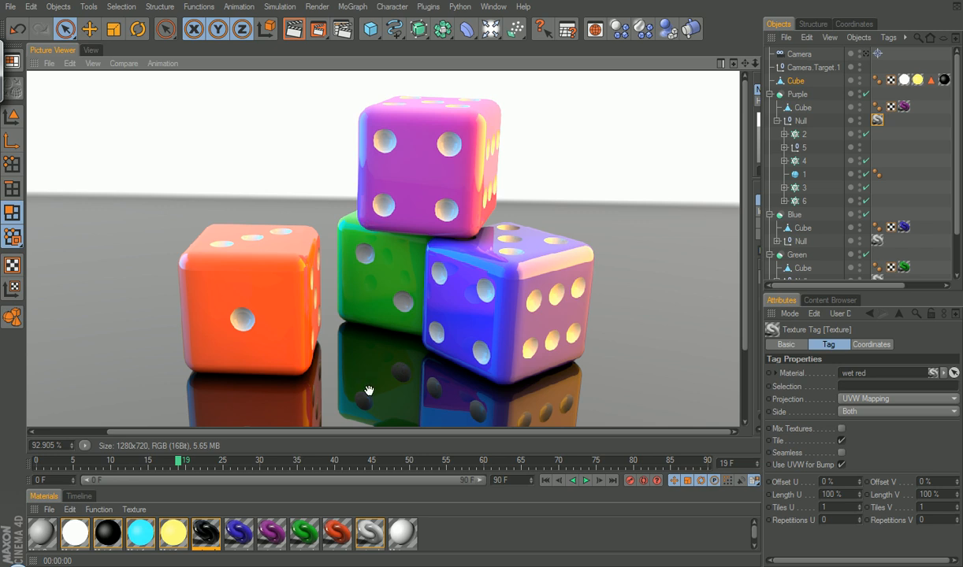
{"action": "left_click_drag", "start_coordinate": [357, 383], "coordinate": [361, 336]}
{"action": "scroll", "coordinate": [366, 346], "scroll_direction": "up", "scroll_amount": 1}
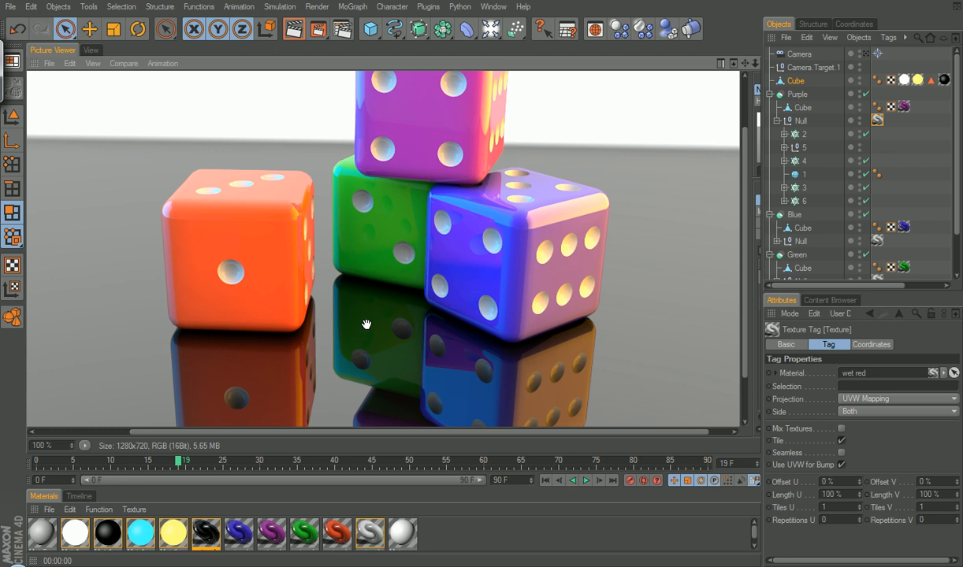